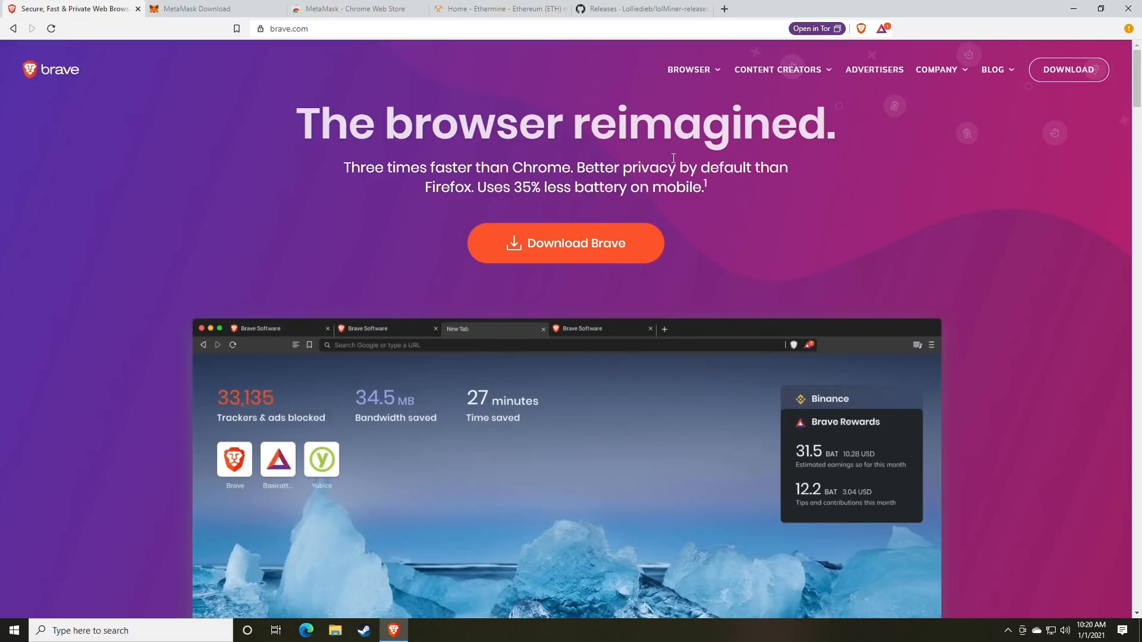
- Add the MetaMask extension to Brave from its Chrome Web Store page
{"action": "left_click", "coordinate": [220, 8]}
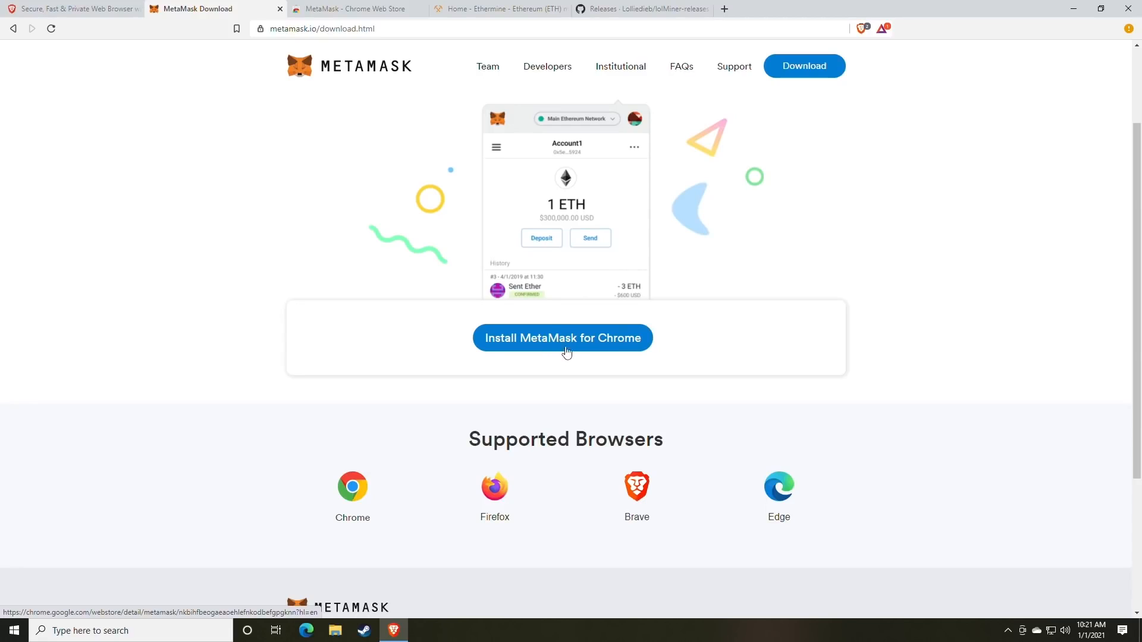
{"action": "left_click", "coordinate": [357, 13]}
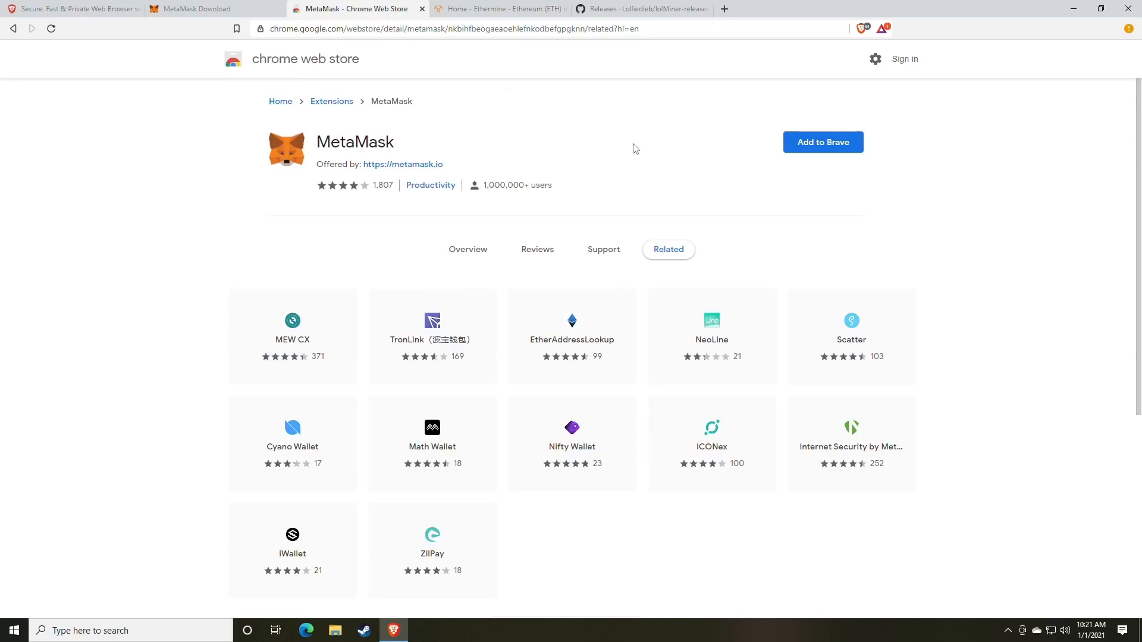
{"action": "left_click", "coordinate": [820, 154]}
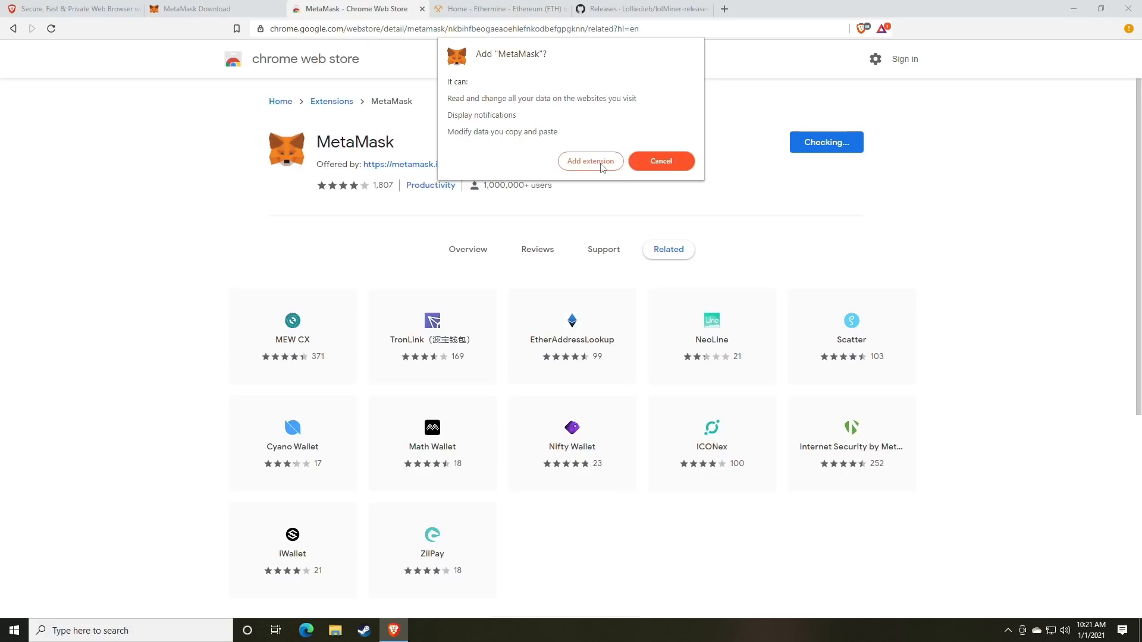
{"action": "left_click", "coordinate": [577, 168]}
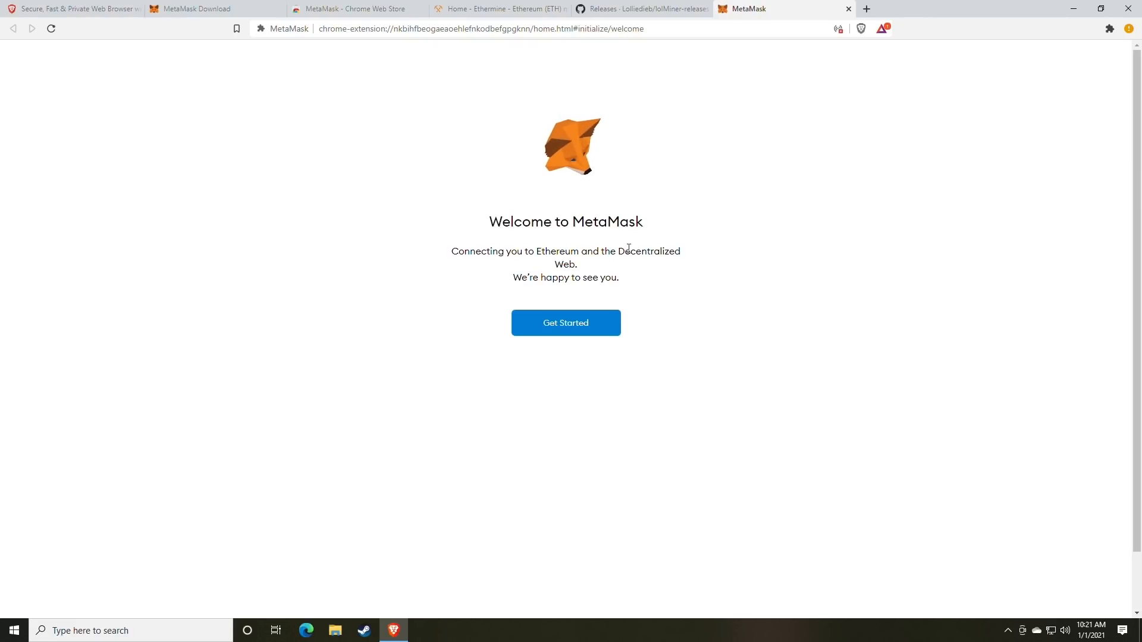
- Start creating a new MetaMask wallet and agree to share anonymous usage data
{"action": "left_click", "coordinate": [565, 332]}
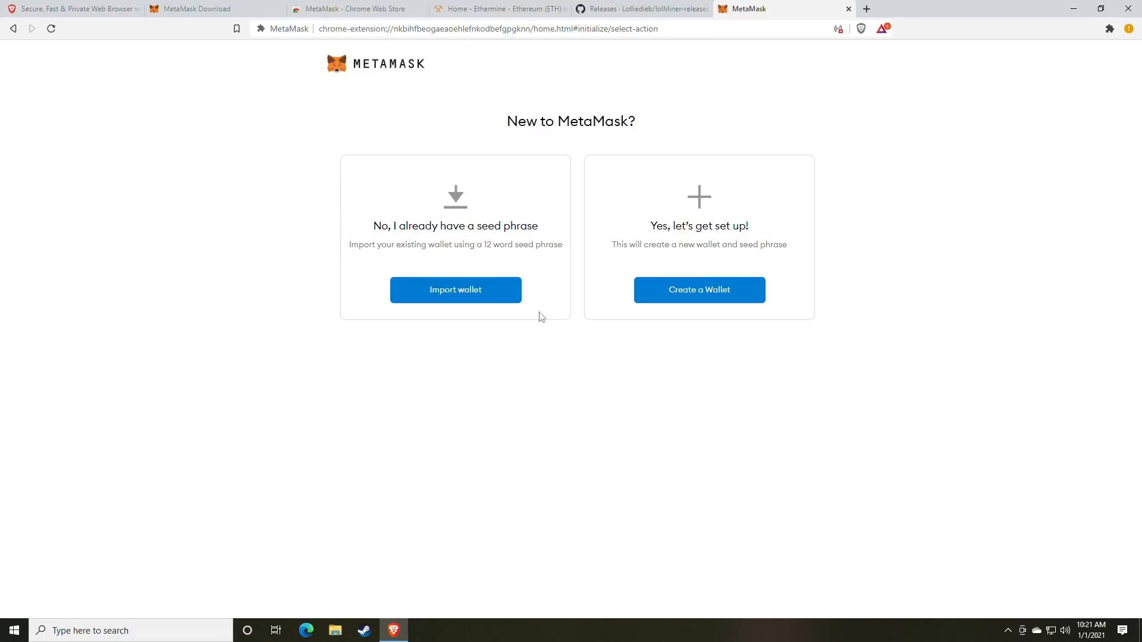
{"action": "left_click", "coordinate": [691, 298]}
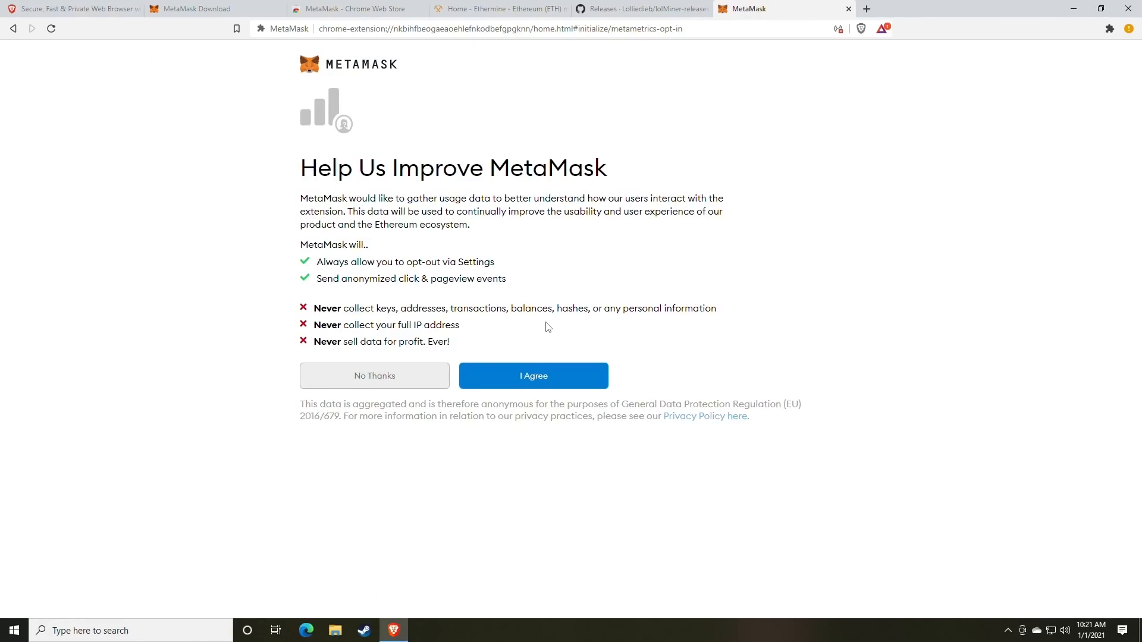
{"action": "left_click", "coordinate": [536, 382]}
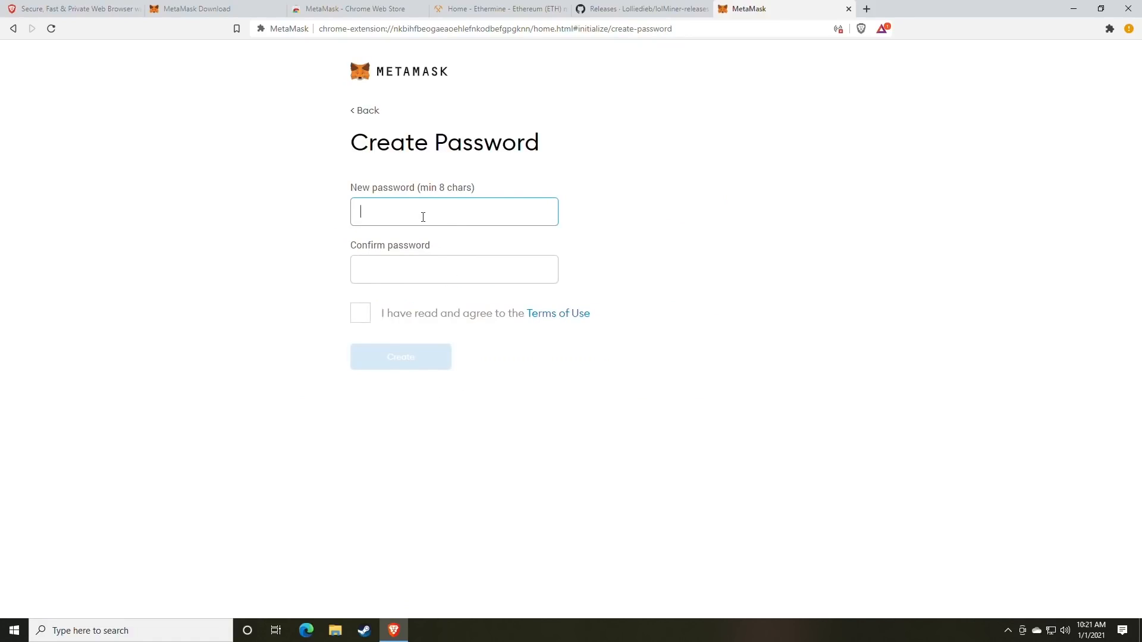
- Enter and confirm the new wallet password, and accept the Terms of Use
{"action": "type", "text": "••••••••••"}
{"action": "key", "text": "Tab"}
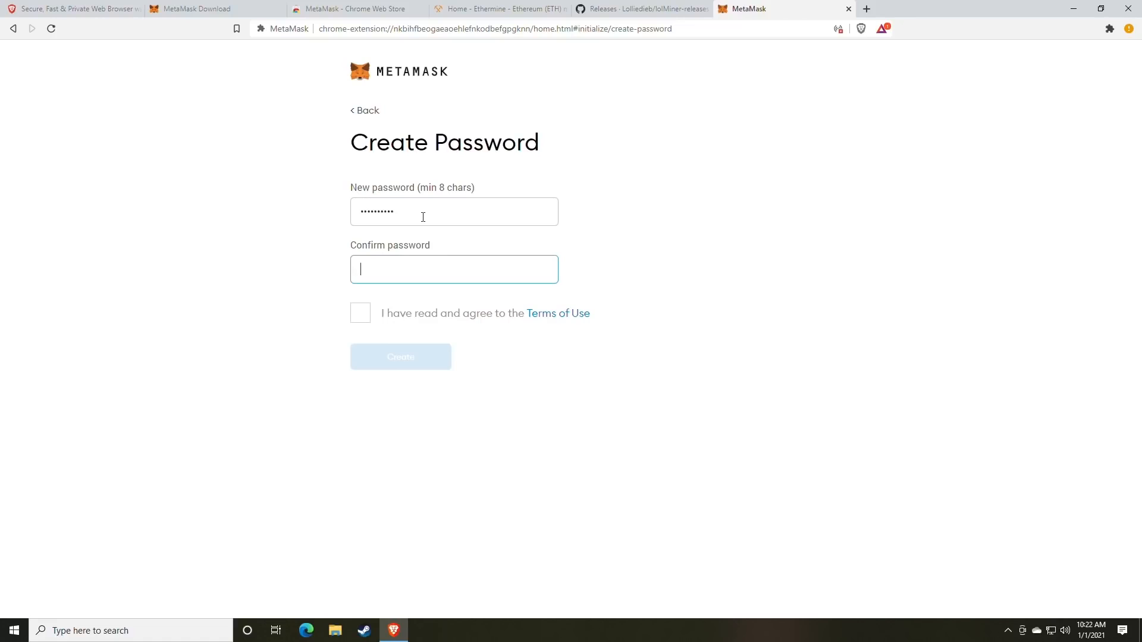
{"action": "type", "text": "•••••••••"}
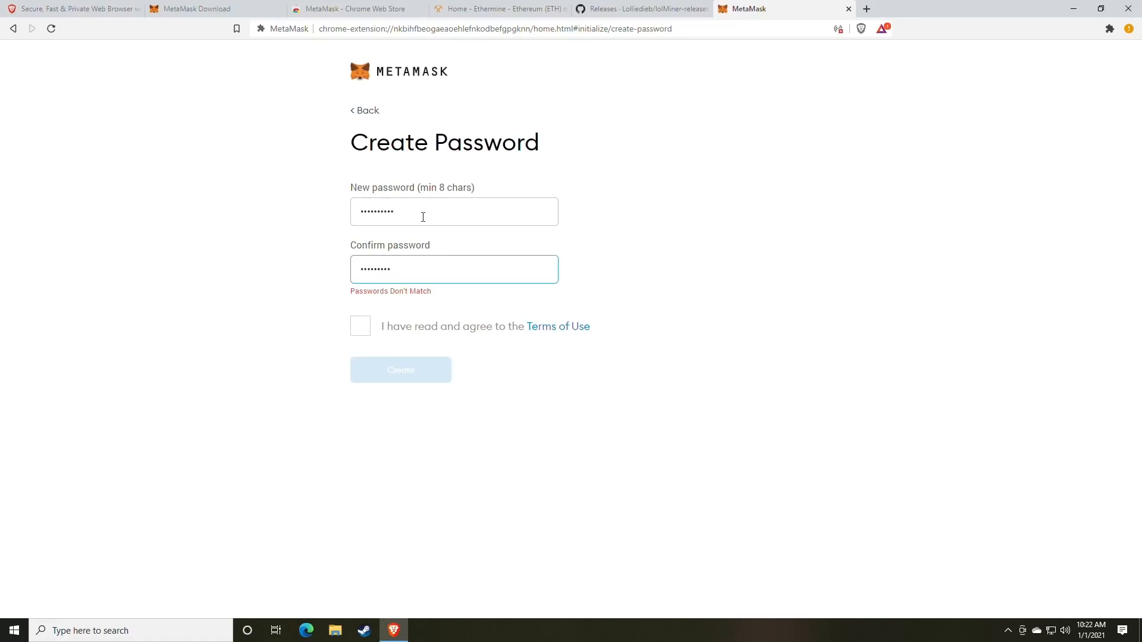
{"action": "type", "text": "•"}
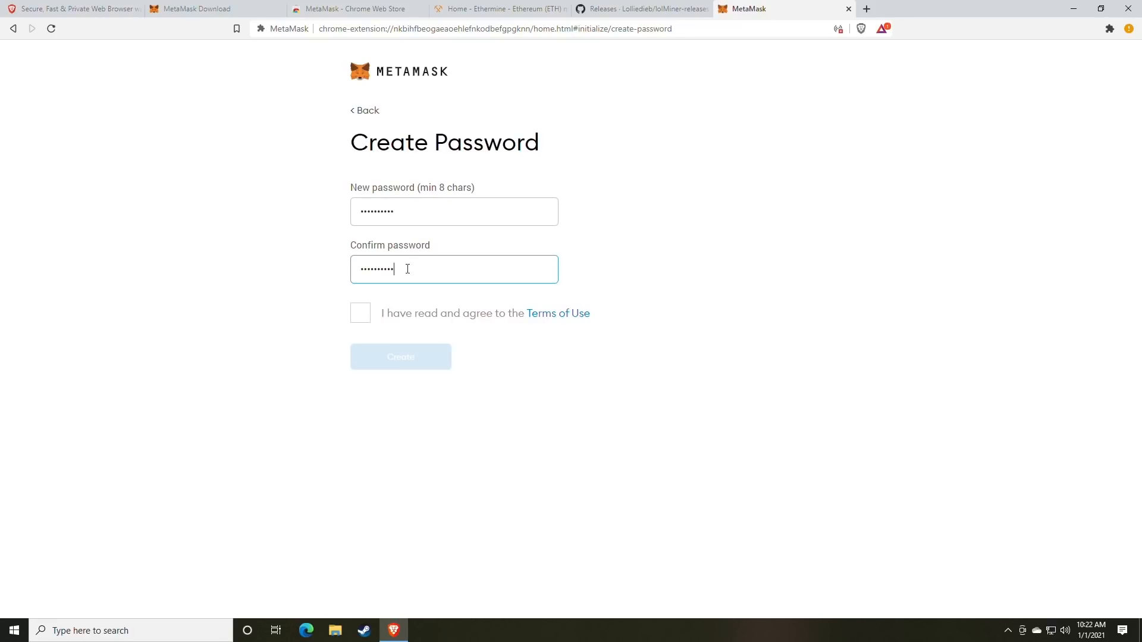
{"action": "left_click", "coordinate": [363, 314]}
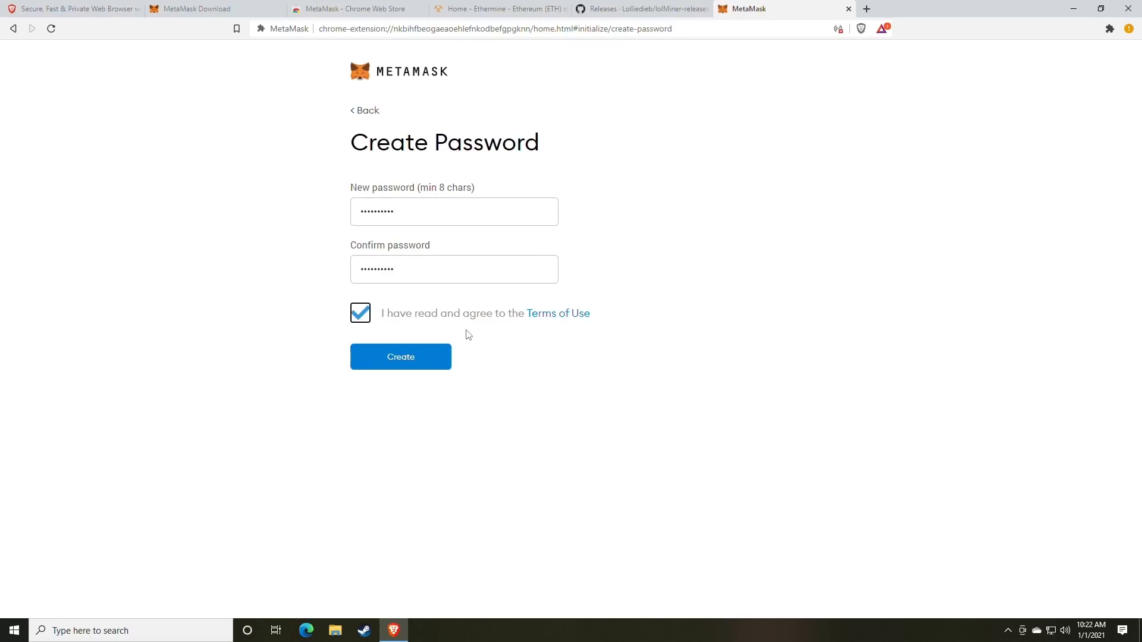
- Open the Password Generator on random.org in a separate browser tab
{"action": "left_click", "coordinate": [868, 9]}
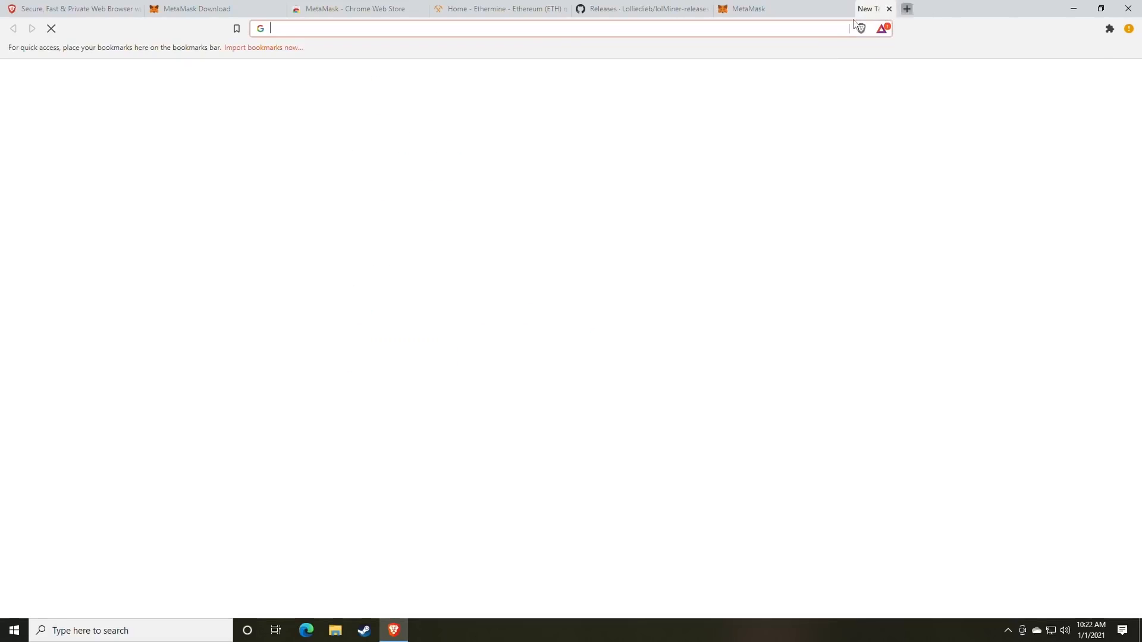
{"action": "type", "text": "rando"}
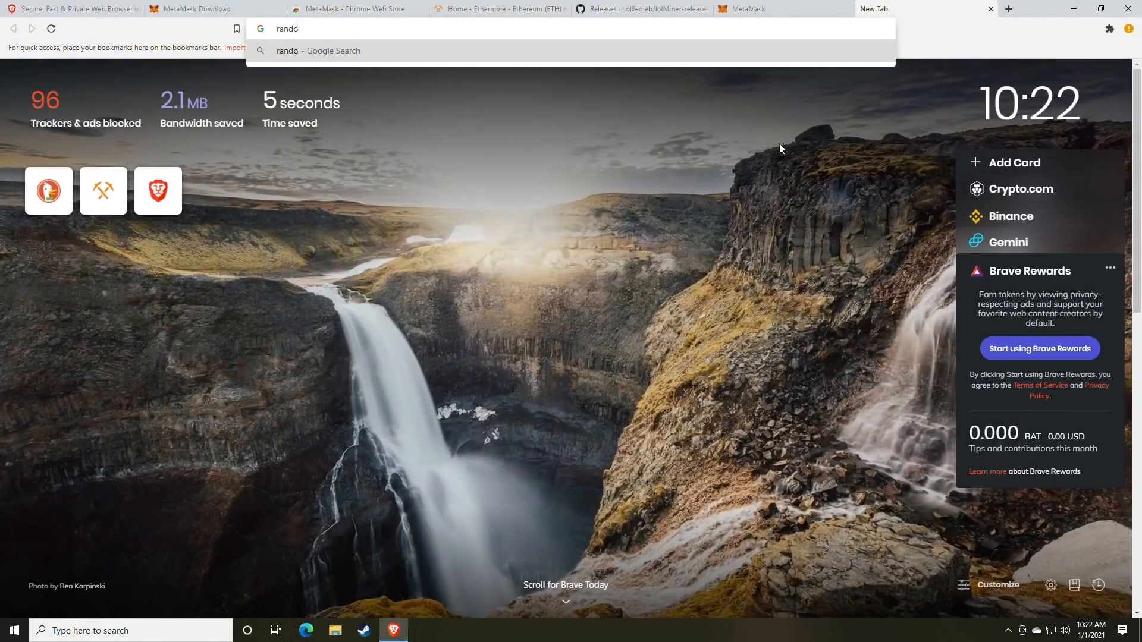
{"action": "type", "text": "m.org"}
{"action": "key", "text": "Return"}
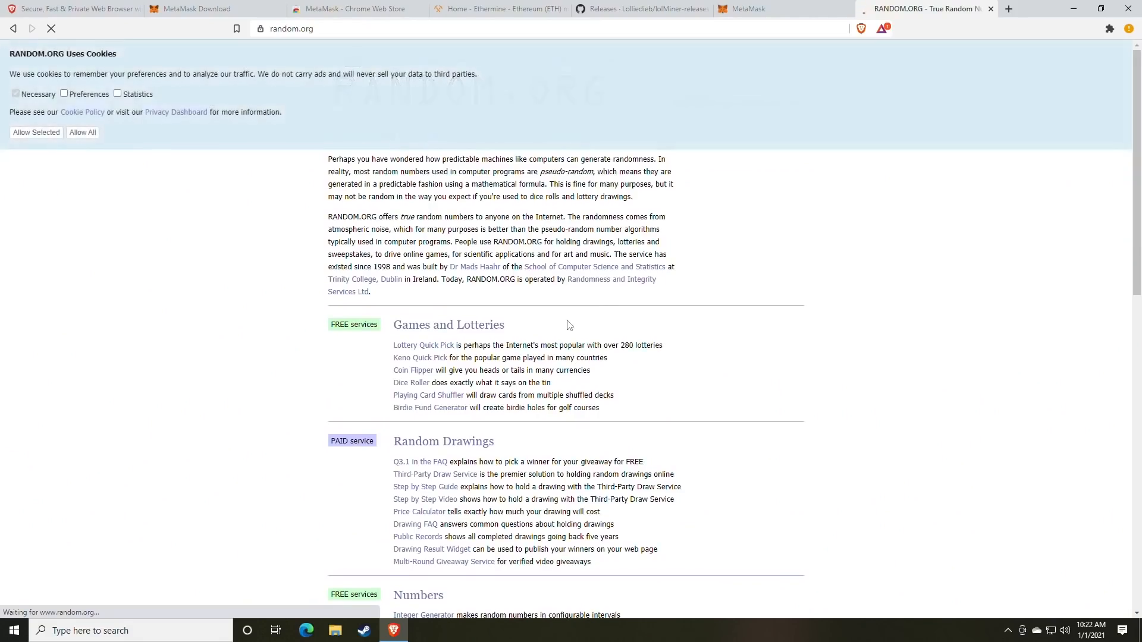
{"action": "scroll", "coordinate": [464, 333], "scroll_direction": "down", "scroll_amount": 5}
{"action": "scroll", "coordinate": [464, 334], "scroll_direction": "down", "scroll_amount": 2}
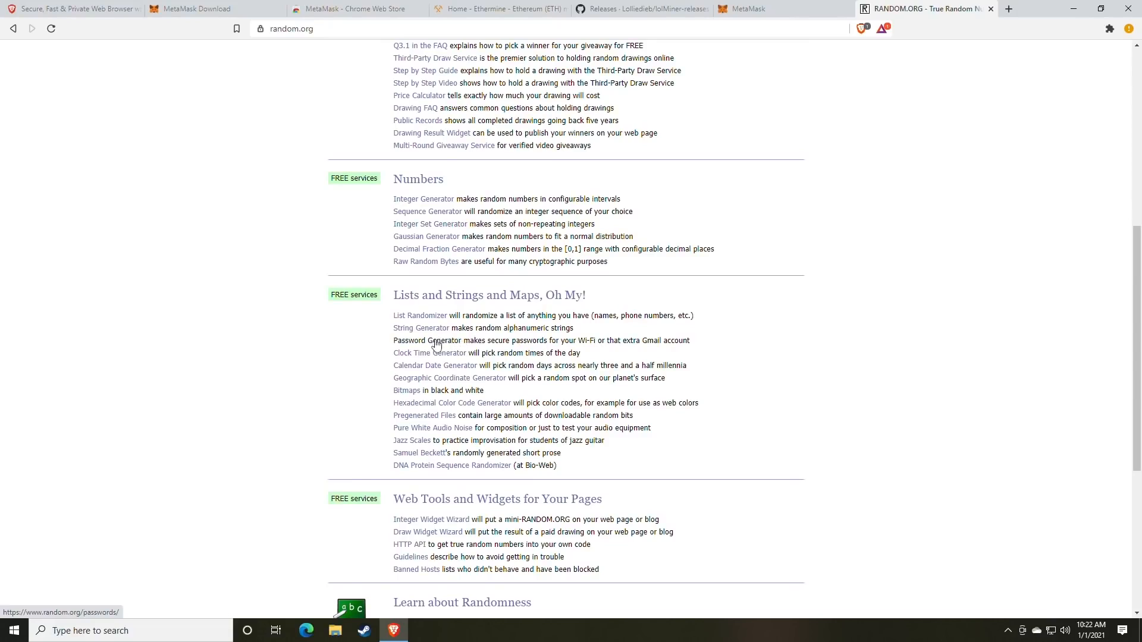
{"action": "left_click", "coordinate": [439, 340]}
- Generate five random passwords of 8 characters as examples and close the random.org page
{"action": "double_click", "coordinate": [450, 297]}
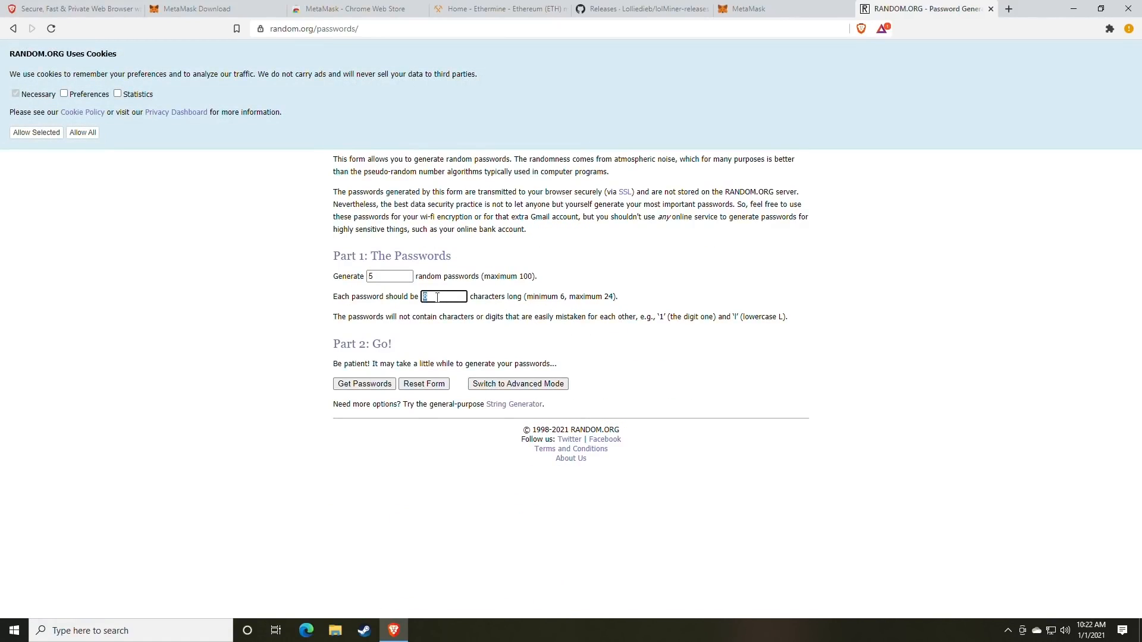
{"action": "left_click", "coordinate": [372, 387]}
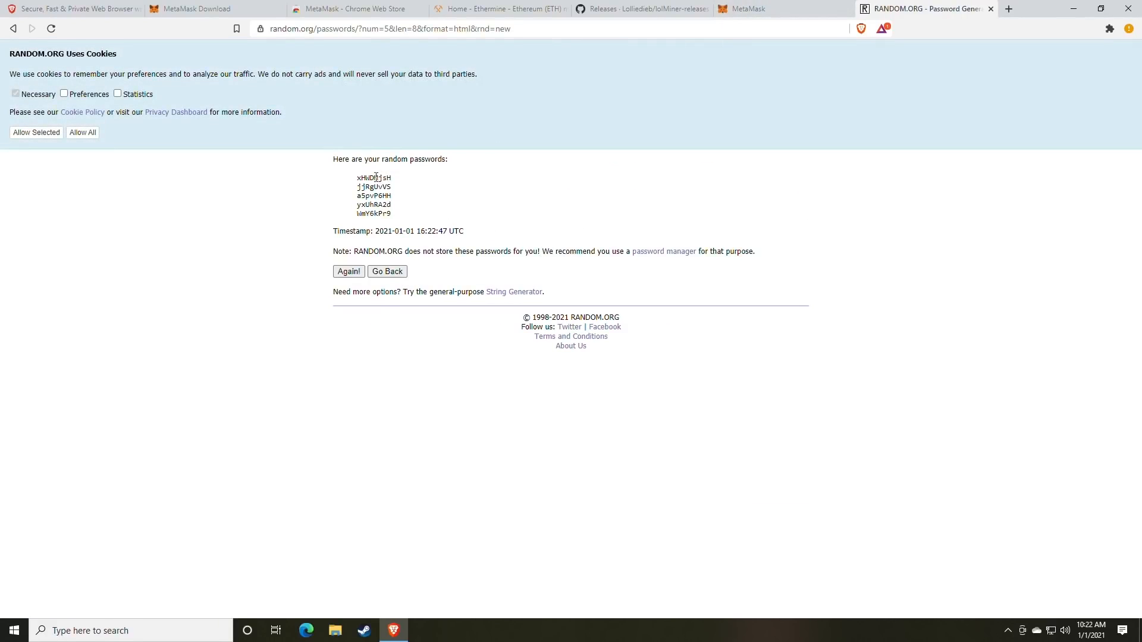
{"action": "double_click", "coordinate": [375, 178]}
{"action": "left_click", "coordinate": [991, 8]}
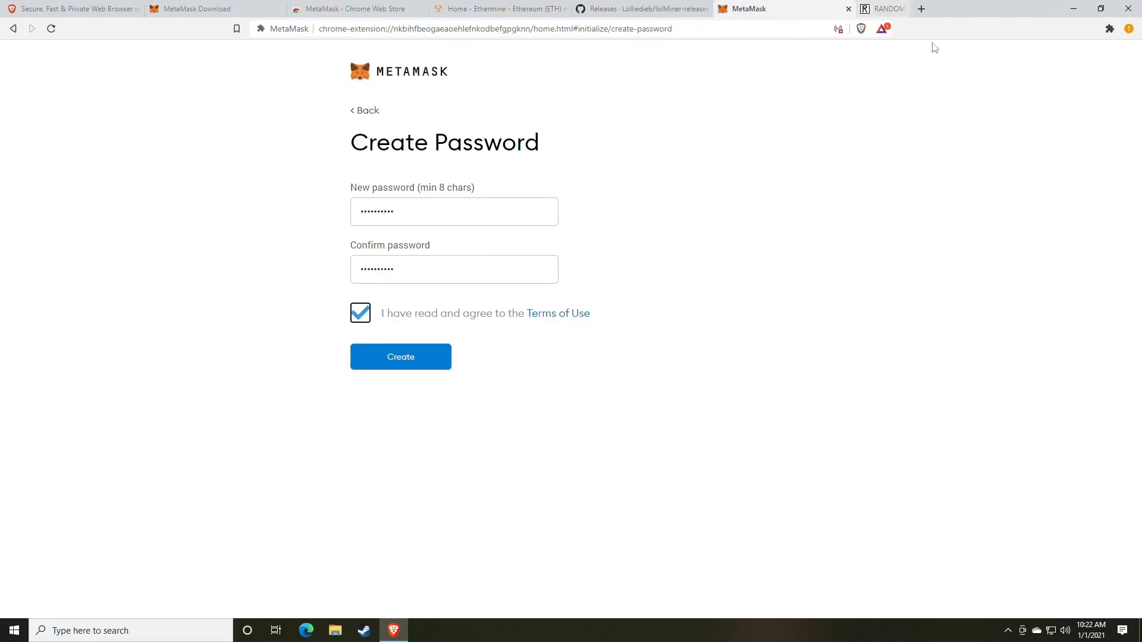
- Create the wallet and copy its revealed secret backup phrase
{"action": "left_click", "coordinate": [410, 360]}
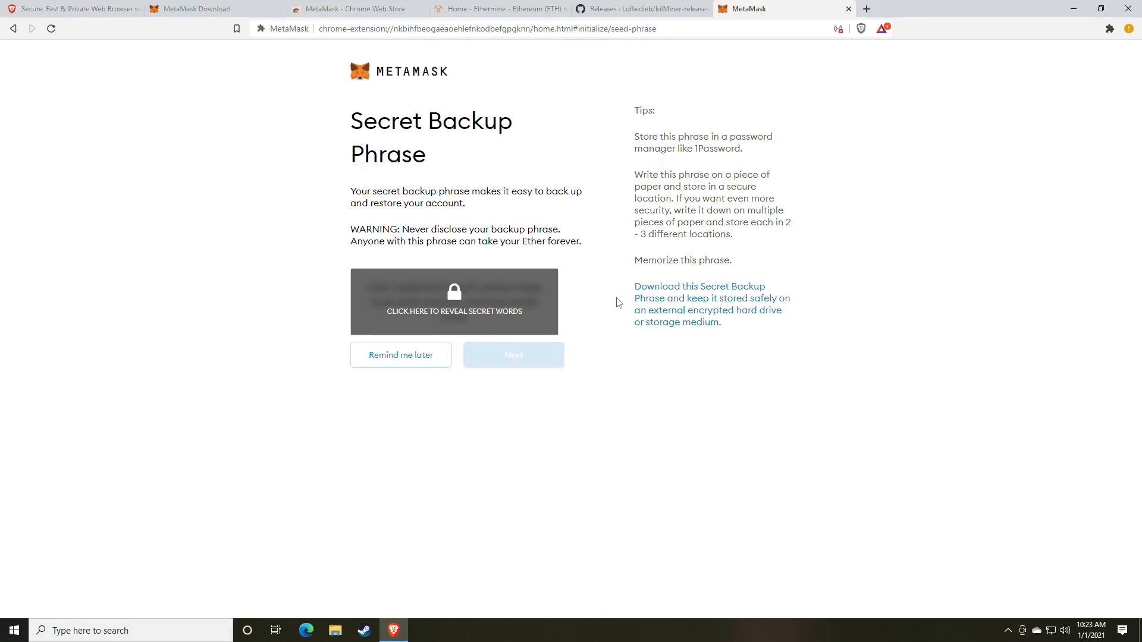
{"action": "left_click", "coordinate": [488, 313]}
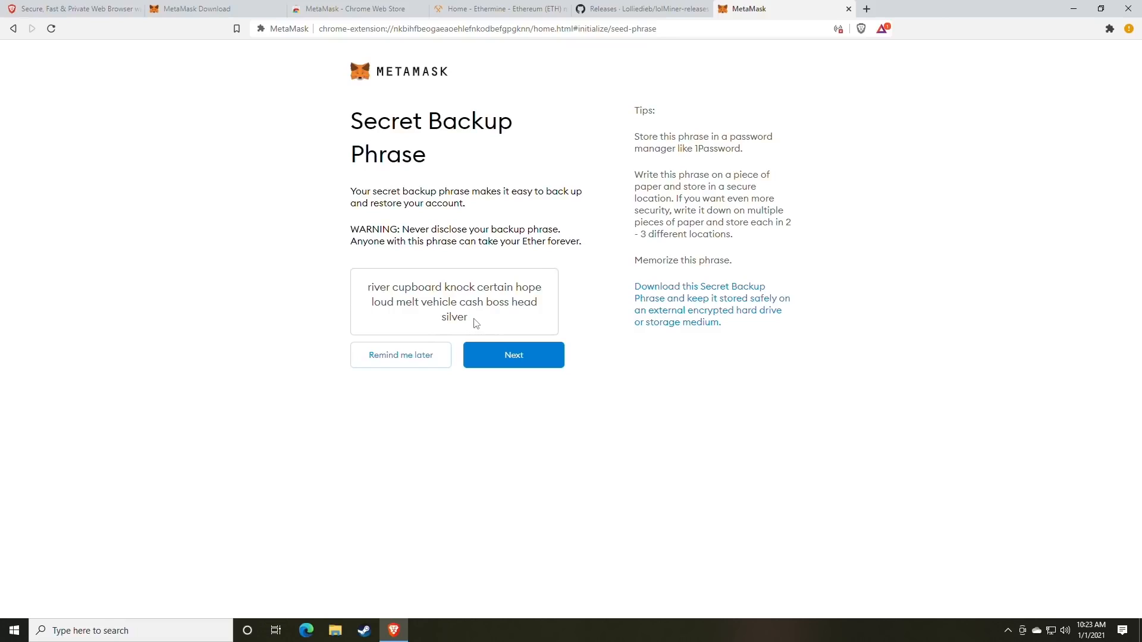
{"action": "left_click_drag", "start_coordinate": [471, 319], "coordinate": [364, 293]}
{"action": "key", "text": "ctrl+c"}
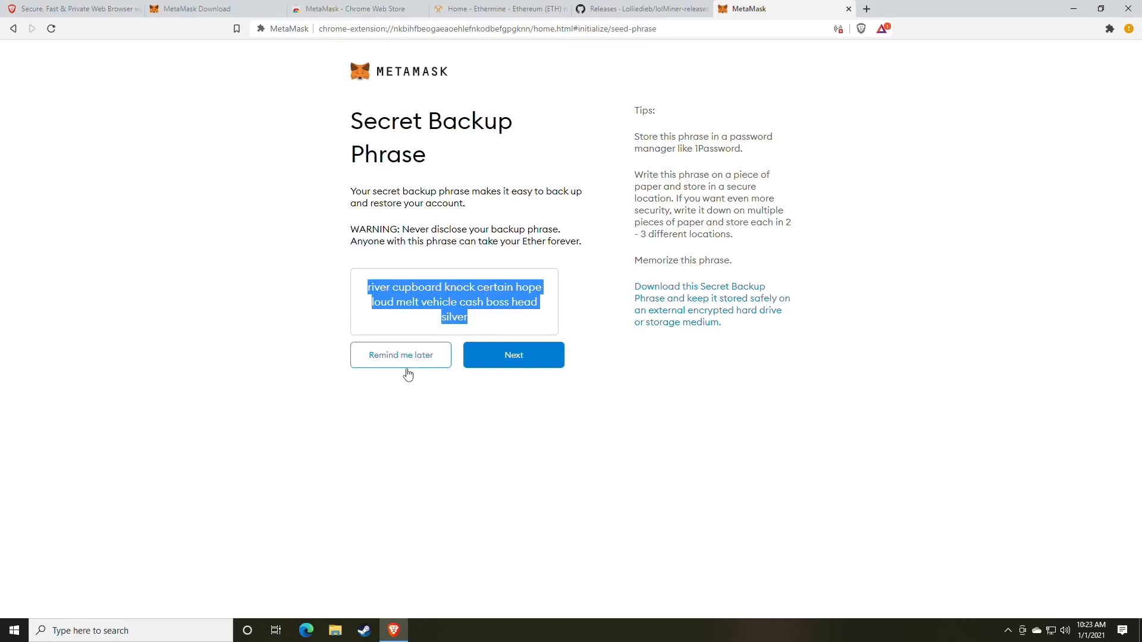
- Switch to a new Notepad document and paste the copied secret backup phrase into it
{"action": "left_click", "coordinate": [173, 631]}
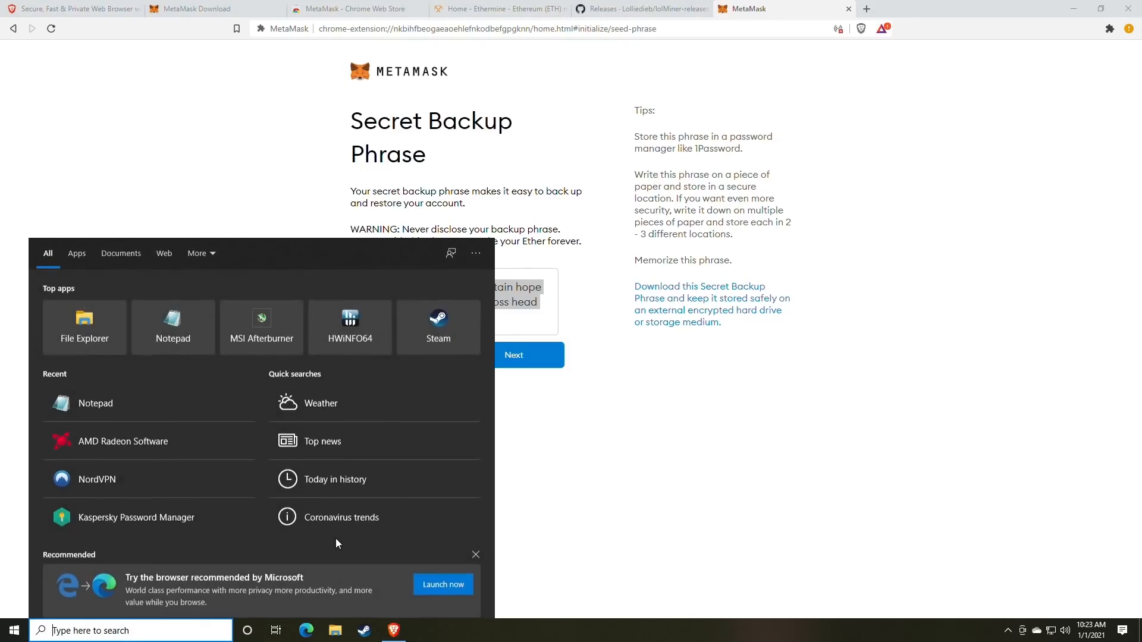
{"action": "type", "text": "not"}
{"action": "key", "text": "Return"}
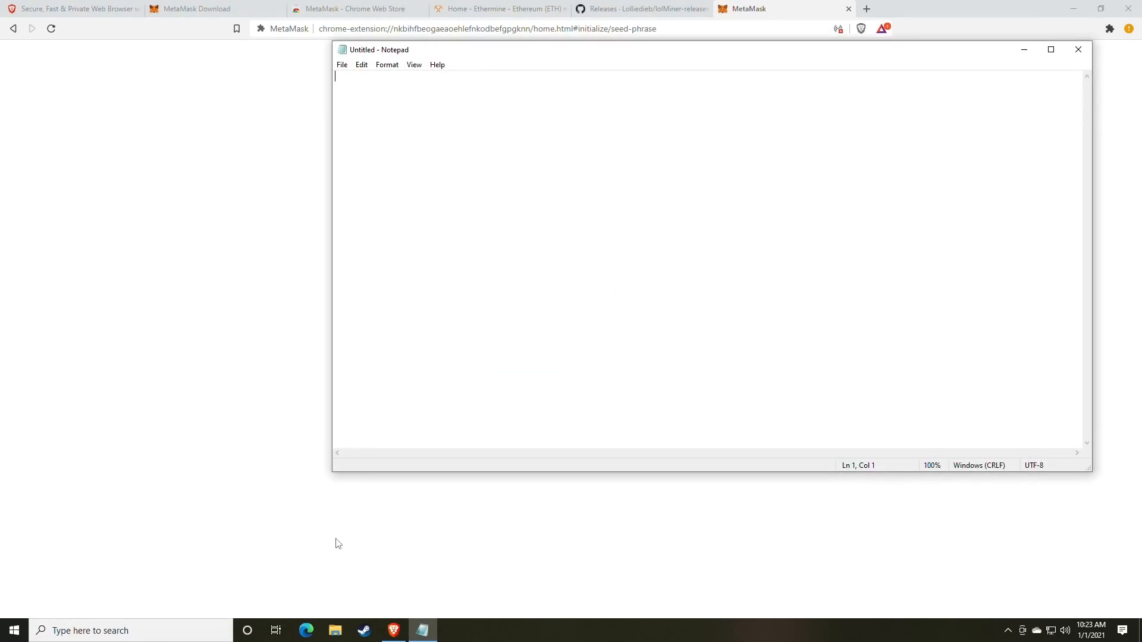
{"action": "key", "text": "ctrl+v"}
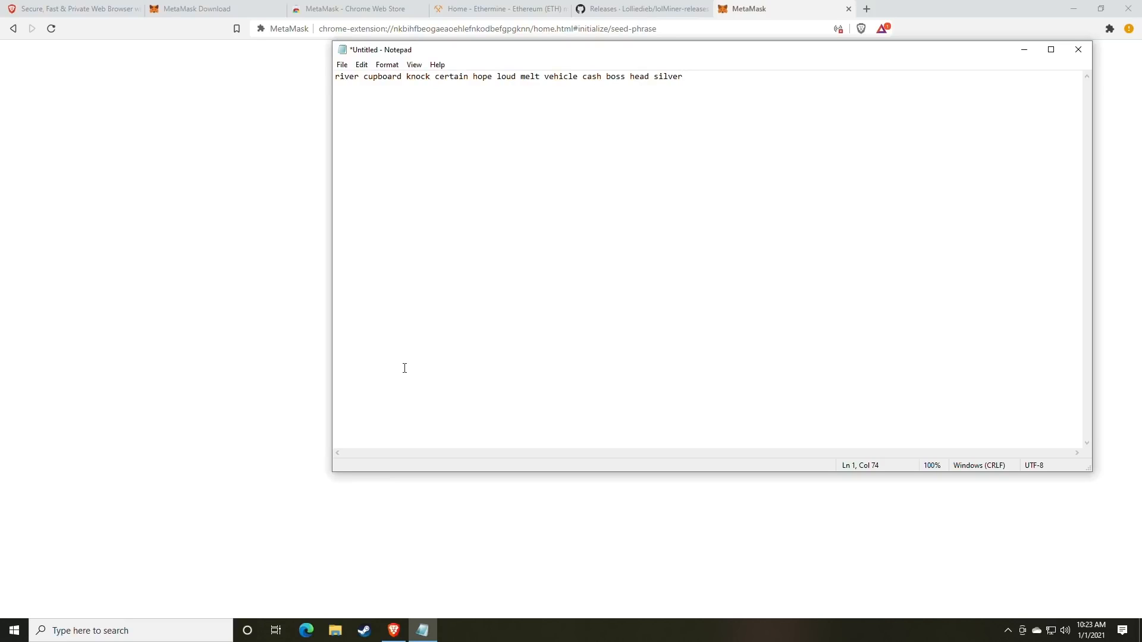
- Arrange the Notepad window and the MetaMask browser window side by side
{"action": "left_click_drag", "start_coordinate": [486, 51], "coordinate": [203, 95]}
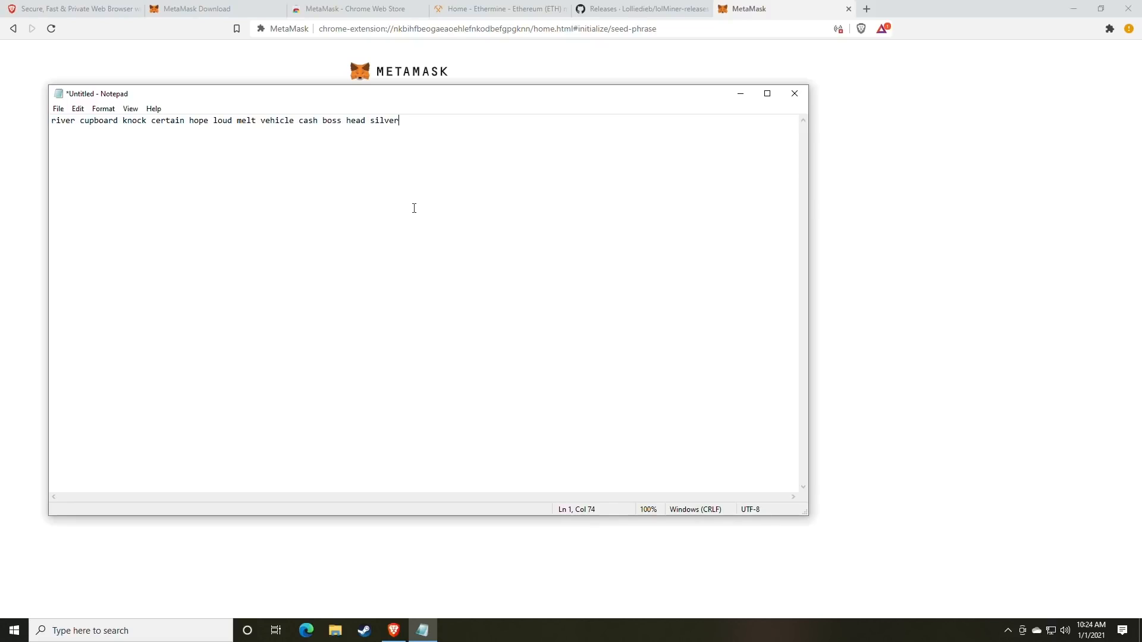
{"action": "left_click_drag", "start_coordinate": [569, 100], "coordinate": [1, 113]}
{"action": "left_click", "coordinate": [1004, 372]}
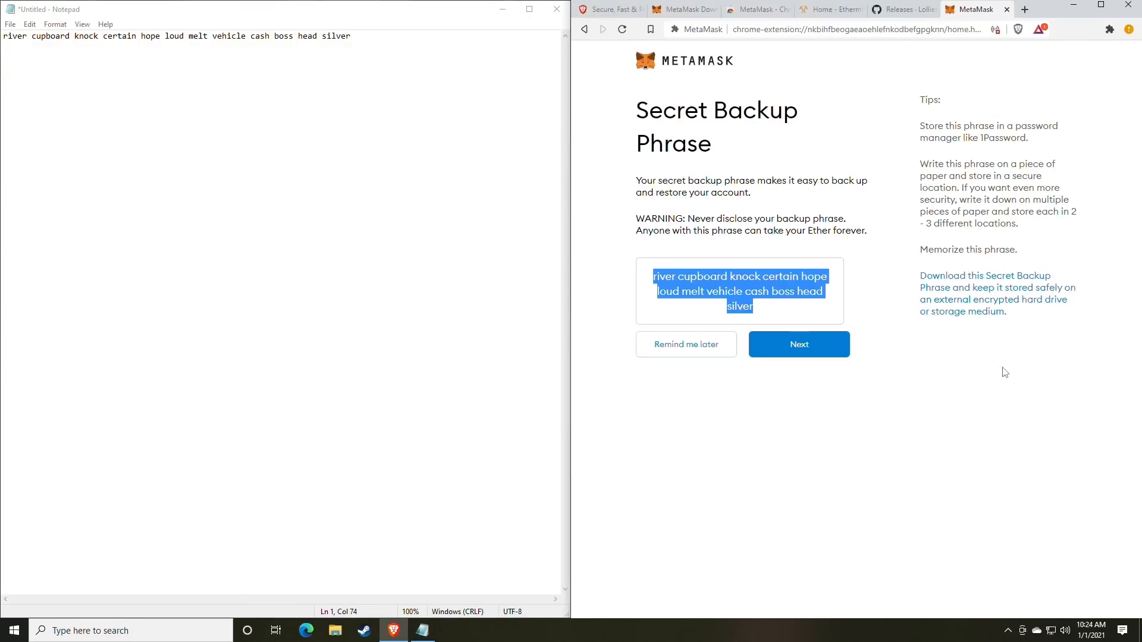
- Review the secret backup phrase in MetaMask and proceed to its confirmation page
{"action": "left_click", "coordinate": [765, 387]}
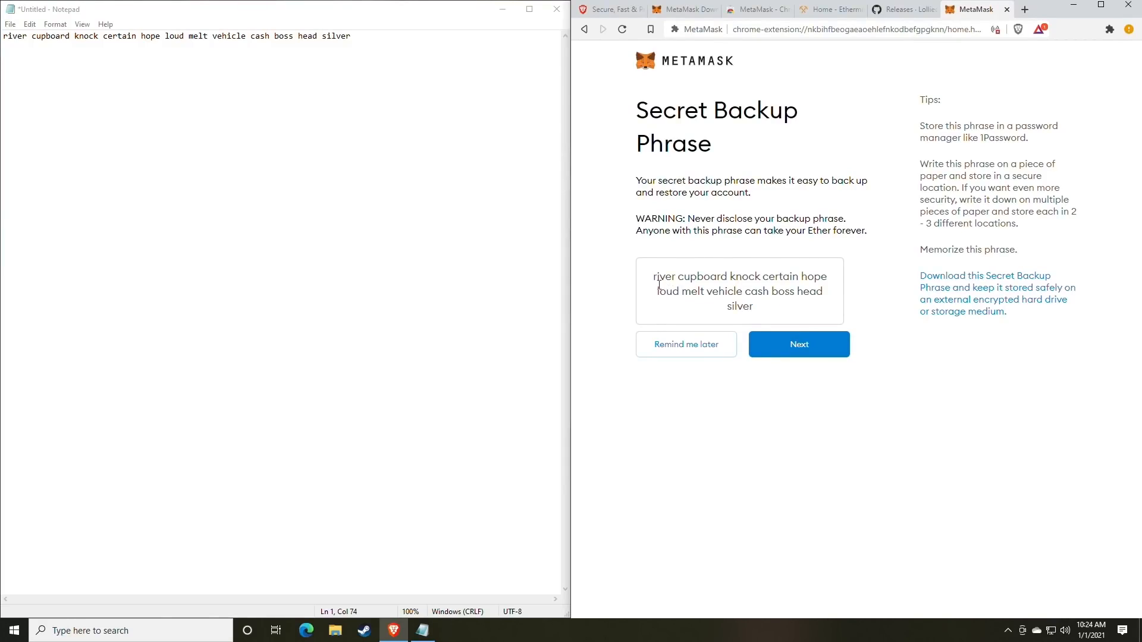
{"action": "left_click_drag", "start_coordinate": [653, 282], "coordinate": [823, 291]}
{"action": "left_click", "coordinate": [808, 303]}
{"action": "left_click", "coordinate": [793, 352]}
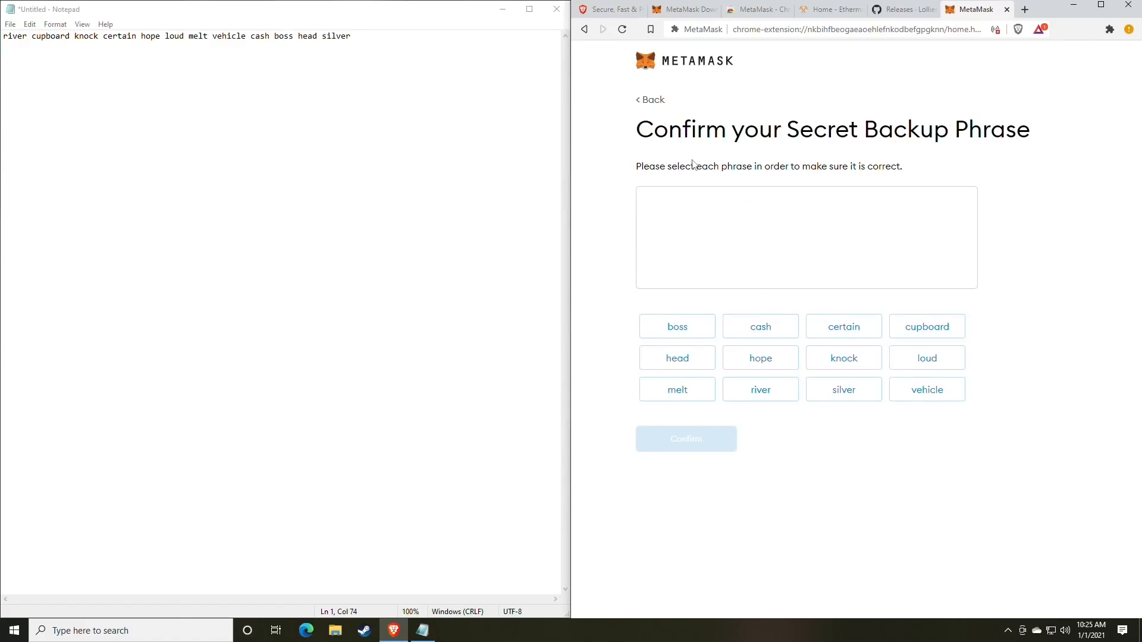
{"action": "left_click_drag", "start_coordinate": [643, 131], "coordinate": [982, 131]}
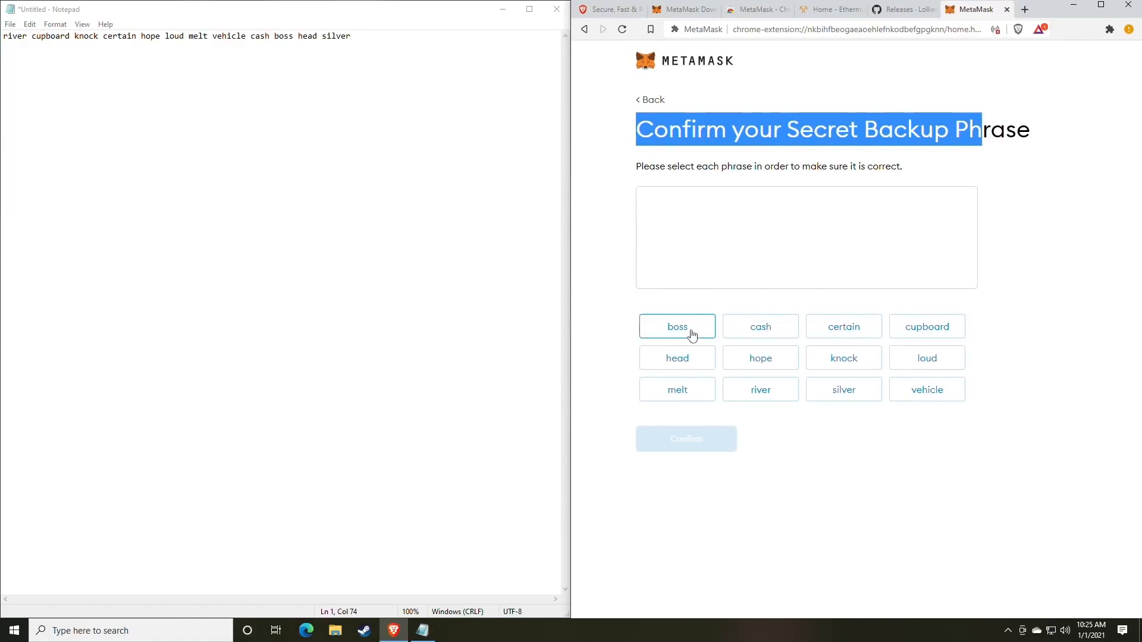
{"action": "left_click", "coordinate": [884, 476]}
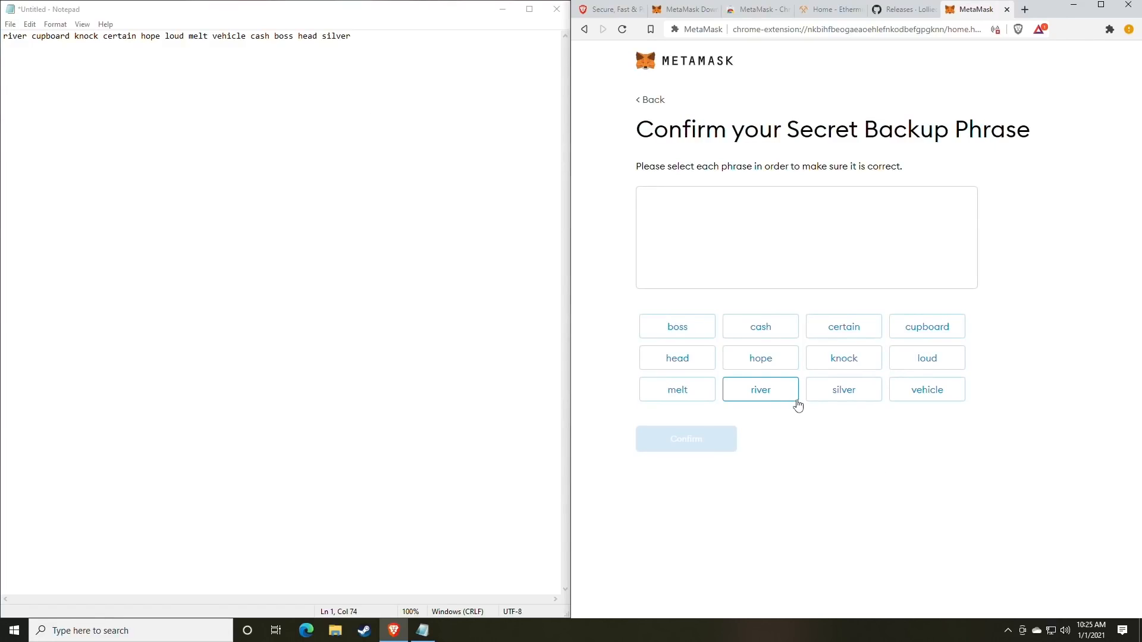
- Select the twelve words of the secret backup phrase in their saved order and confirm the phrase
{"action": "left_click", "coordinate": [762, 392]}
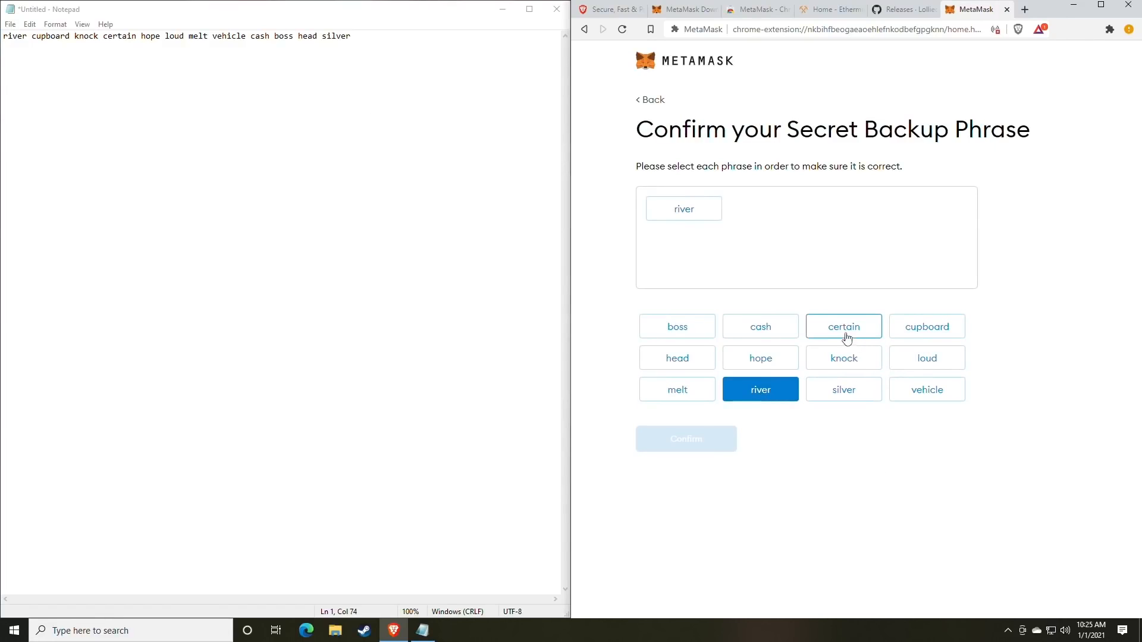
{"action": "left_click", "coordinate": [912, 332]}
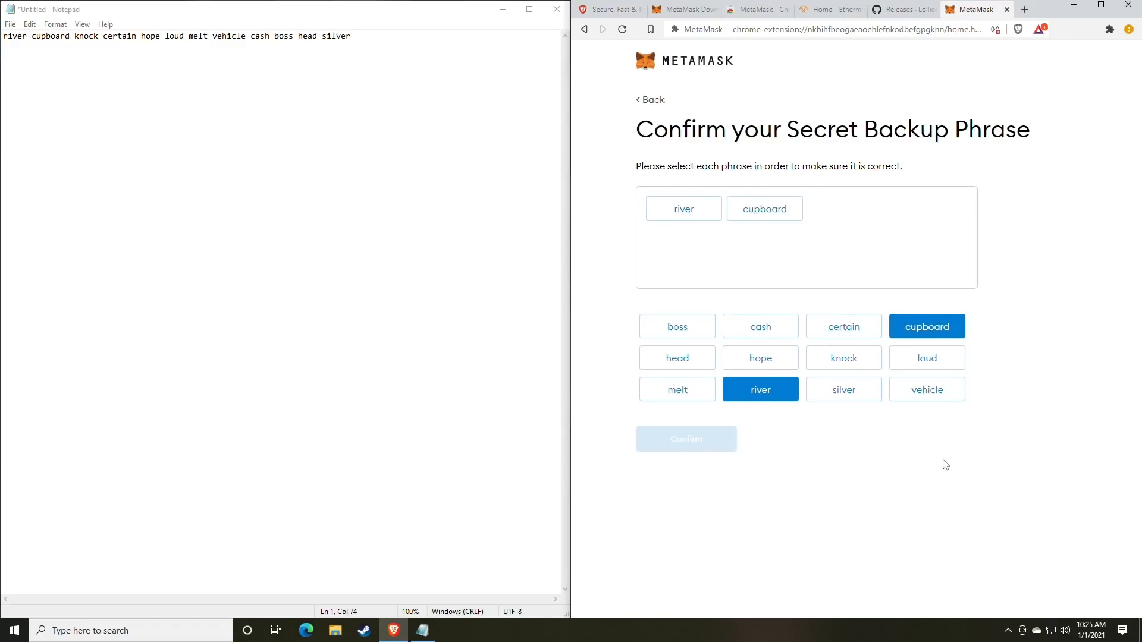
{"action": "left_click", "coordinate": [861, 364]}
{"action": "left_click", "coordinate": [844, 332]}
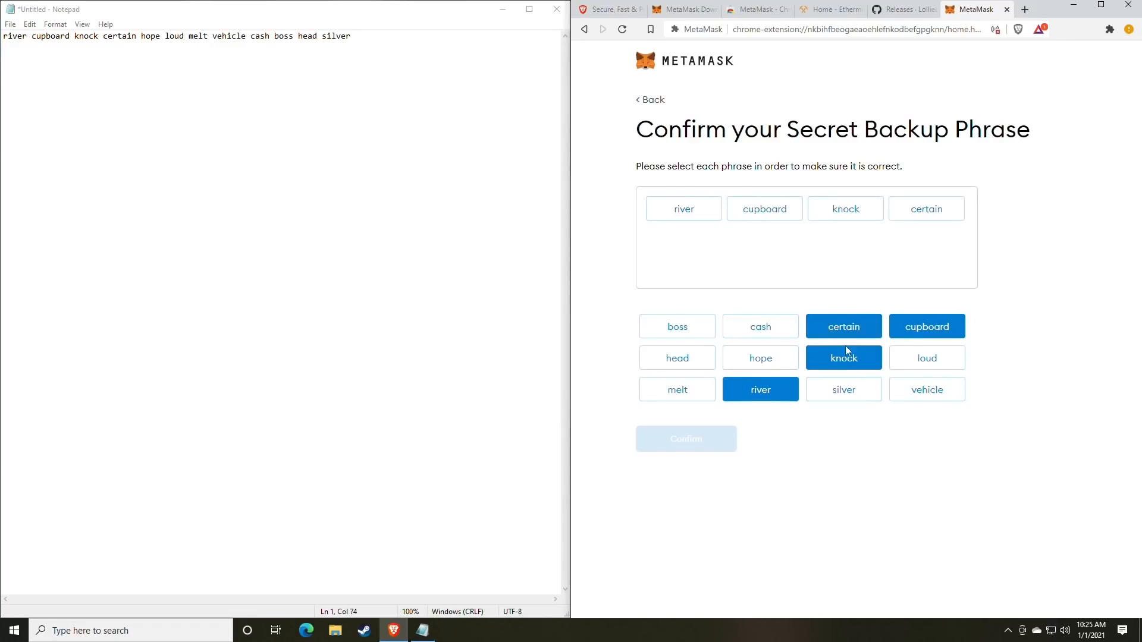
{"action": "left_click", "coordinate": [766, 363]}
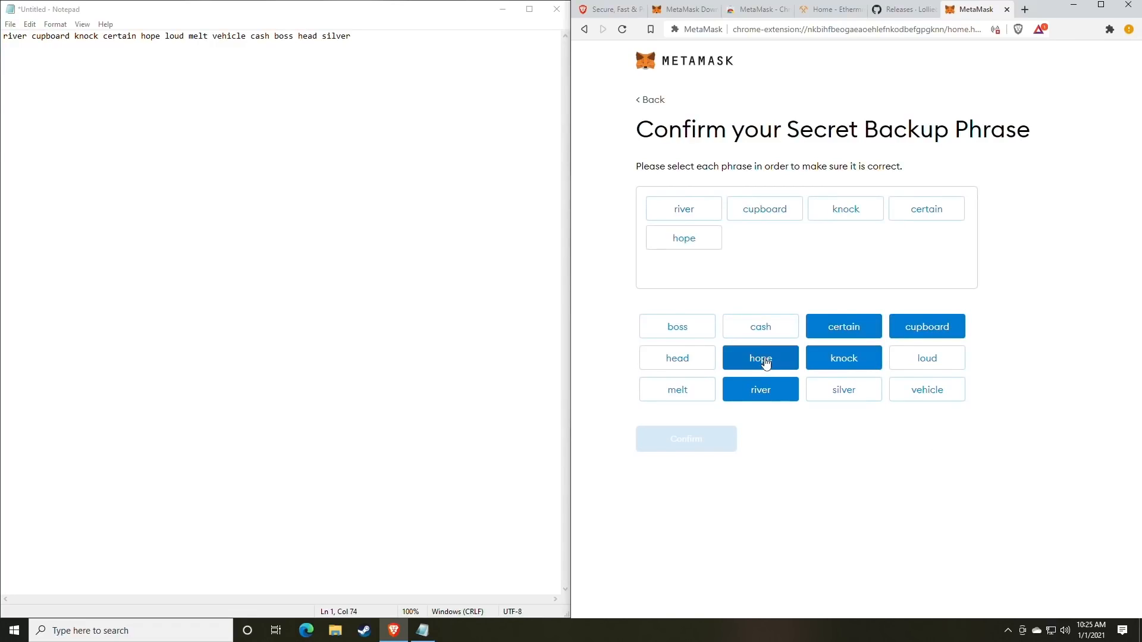
{"action": "left_click", "coordinate": [930, 363]}
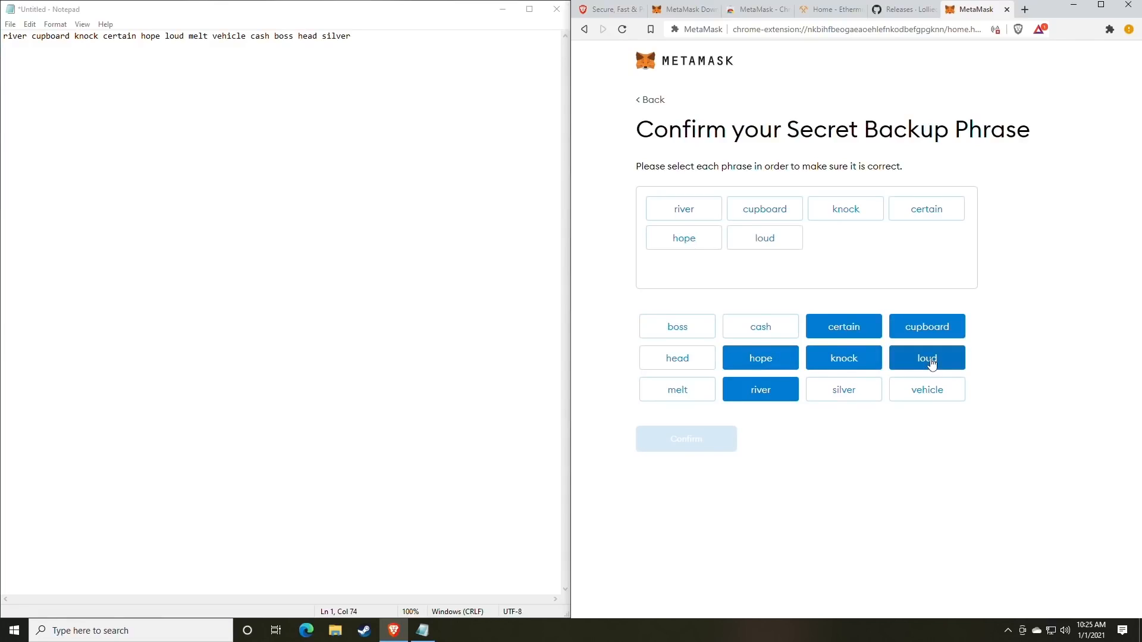
{"action": "left_click", "coordinate": [693, 389]}
{"action": "left_click", "coordinate": [897, 396]}
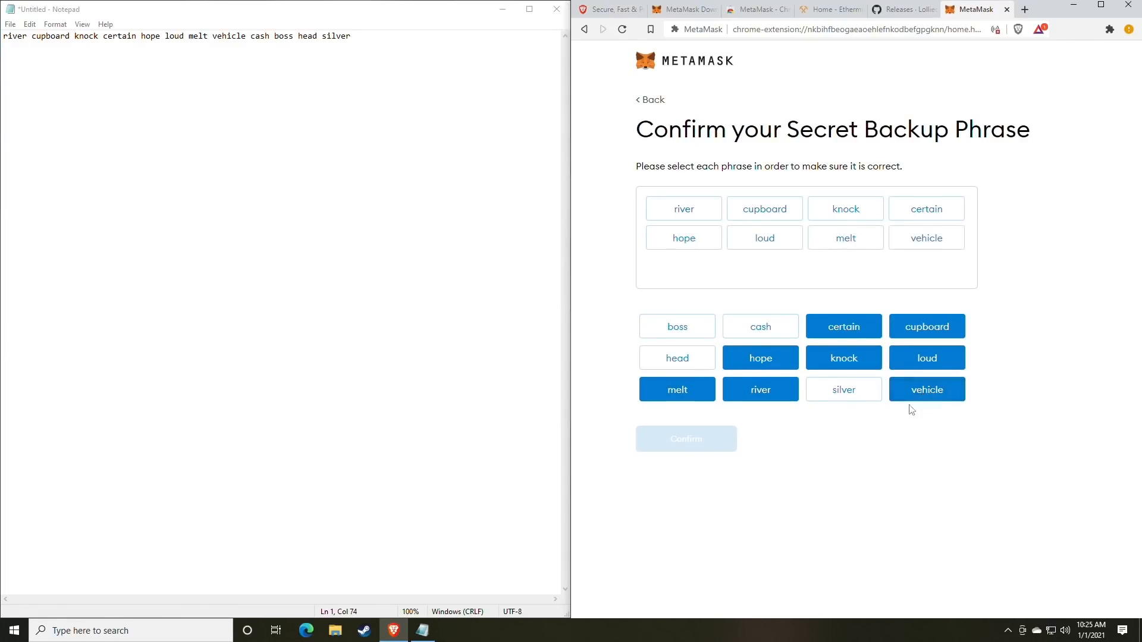
{"action": "left_click", "coordinate": [761, 330]}
{"action": "left_click", "coordinate": [690, 332]}
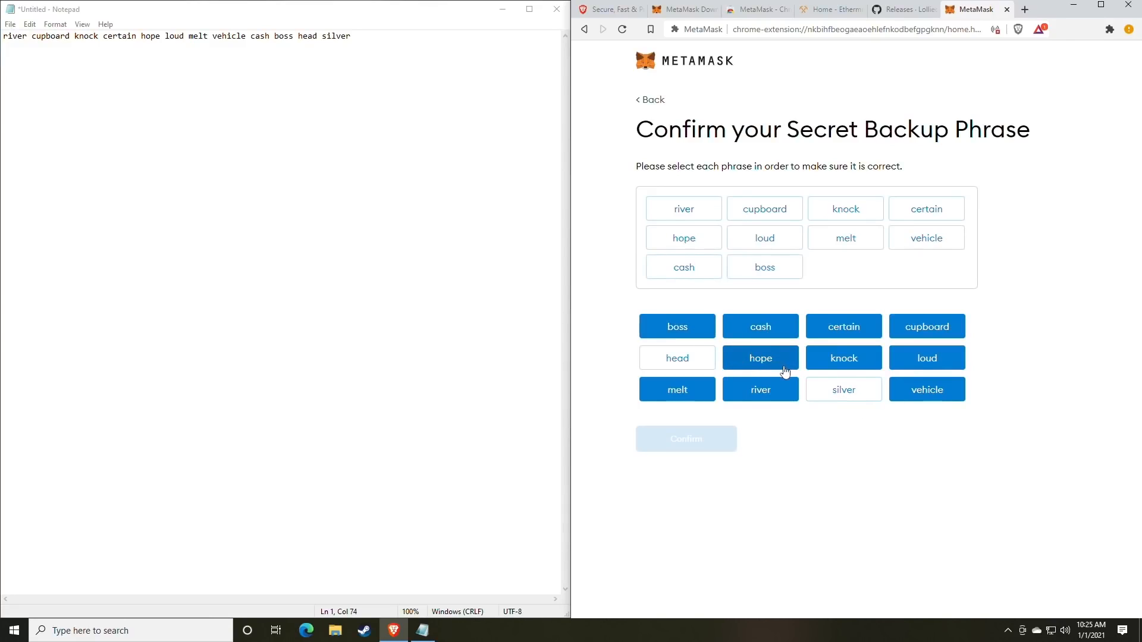
{"action": "left_click", "coordinate": [677, 358]}
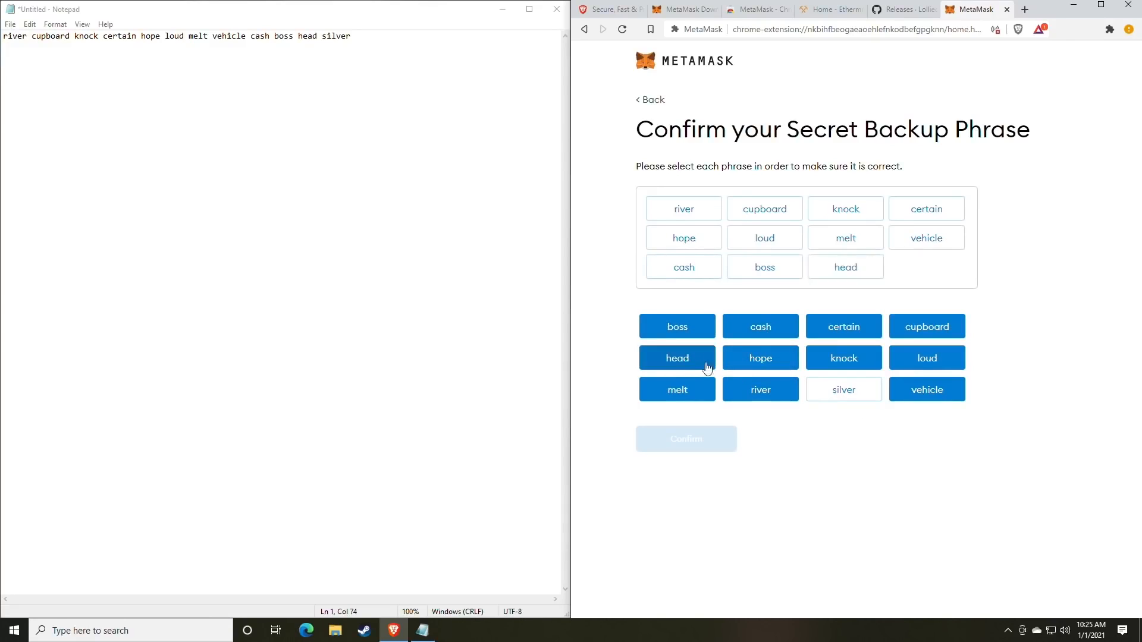
{"action": "left_click", "coordinate": [845, 393]}
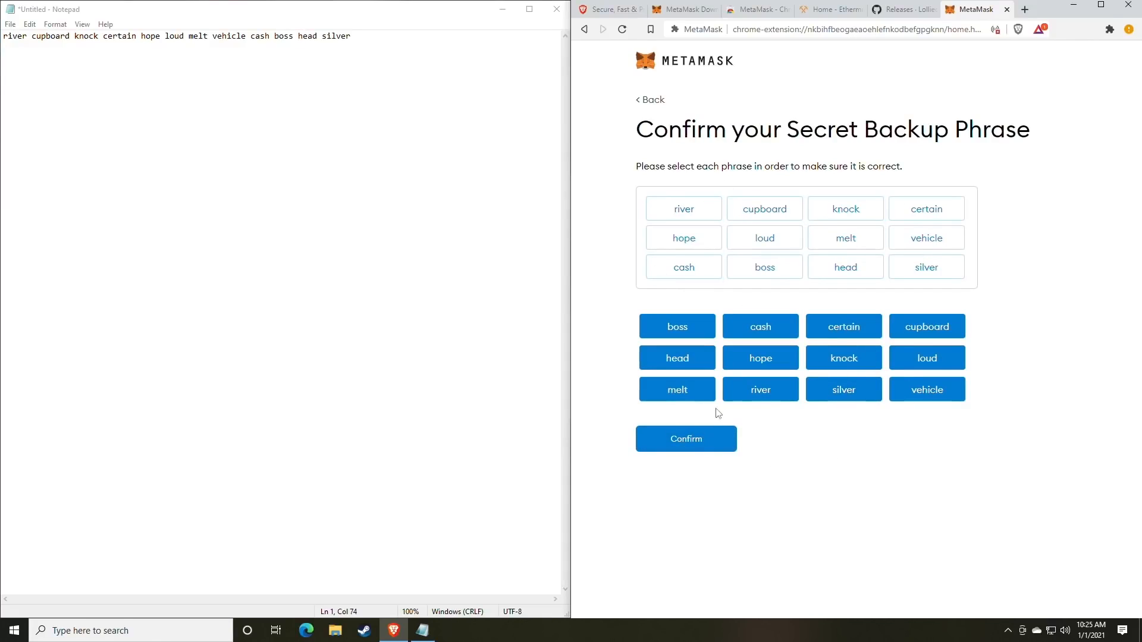
{"action": "left_click", "coordinate": [684, 445]}
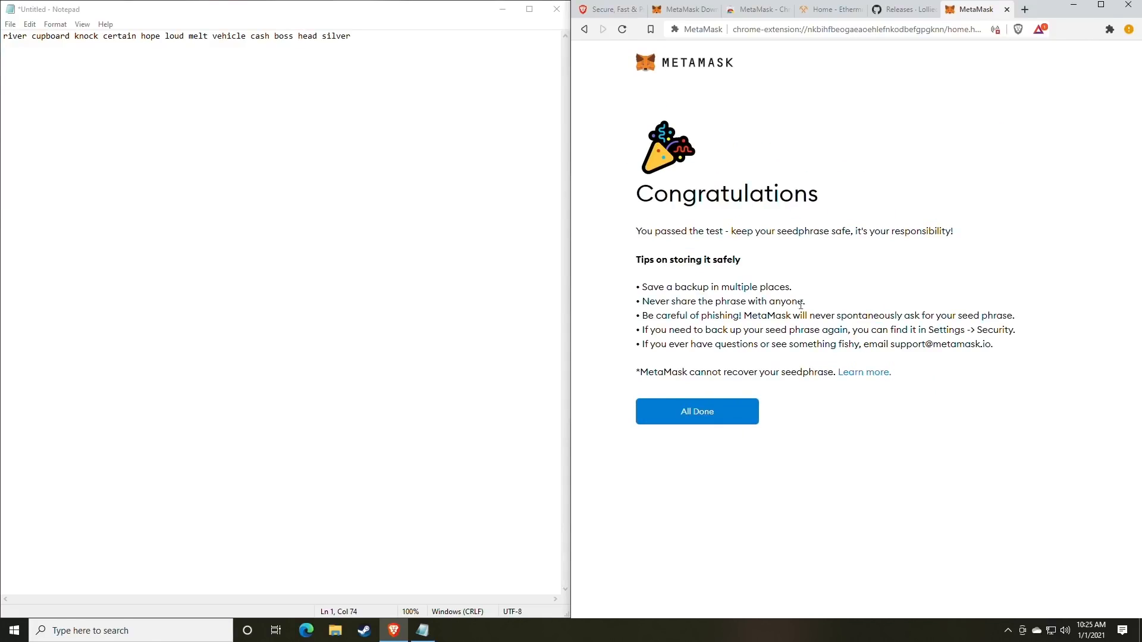
- Finish the wallet setup and dismiss the token swapping announcement
{"action": "left_click", "coordinate": [708, 418]}
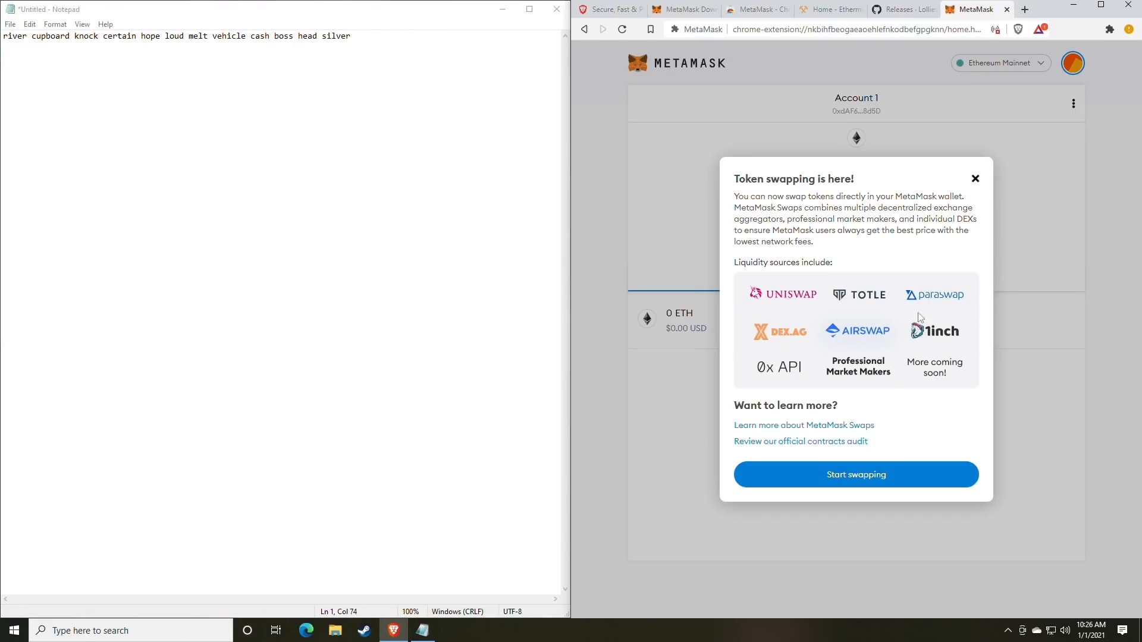
{"action": "left_click", "coordinate": [975, 179]}
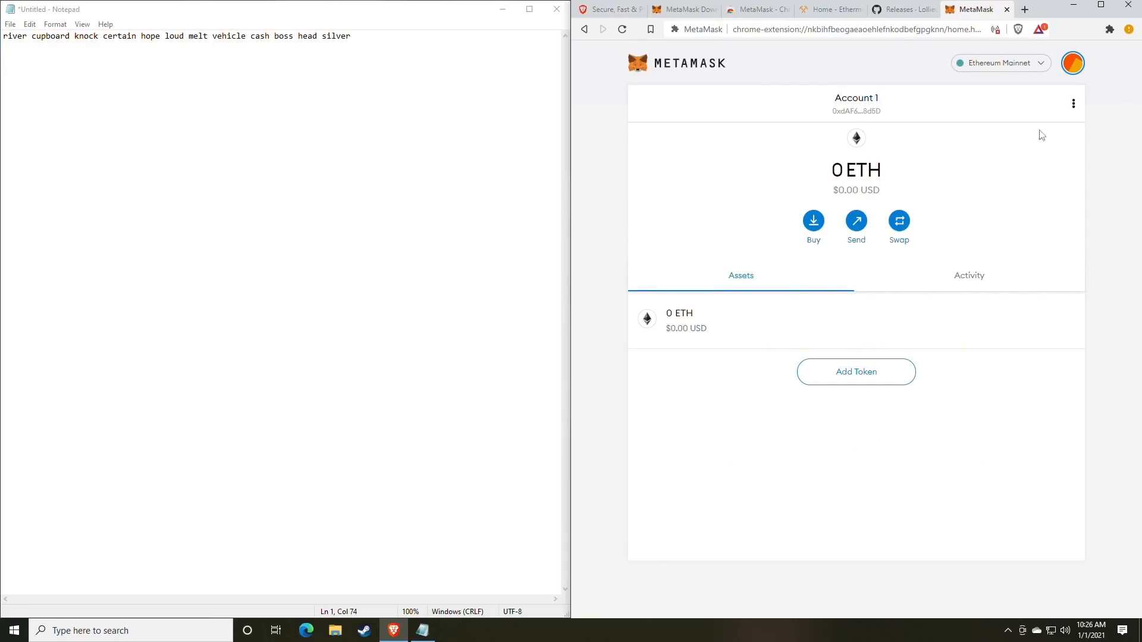
{"action": "left_click", "coordinate": [1073, 64]}
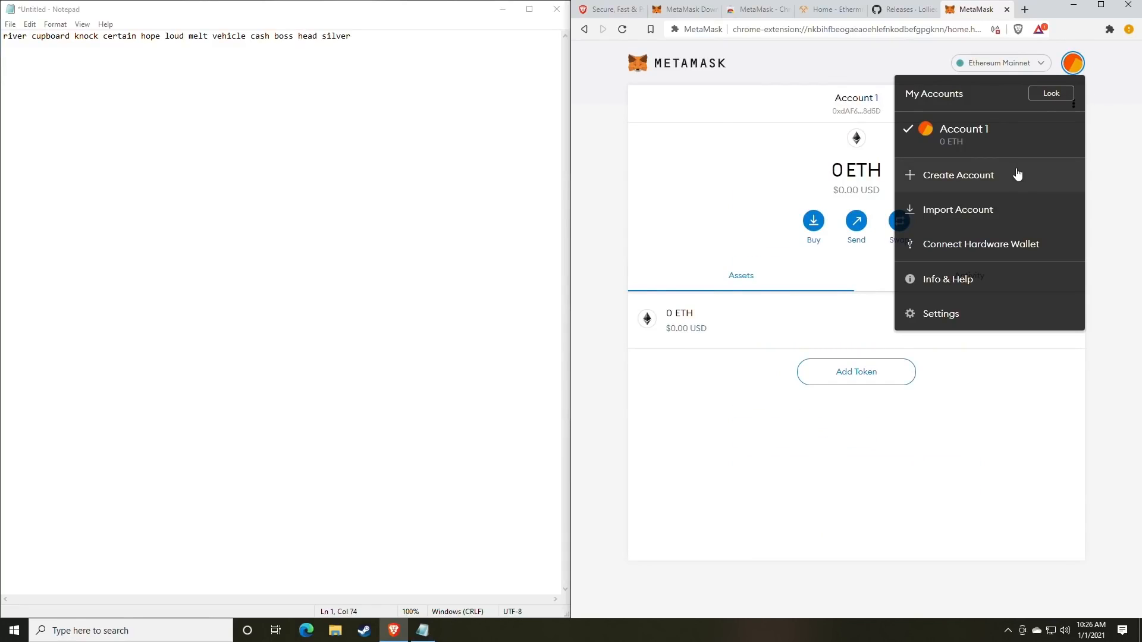
{"action": "left_click", "coordinate": [740, 183]}
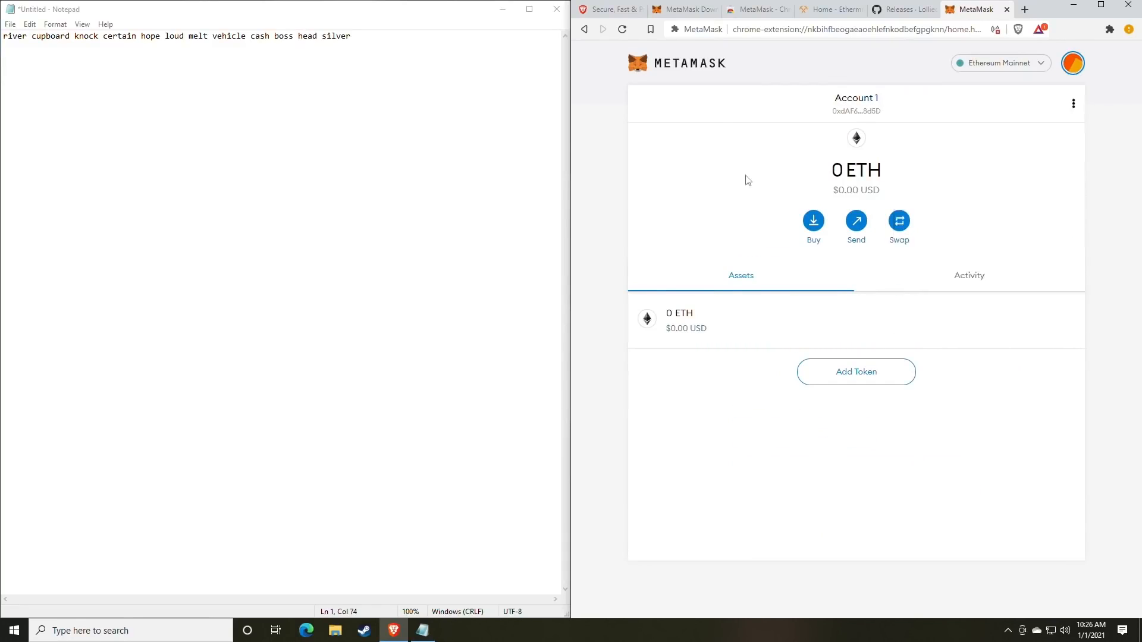
- Copy the public address of Account 1 and paste it below the backup phrase in the Notepad document
{"action": "left_click", "coordinate": [864, 113]}
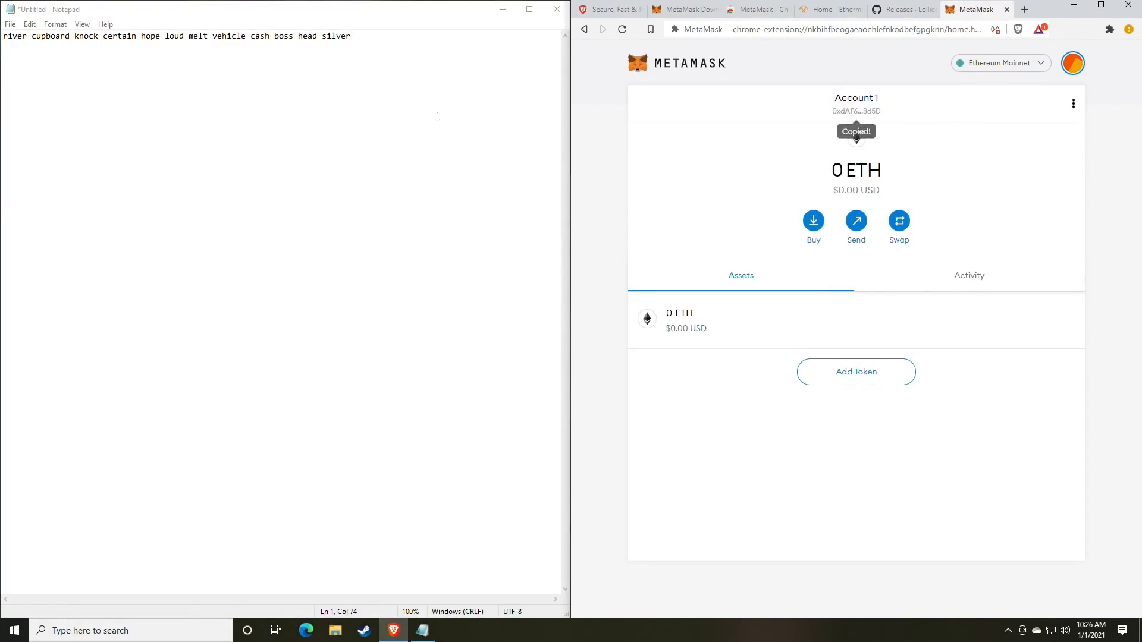
{"action": "left_click", "coordinate": [380, 46]}
{"action": "key", "text": "ctrl+v"}
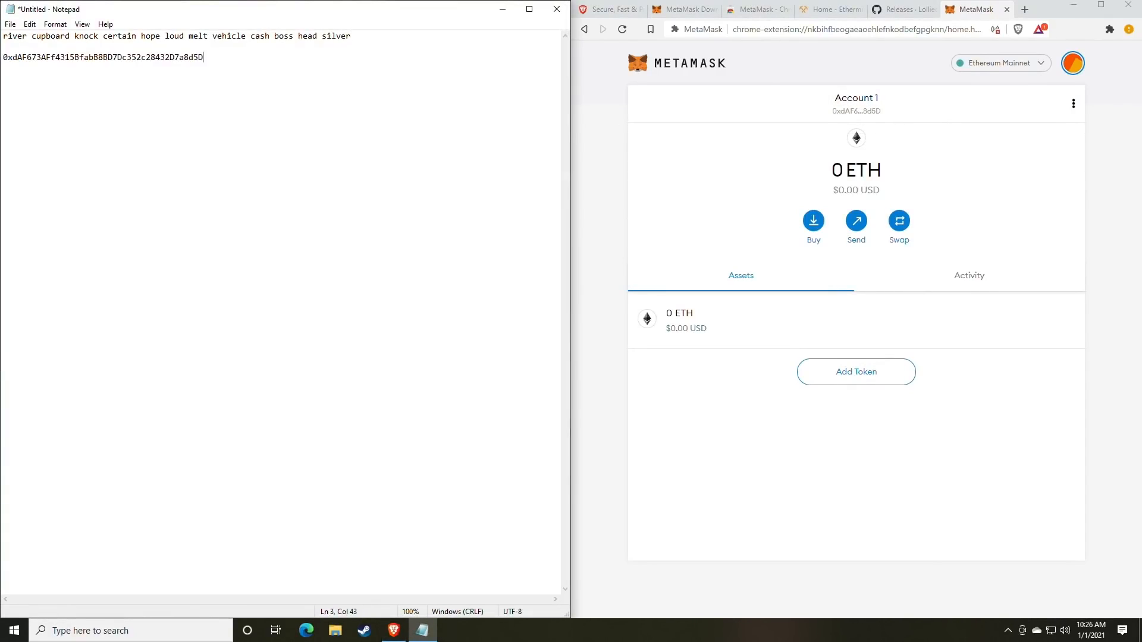
- Review the secret backup phrase and the wallet address in the Notepad document
{"action": "left_click_drag", "start_coordinate": [357, 37], "coordinate": [2, 35]}
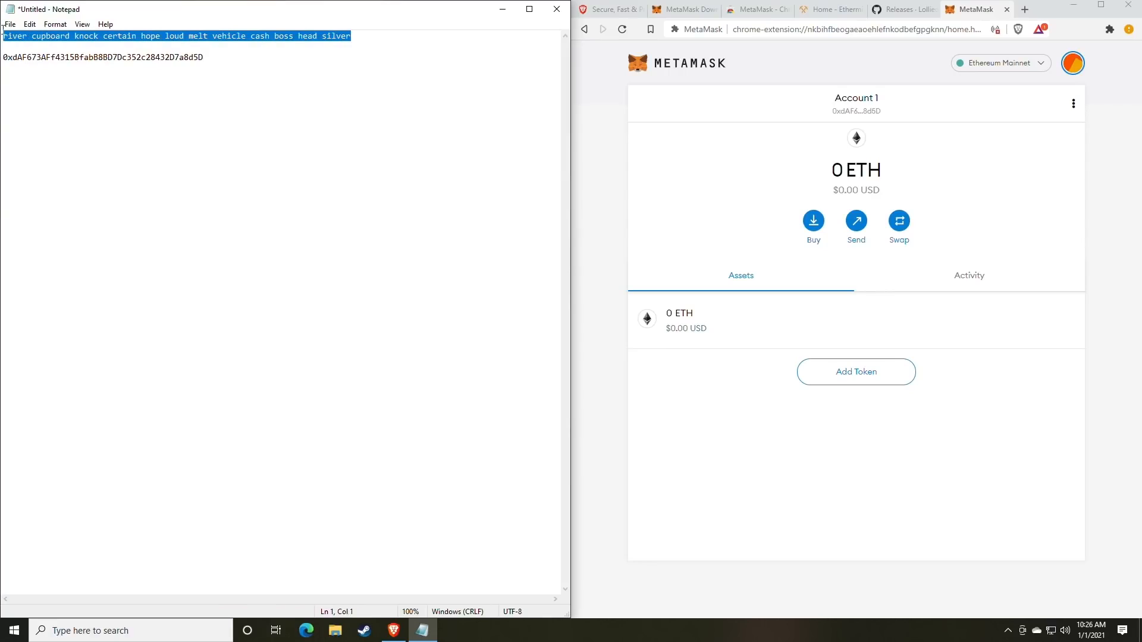
{"action": "left_click_drag", "start_coordinate": [204, 57], "coordinate": [2, 55]}
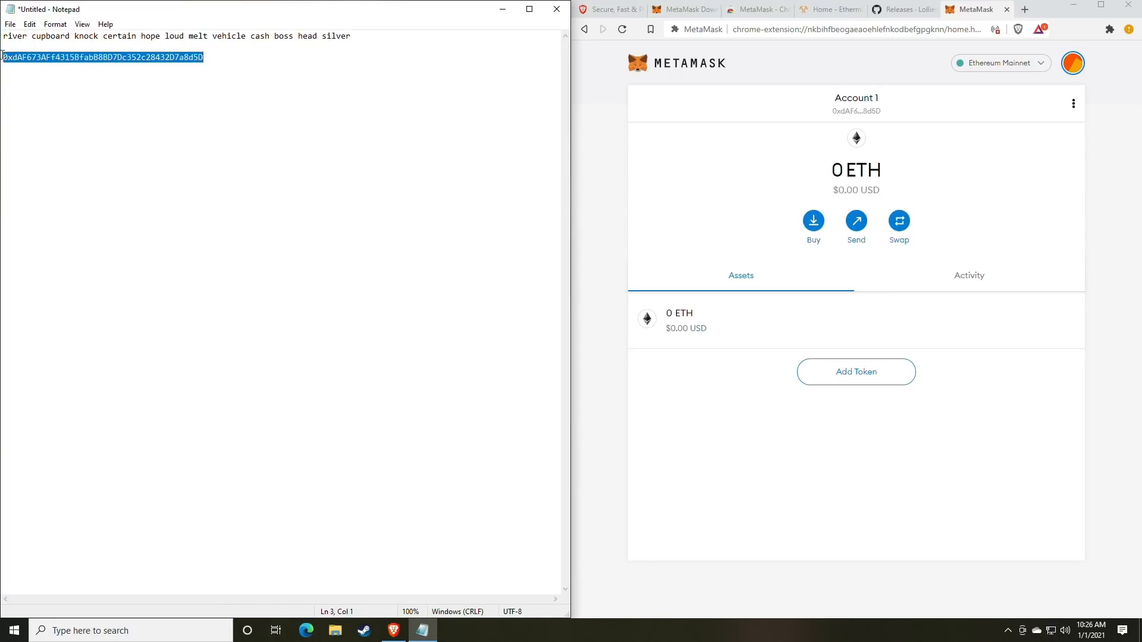
{"action": "double_click", "coordinate": [109, 58]}
{"action": "left_click", "coordinate": [110, 59]}
{"action": "double_click", "coordinate": [111, 60]}
{"action": "left_click", "coordinate": [247, 111]}
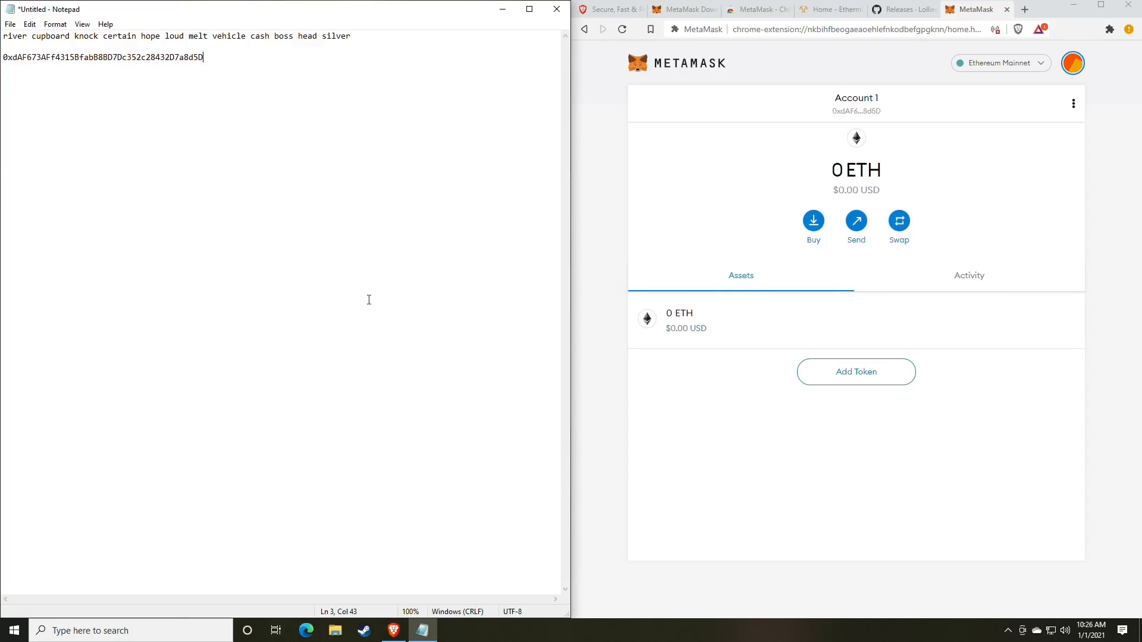
{"action": "left_click_drag", "start_coordinate": [222, 74], "coordinate": [2, 76]}
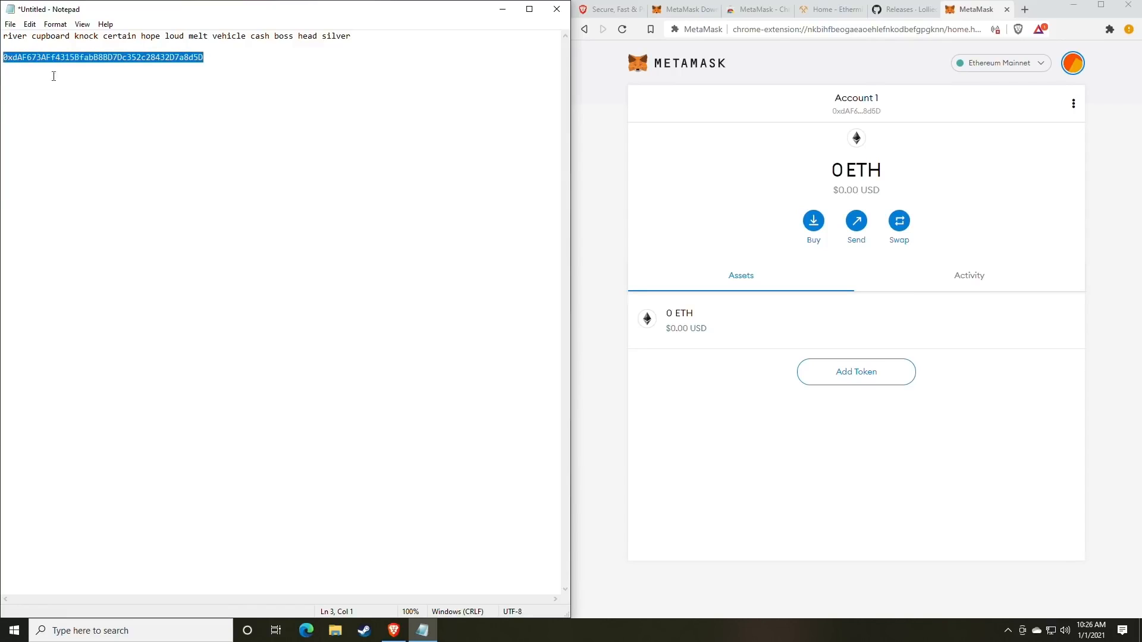
{"action": "left_click", "coordinate": [311, 143]}
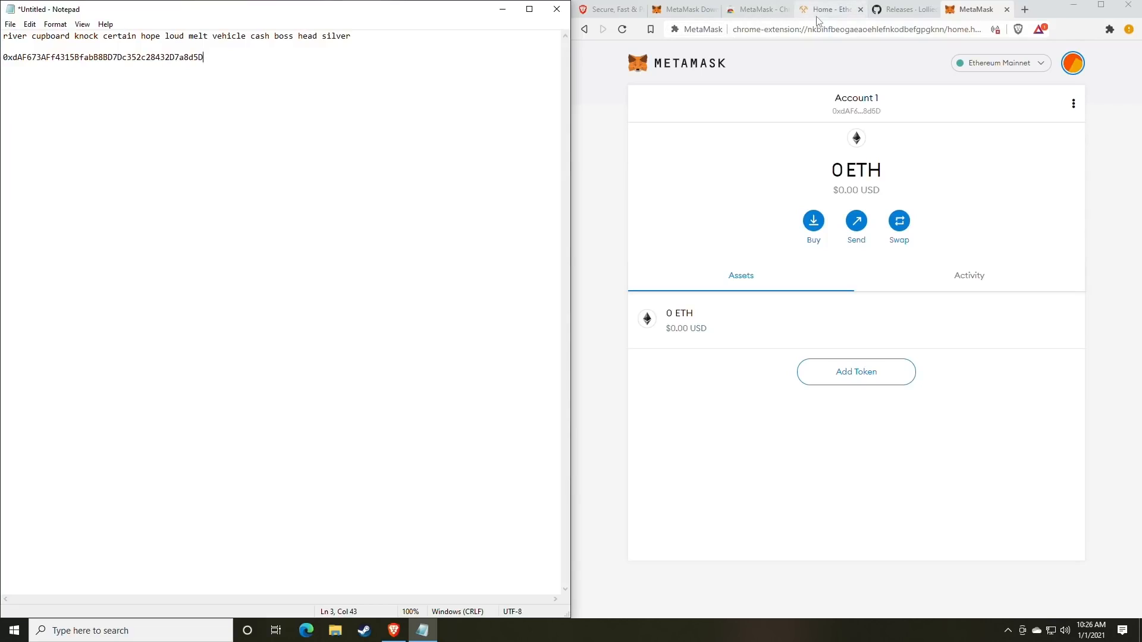
- Switch to the lolMiner releases page on GitHub and examine the 1.17 release notes and downloadable assets
{"action": "left_click", "coordinate": [895, 9]}
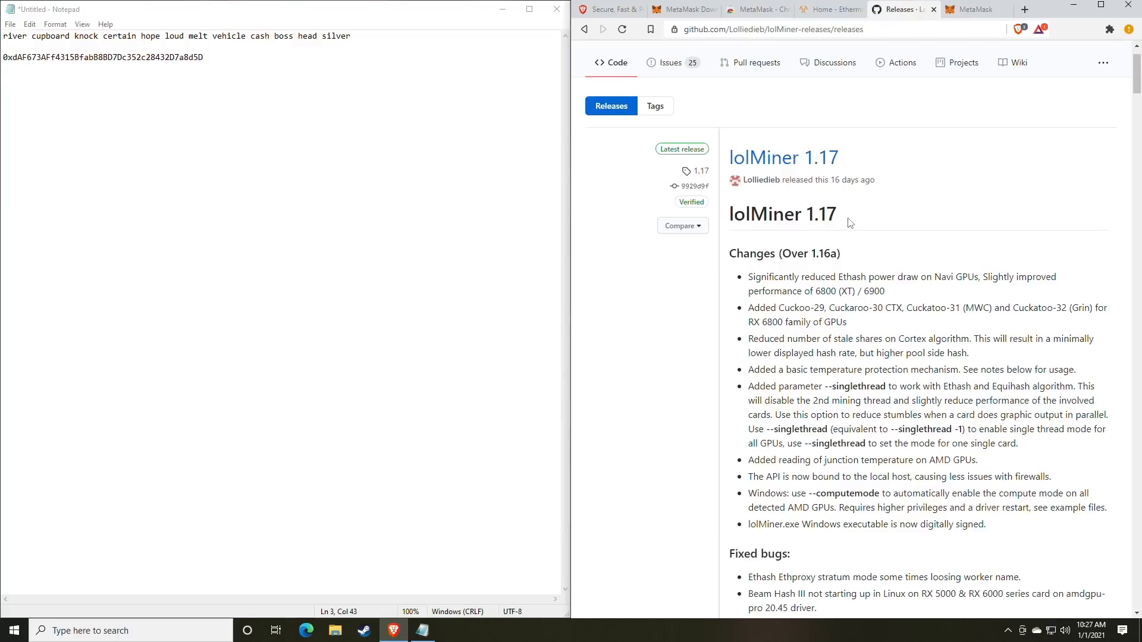
{"action": "scroll", "coordinate": [850, 222], "scroll_direction": "down", "scroll_amount": 1}
{"action": "scroll", "coordinate": [850, 223], "scroll_direction": "up", "scroll_amount": 2}
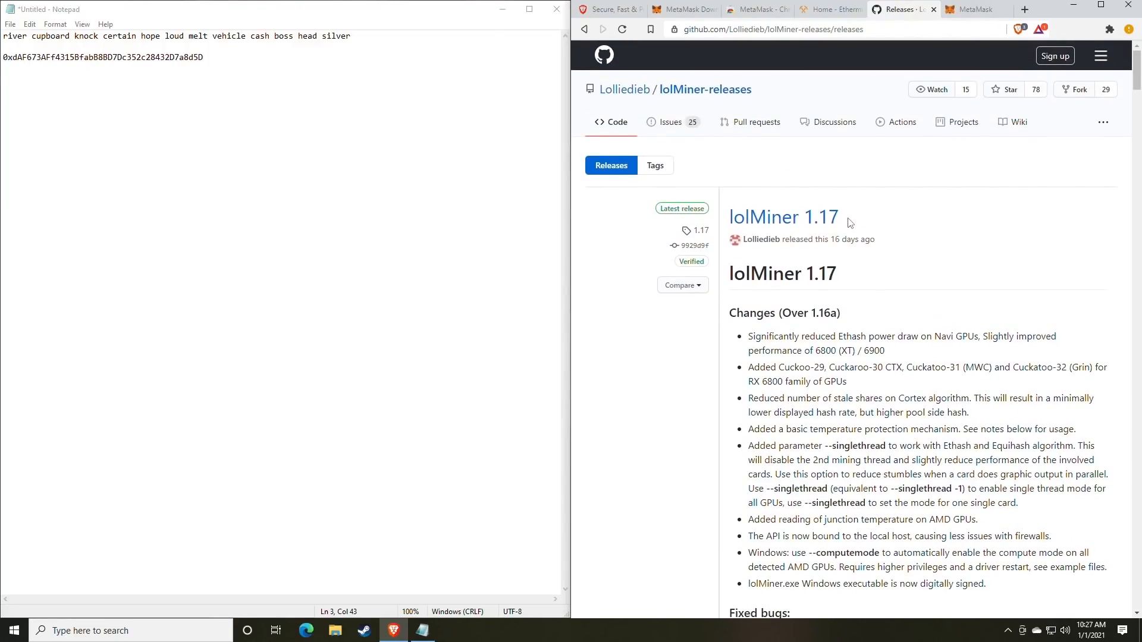
{"action": "scroll", "coordinate": [850, 222], "scroll_direction": "down", "scroll_amount": 10}
{"action": "scroll", "coordinate": [850, 222], "scroll_direction": "up", "scroll_amount": 10}
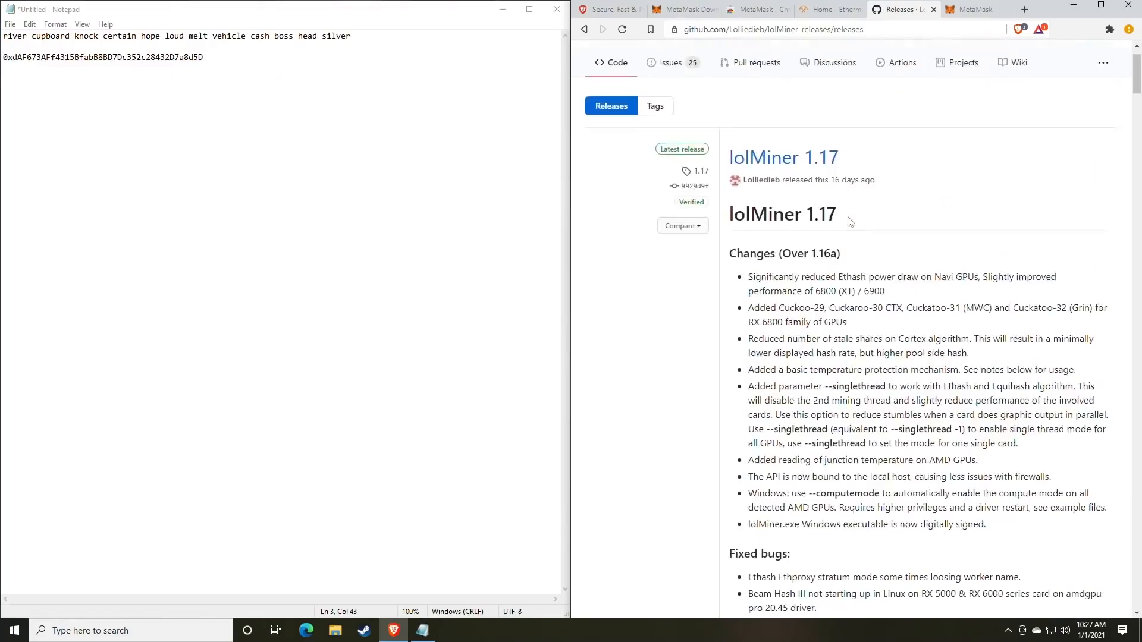
{"action": "scroll", "coordinate": [850, 223], "scroll_direction": "up", "scroll_amount": 1}
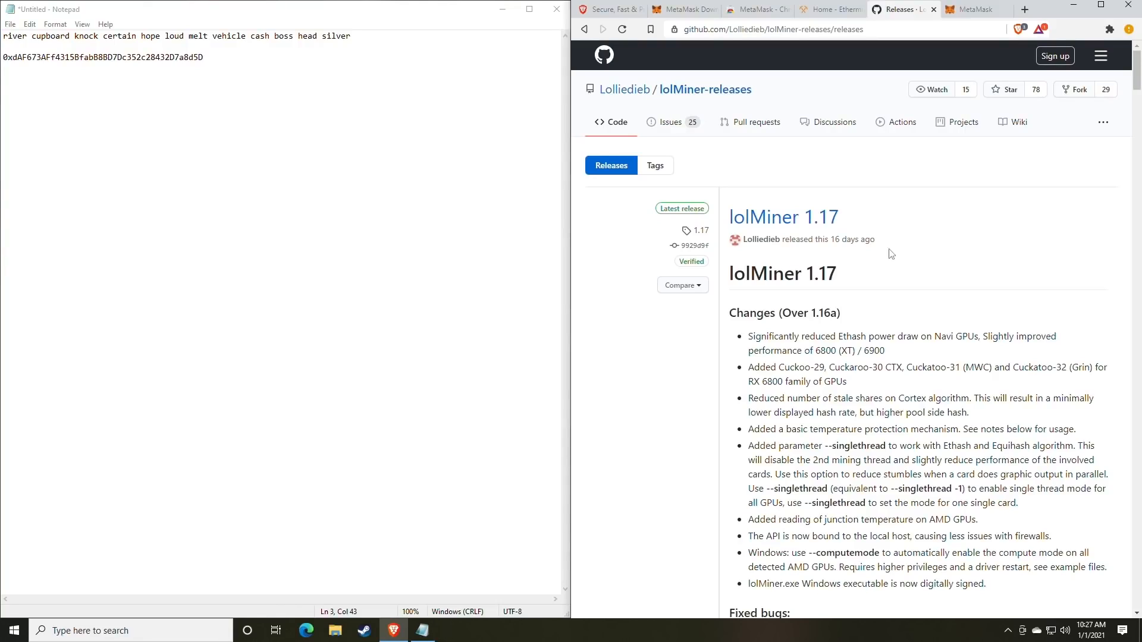
{"action": "scroll", "coordinate": [882, 301], "scroll_direction": "down", "scroll_amount": 4}
{"action": "scroll", "coordinate": [882, 302], "scroll_direction": "down", "scroll_amount": 7}
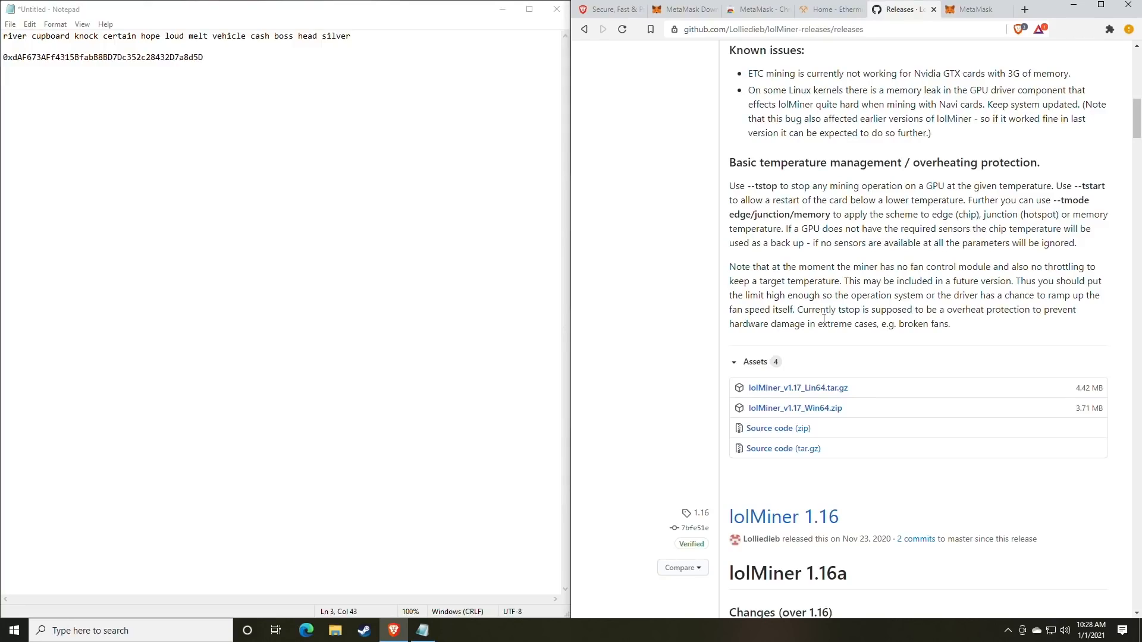
{"action": "scroll", "coordinate": [823, 319], "scroll_direction": "up", "scroll_amount": 10}
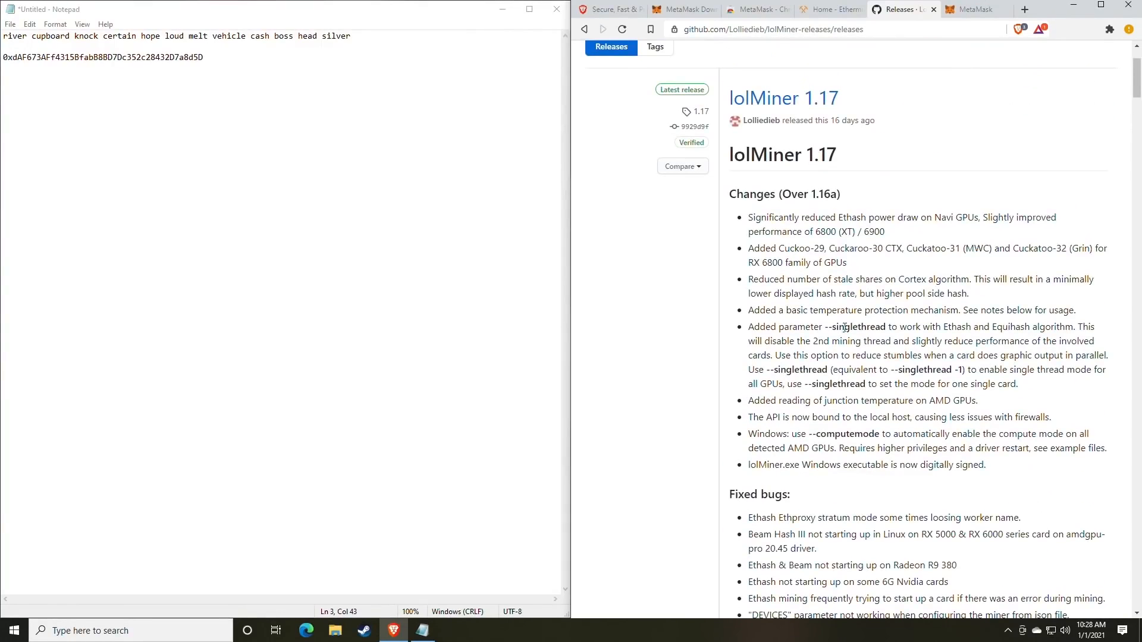
{"action": "scroll", "coordinate": [844, 327], "scroll_direction": "up", "scroll_amount": 2}
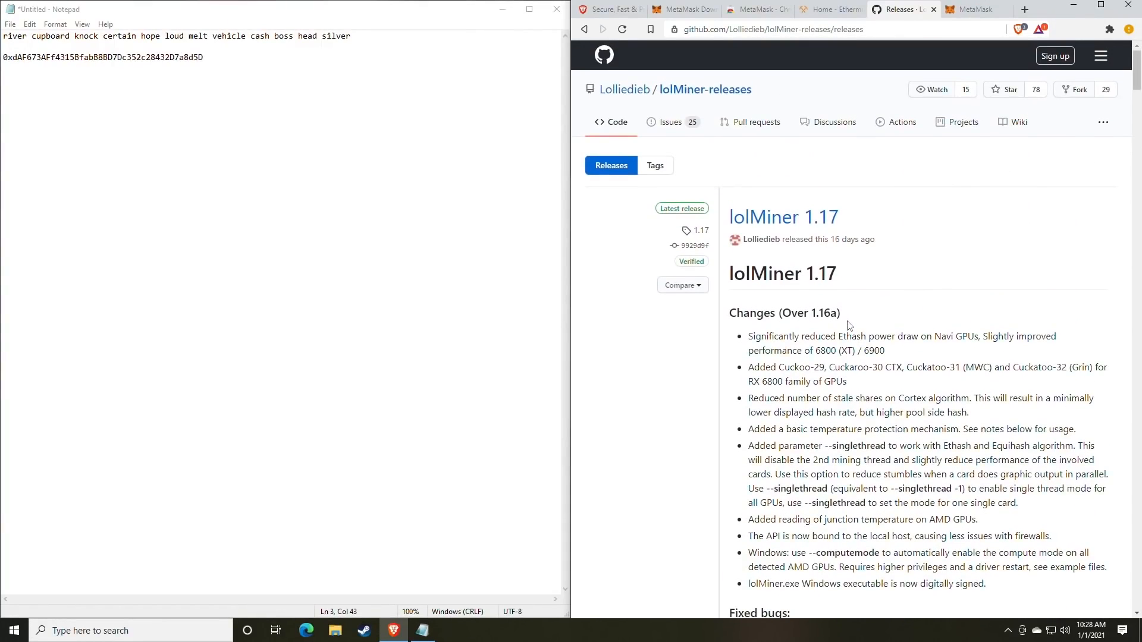
- Download lolMiner_v1.17_Win64.zip from the 1.17 release assets into the Downloads folder
{"action": "scroll", "coordinate": [849, 326], "scroll_direction": "down", "scroll_amount": 9}
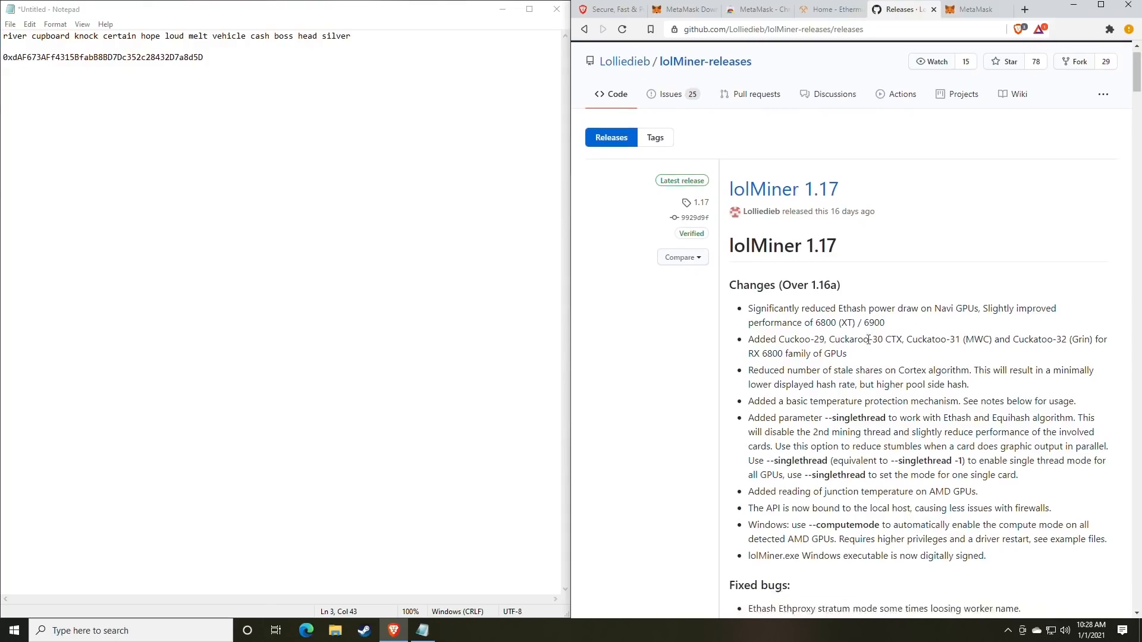
{"action": "scroll", "coordinate": [874, 337], "scroll_direction": "down", "scroll_amount": 3}
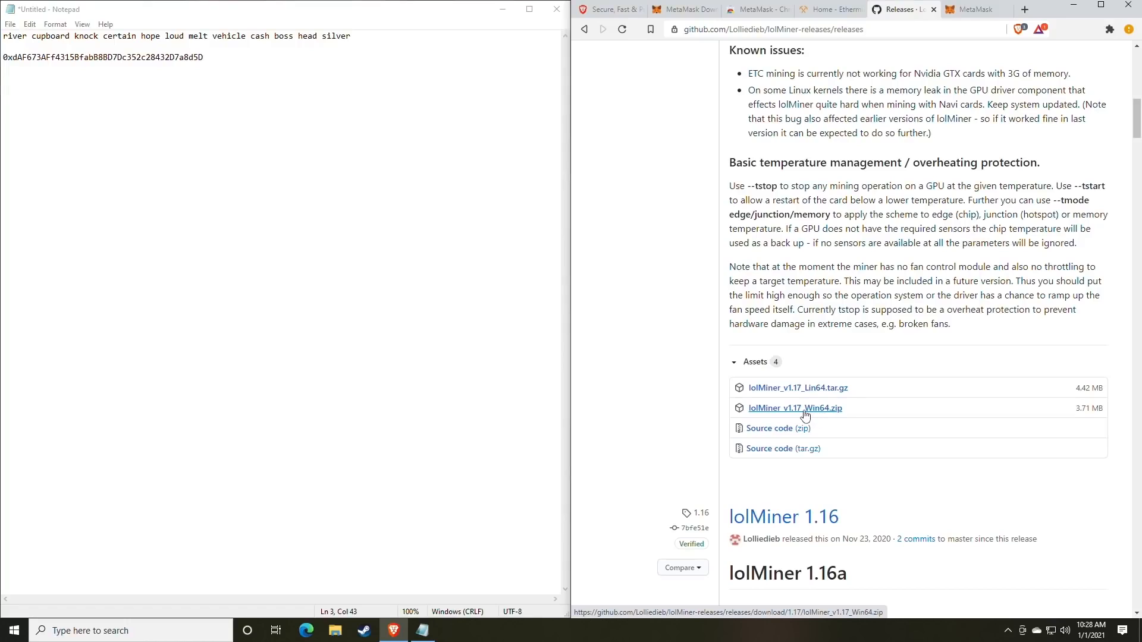
{"action": "left_click", "coordinate": [806, 415]}
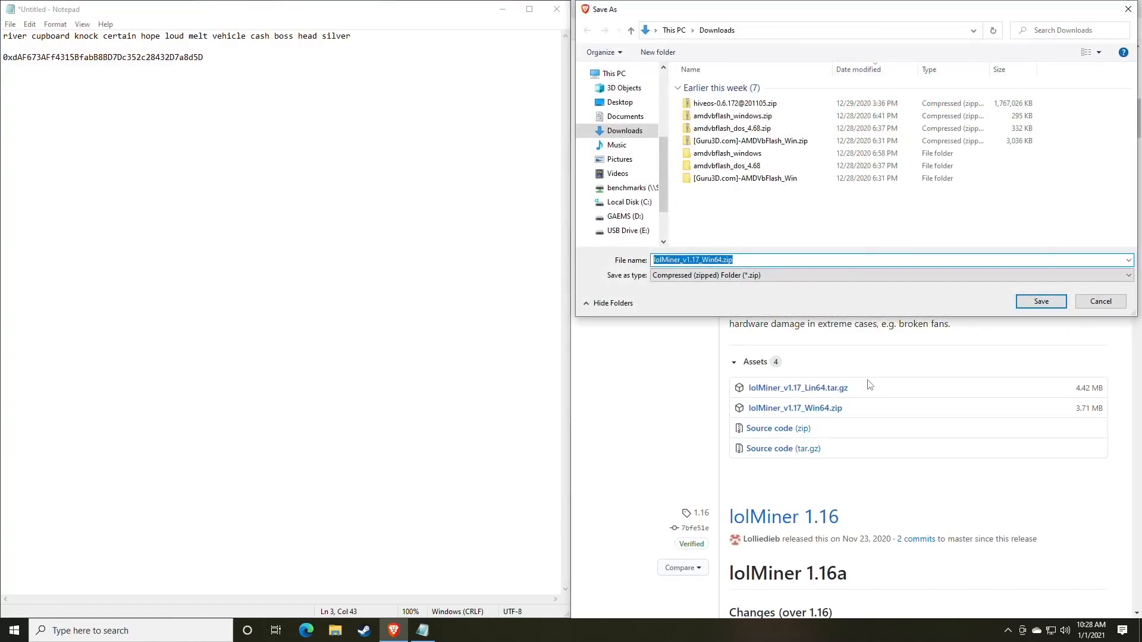
{"action": "key", "text": "Return"}
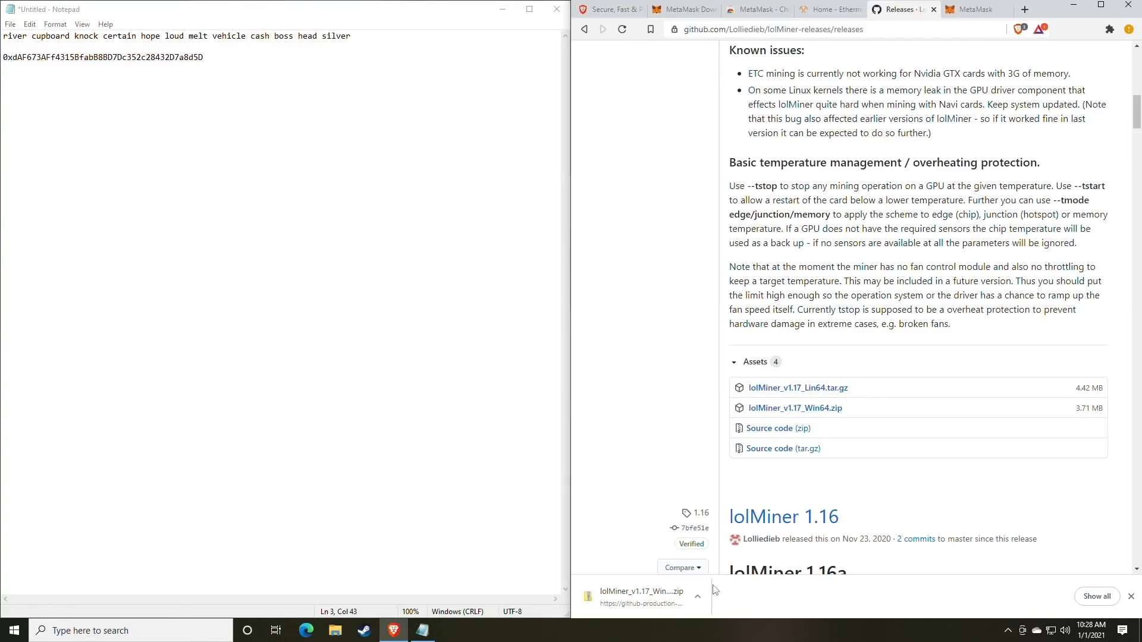
- Show the downloaded lolMiner zip in its folder, and check the Miners folder on the GAEMS (D:) drive before returning to Downloads
{"action": "left_click", "coordinate": [698, 596]}
{"action": "left_click", "coordinate": [723, 550]}
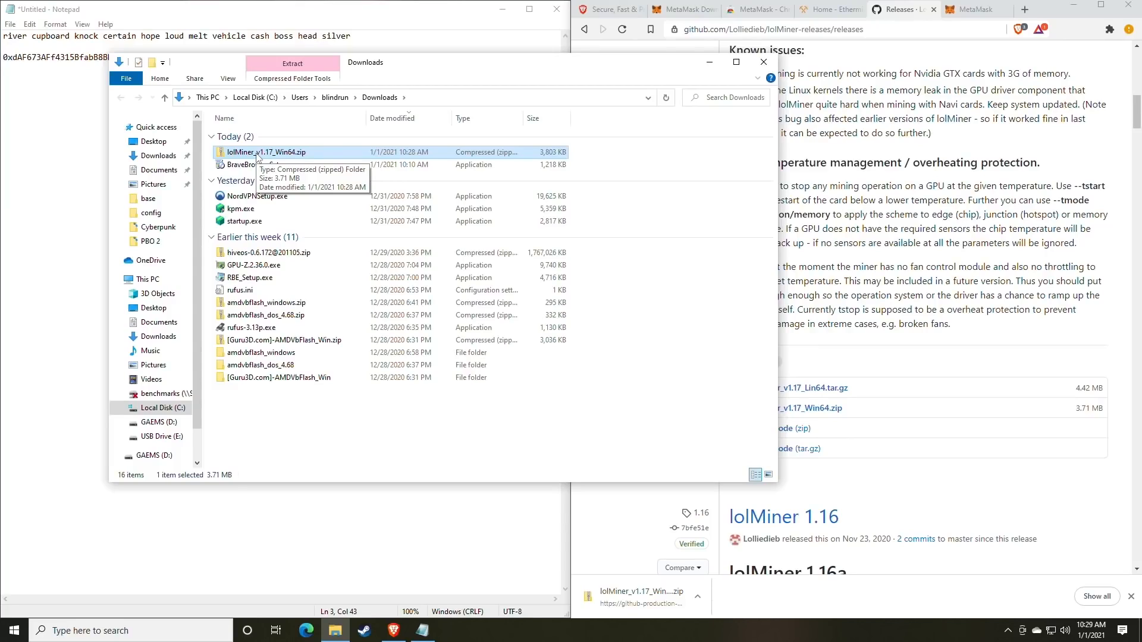
{"action": "left_click", "coordinate": [158, 421]}
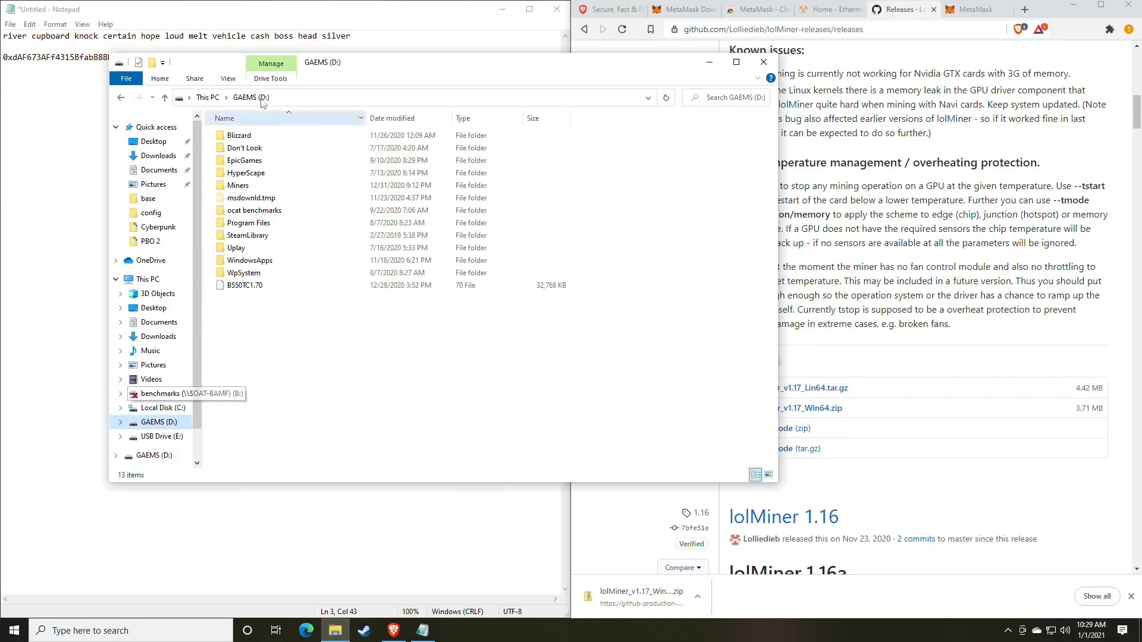
{"action": "double_click", "coordinate": [243, 188]}
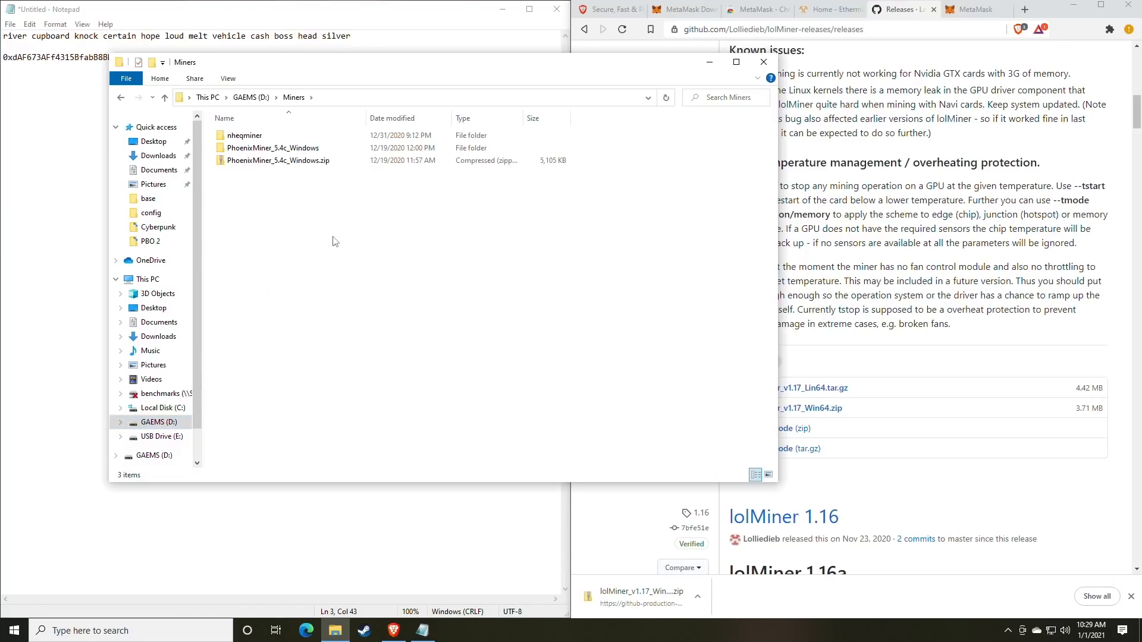
{"action": "left_click", "coordinate": [120, 97]}
{"action": "left_click", "coordinate": [121, 97]}
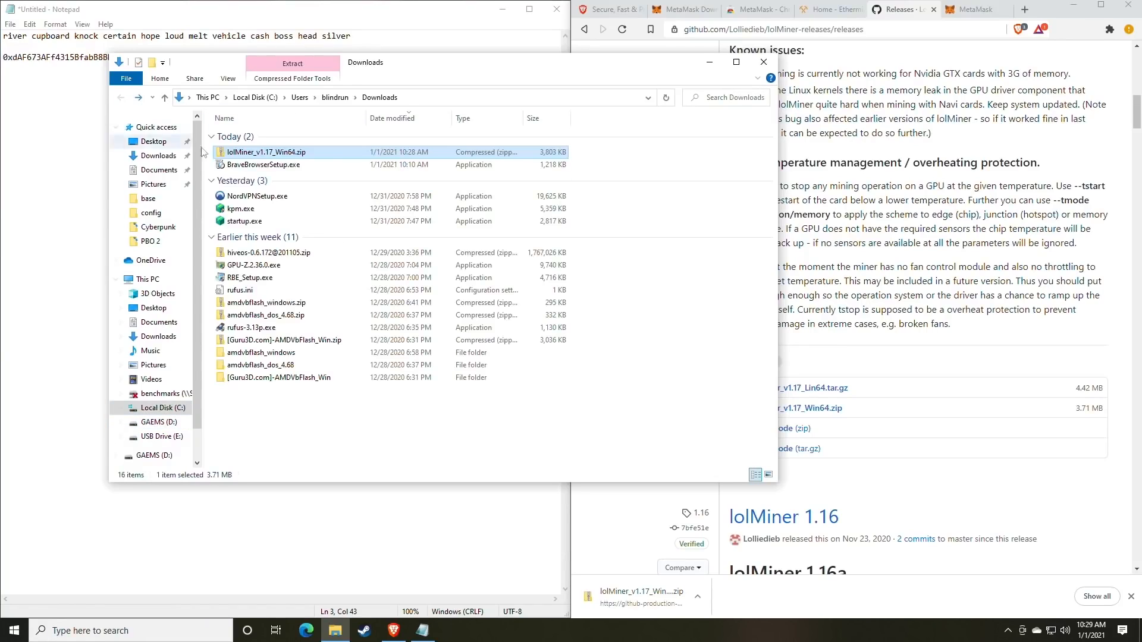
- Extract lolMiner_v1.17_Win64.zip to the suggested lolMiner_v1.17_Win64 folder in Downloads and open its 1.17 subfolder
{"action": "right_click", "coordinate": [262, 154]}
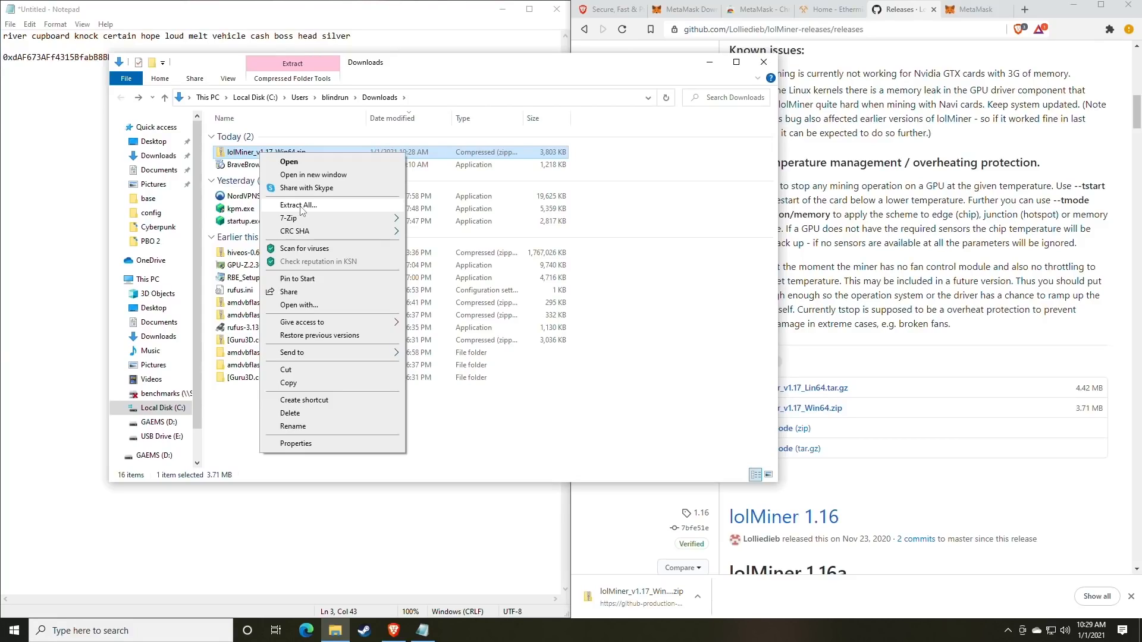
{"action": "mouse_move", "coordinate": [292, 221]}
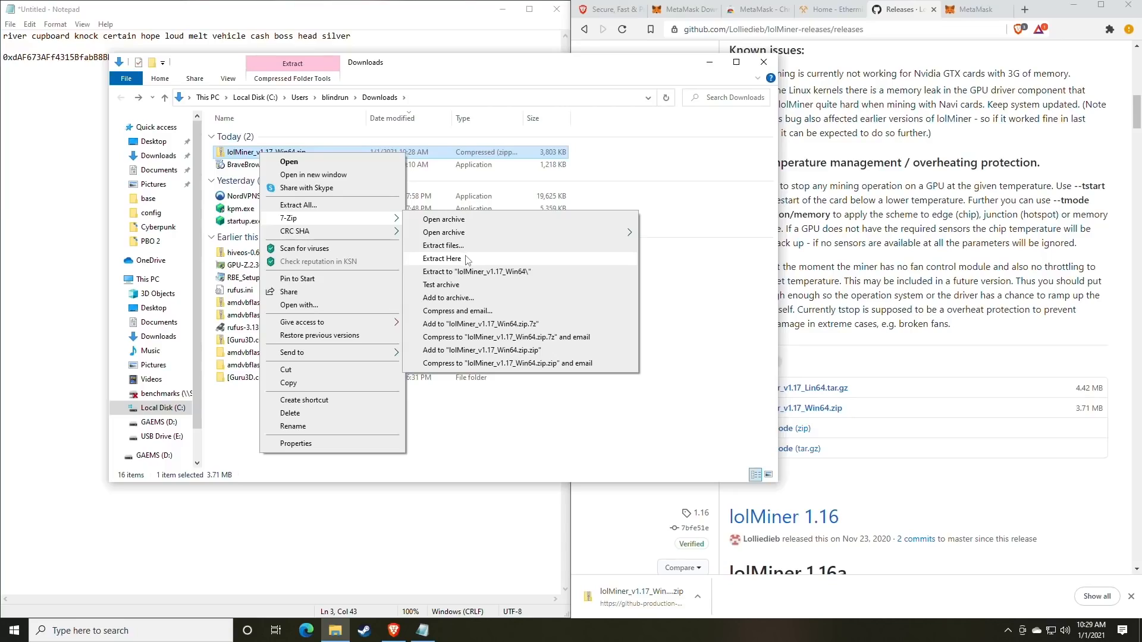
{"action": "left_click", "coordinate": [315, 205]}
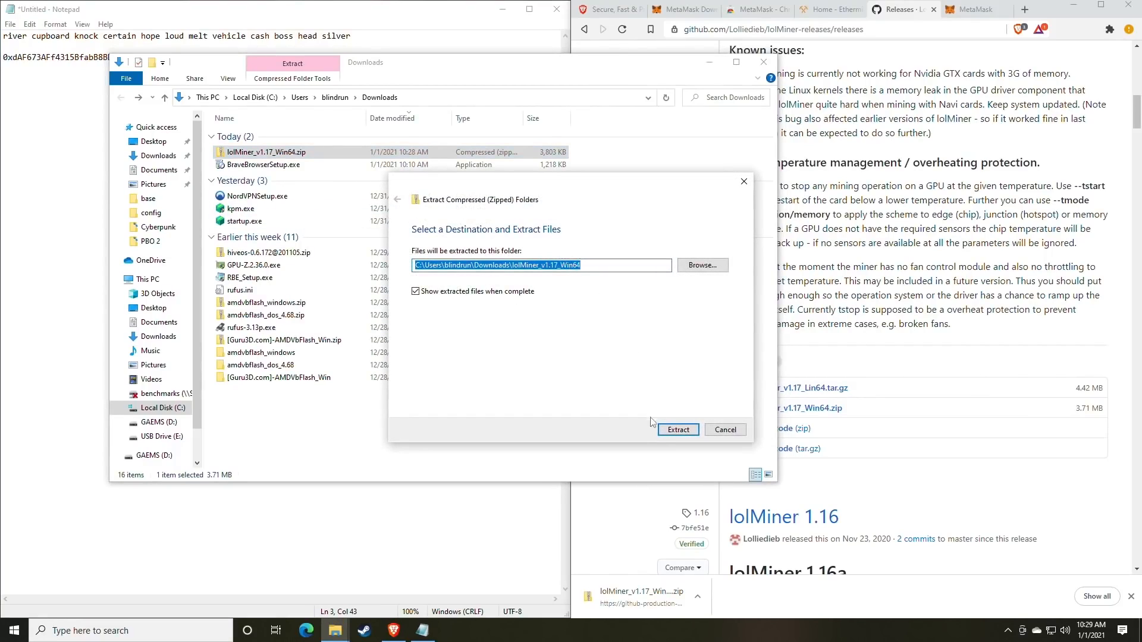
{"action": "left_click", "coordinate": [675, 434]}
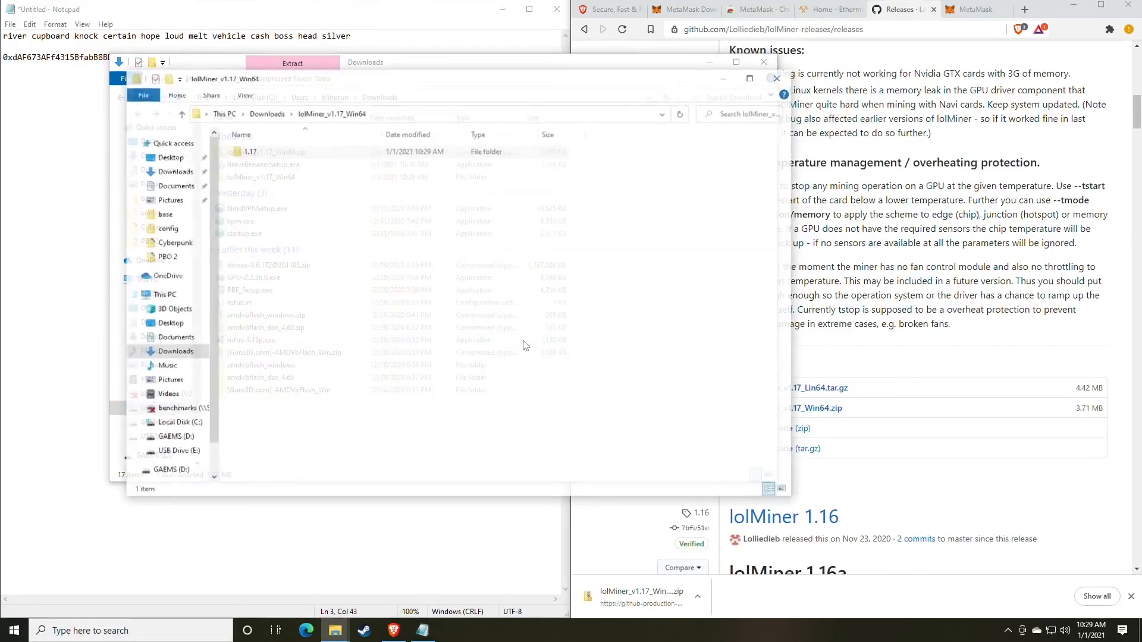
{"action": "left_click_drag", "start_coordinate": [359, 87], "coordinate": [501, 98]}
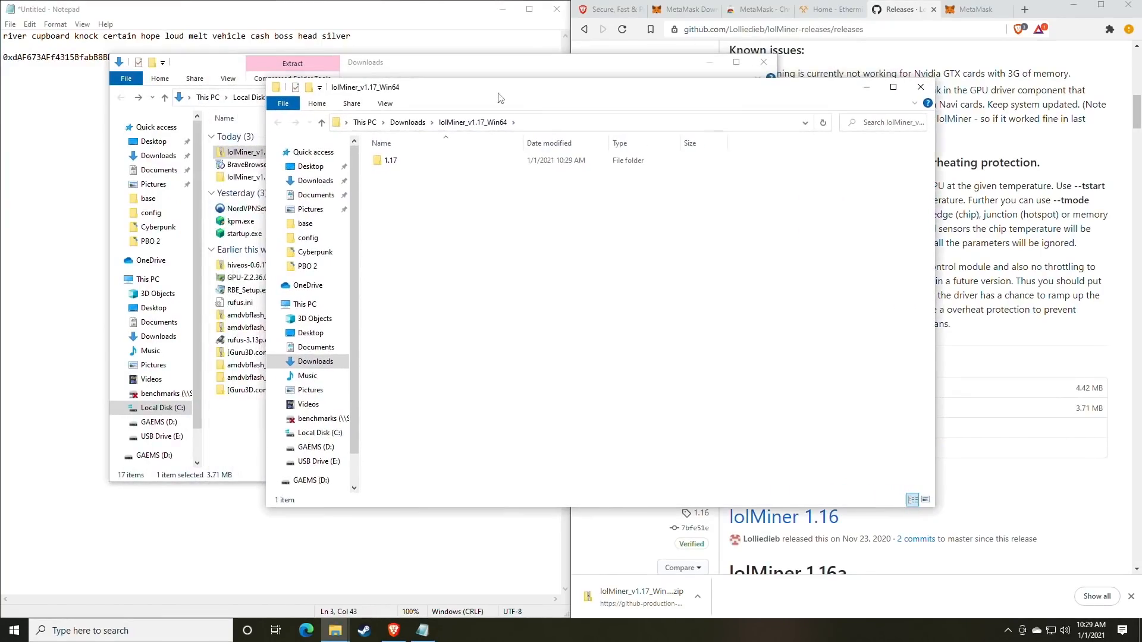
{"action": "double_click", "coordinate": [396, 161]}
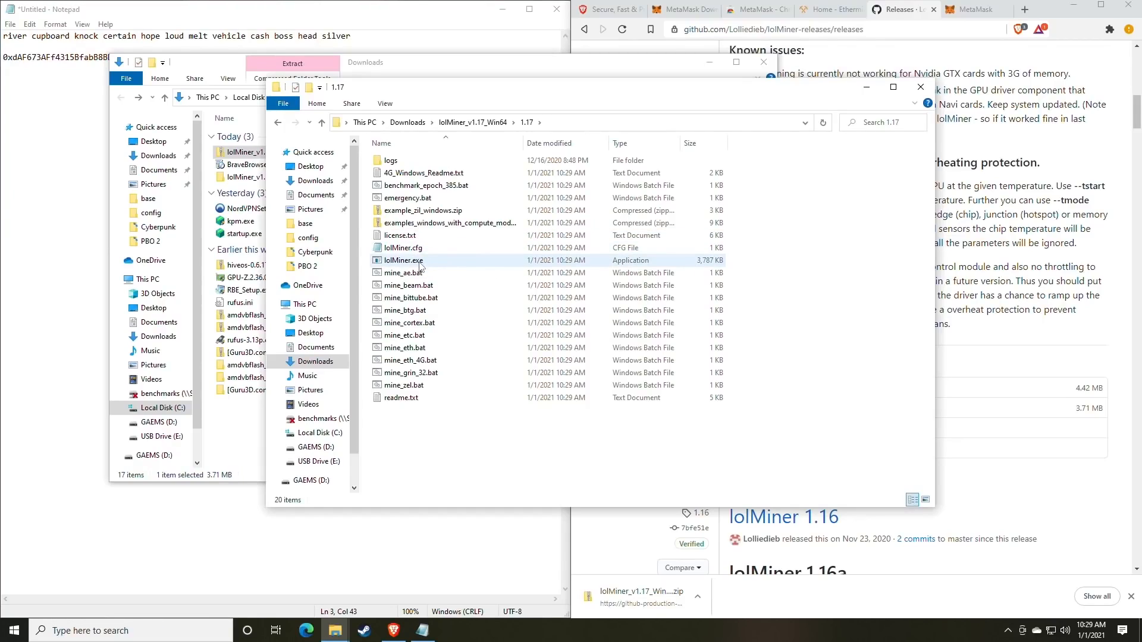
- Enable "Hide extensions for known file types" in File Explorer Options and dismiss the Kaspersky notice
{"action": "left_click", "coordinate": [178, 630]}
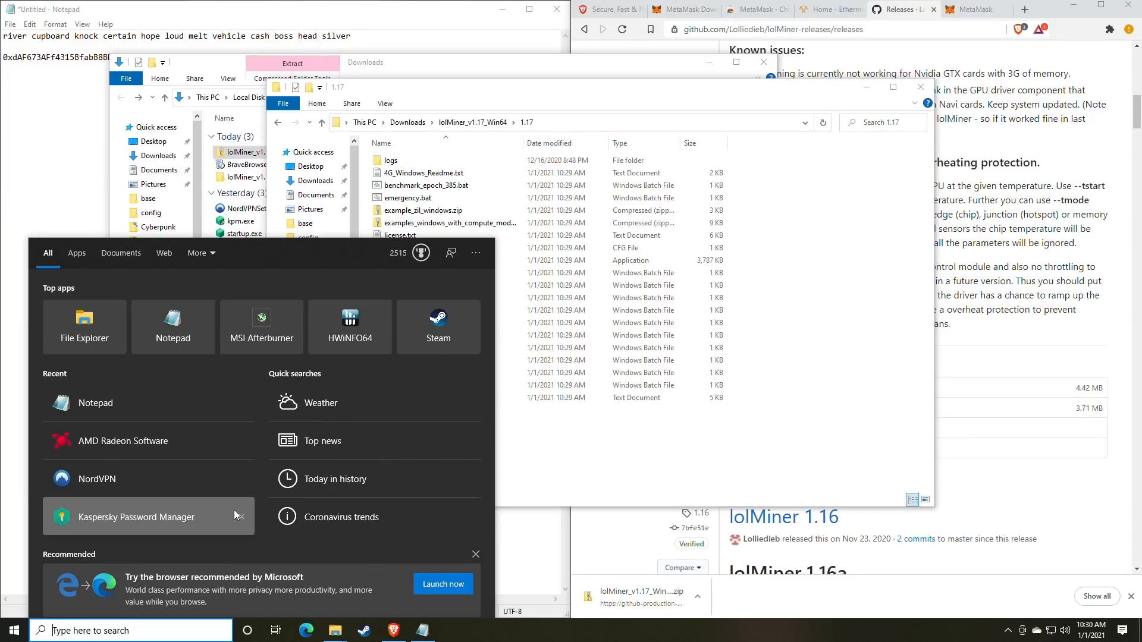
{"action": "type", "text": "file"}
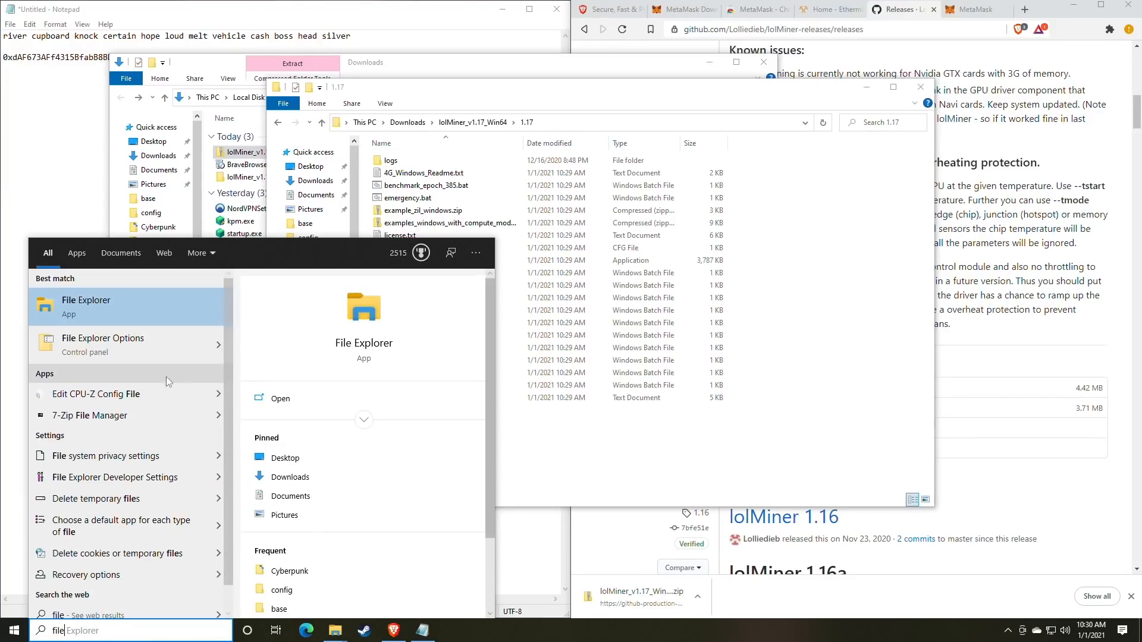
{"action": "left_click", "coordinate": [141, 350]}
{"action": "left_click_drag", "start_coordinate": [204, 119], "coordinate": [545, 116]}
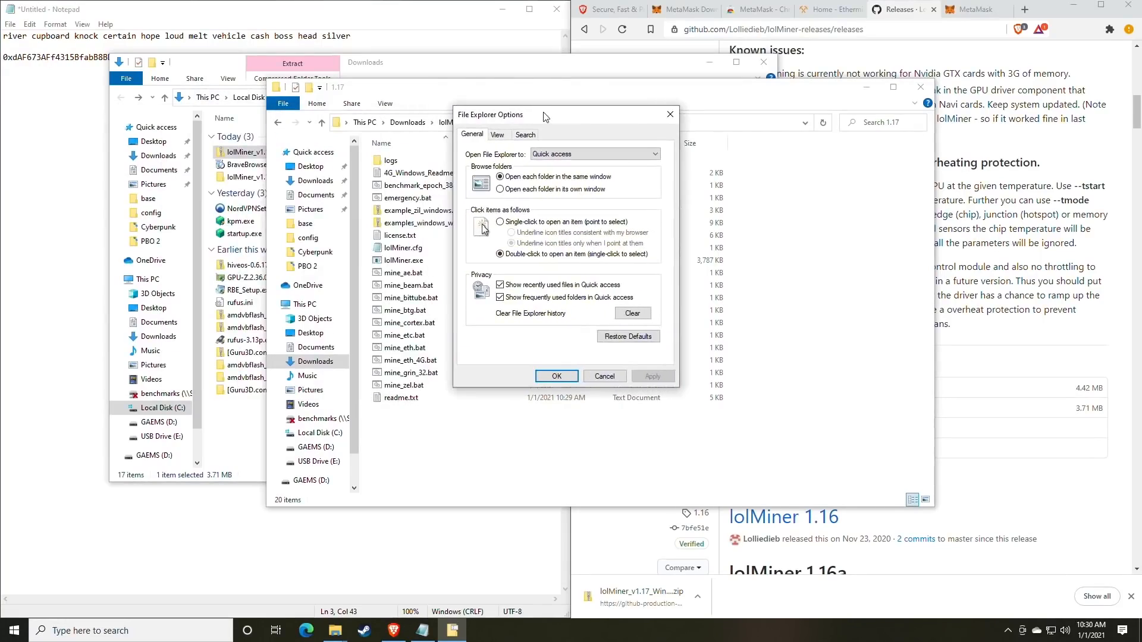
{"action": "left_click", "coordinate": [499, 135]}
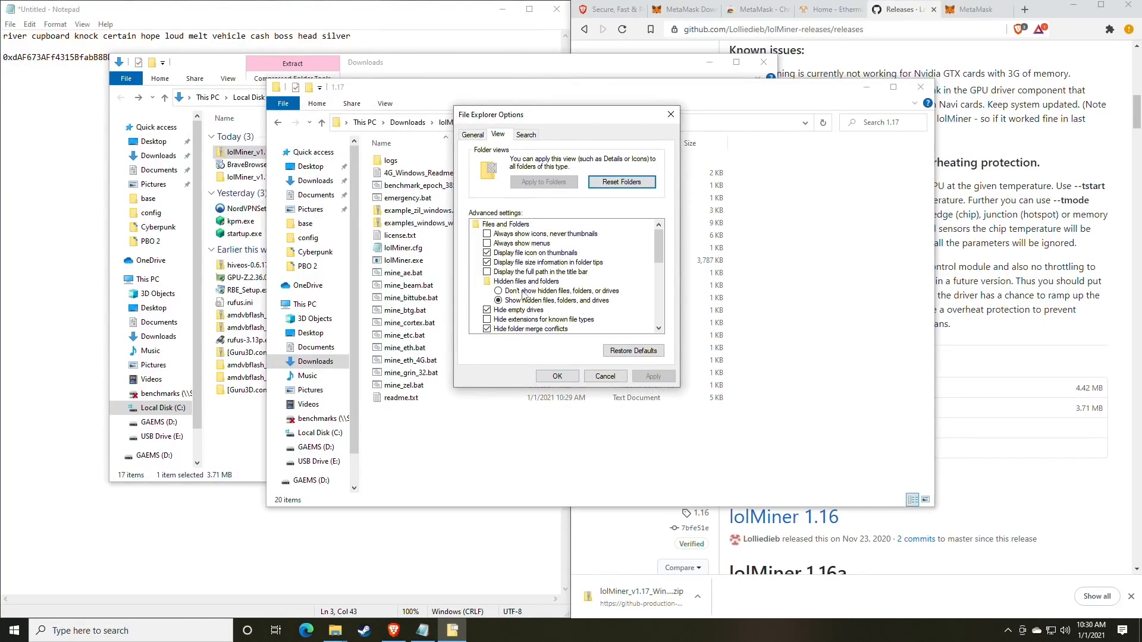
{"action": "scroll", "coordinate": [531, 292], "scroll_direction": "down", "scroll_amount": 1}
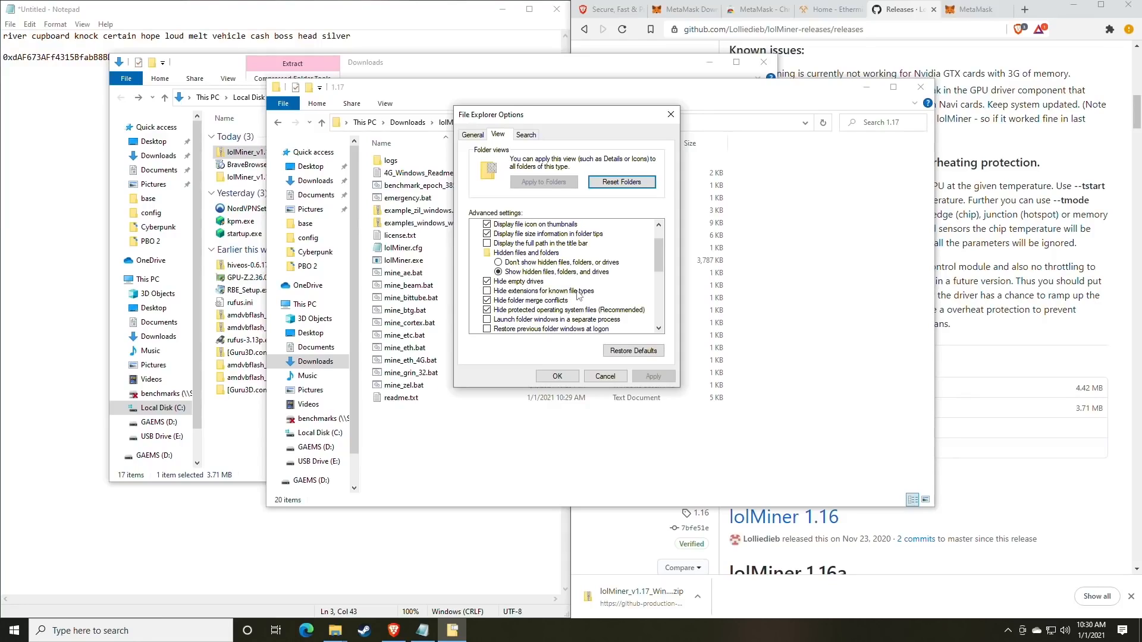
{"action": "left_click", "coordinate": [492, 292]}
{"action": "left_click", "coordinate": [653, 376]}
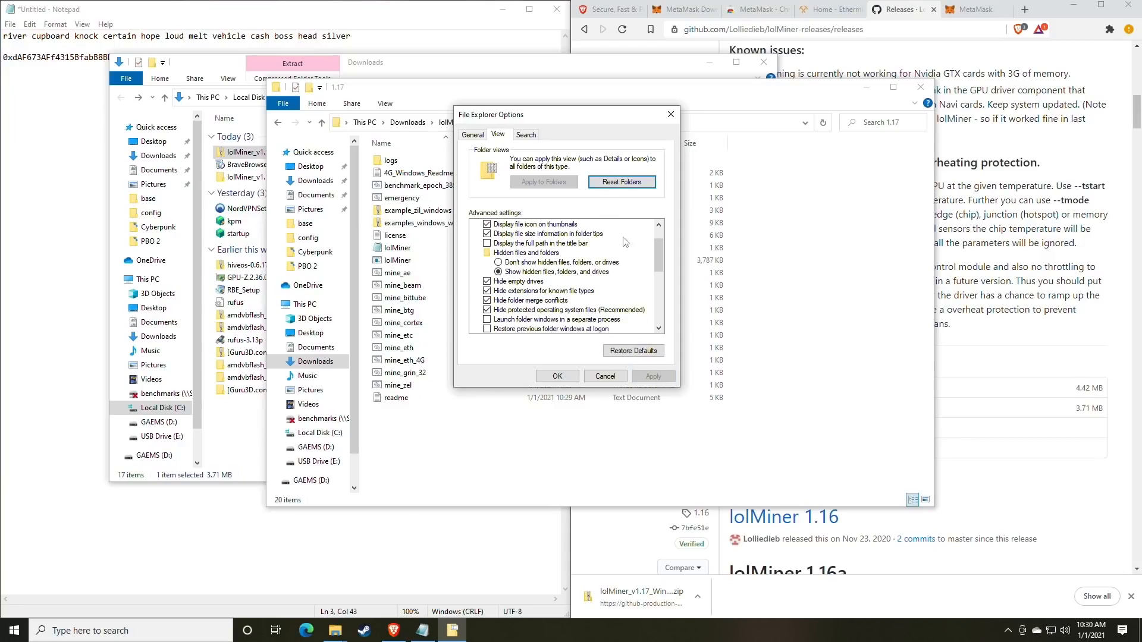
{"action": "left_click_drag", "start_coordinate": [548, 115], "coordinate": [768, 123]}
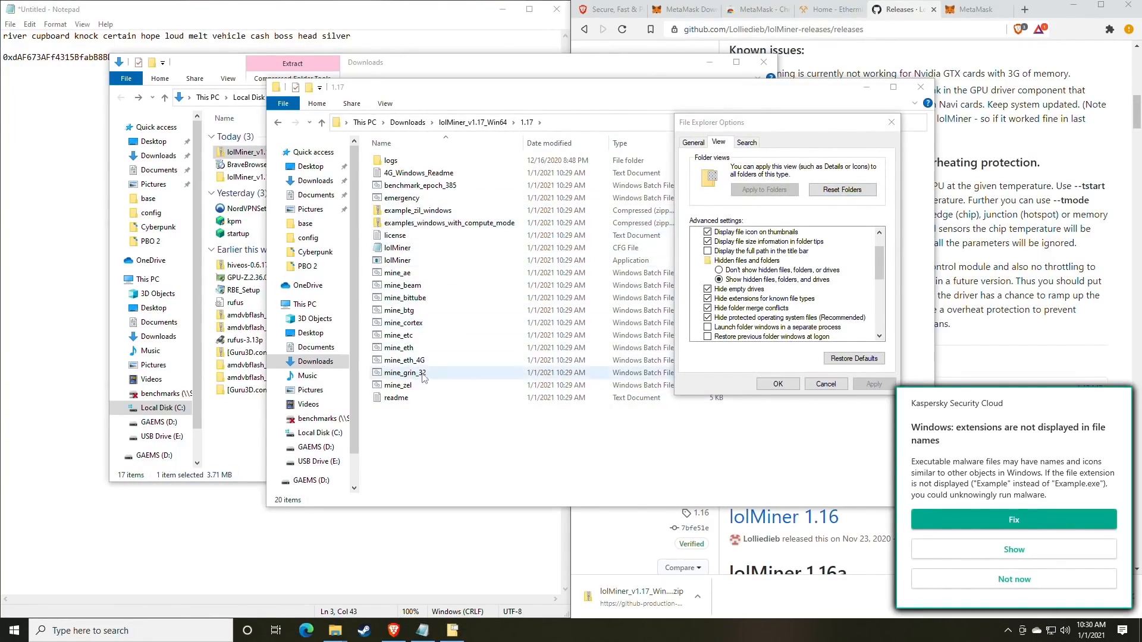
{"action": "left_click", "coordinate": [1020, 586]}
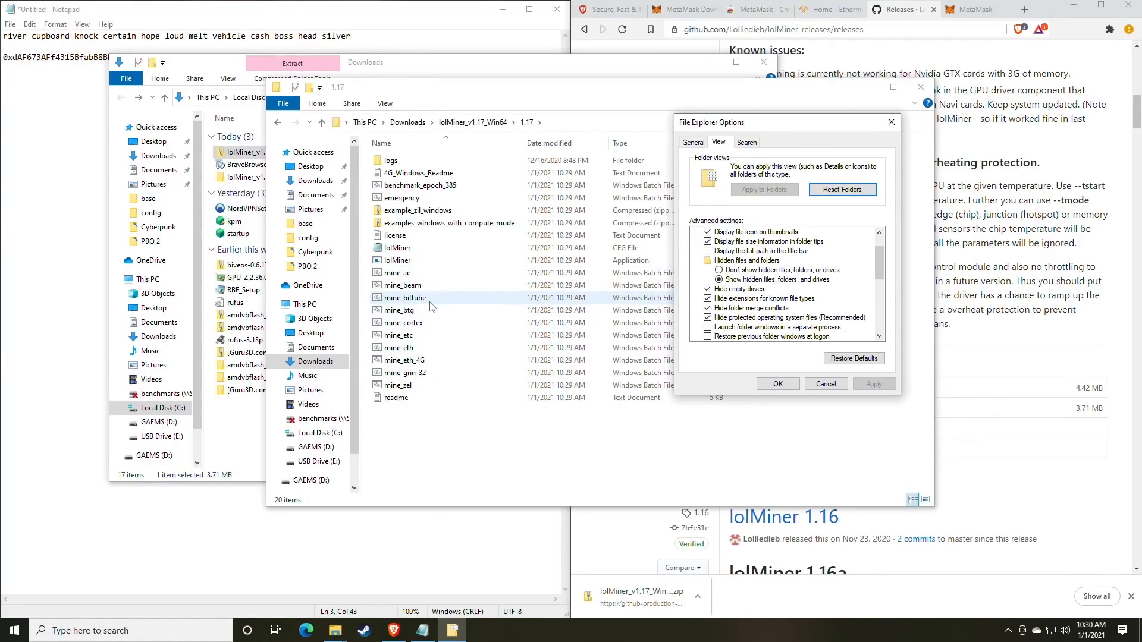
- Disable "Hide extensions for known file types", apply the change and return to the files in the 1.17 folder
{"action": "left_click", "coordinate": [709, 299]}
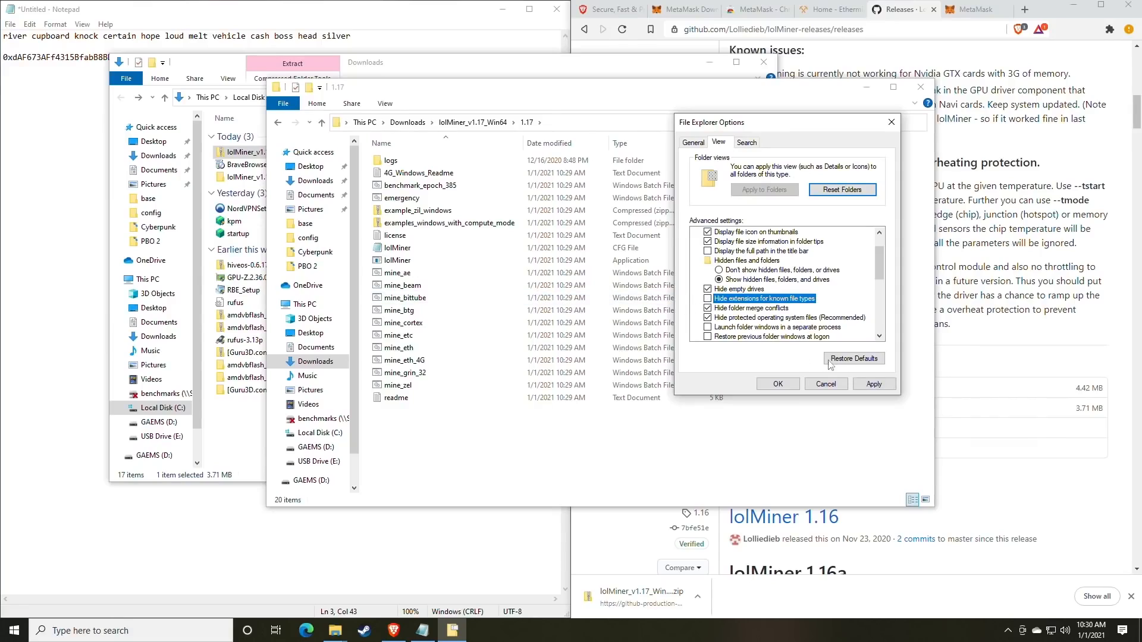
{"action": "left_click", "coordinate": [874, 384]}
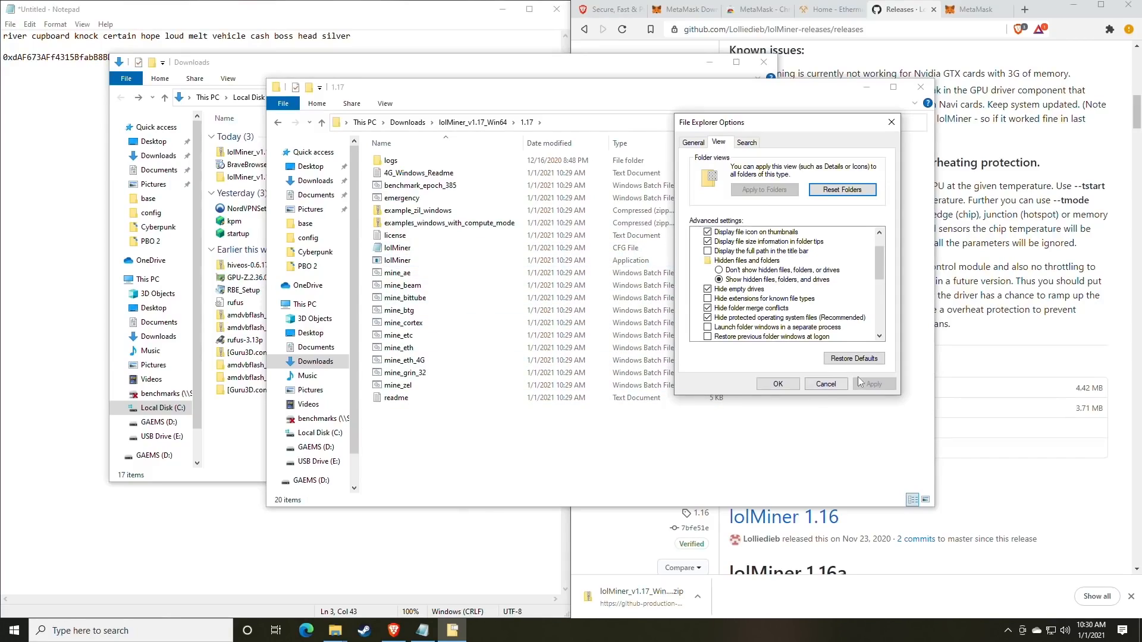
{"action": "left_click", "coordinate": [778, 384]}
{"action": "left_click", "coordinate": [416, 298]}
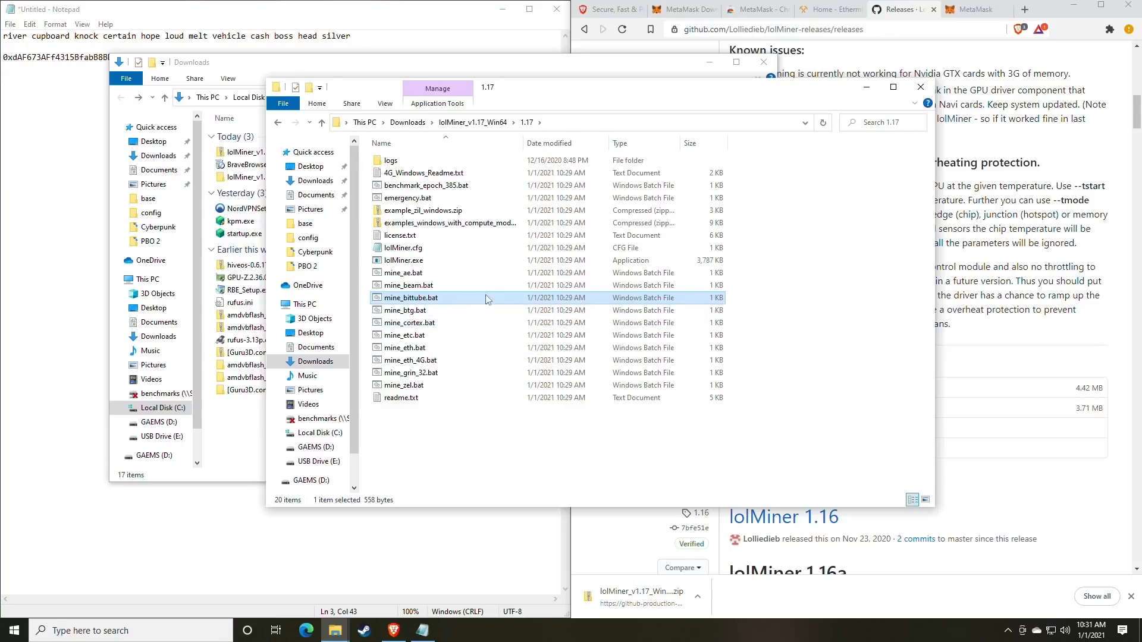
{"action": "left_click_drag", "start_coordinate": [556, 96], "coordinate": [564, 130]}
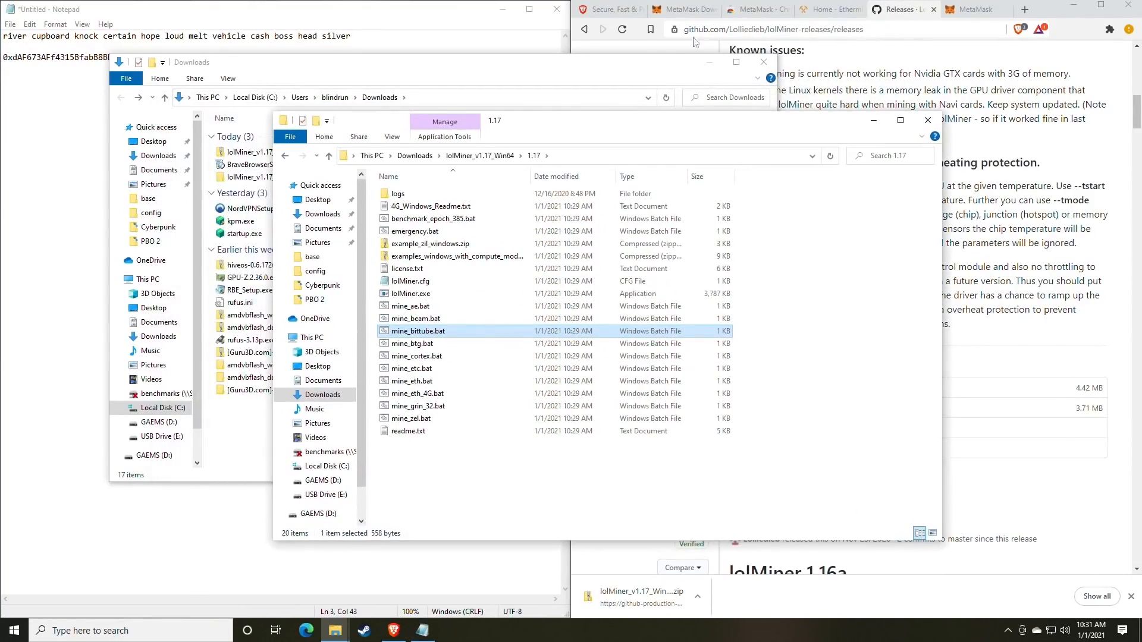
- Switch to the ethermine.org page in the browser and open its Start Mining connection guide
{"action": "left_click", "coordinate": [826, 10]}
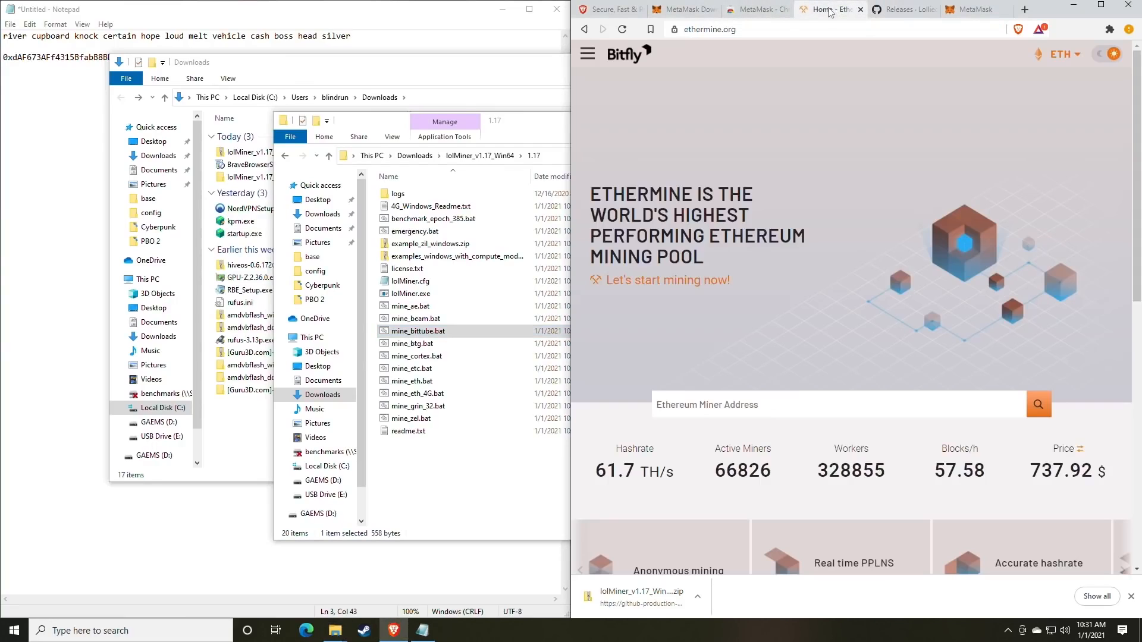
{"action": "left_click", "coordinate": [399, 25]}
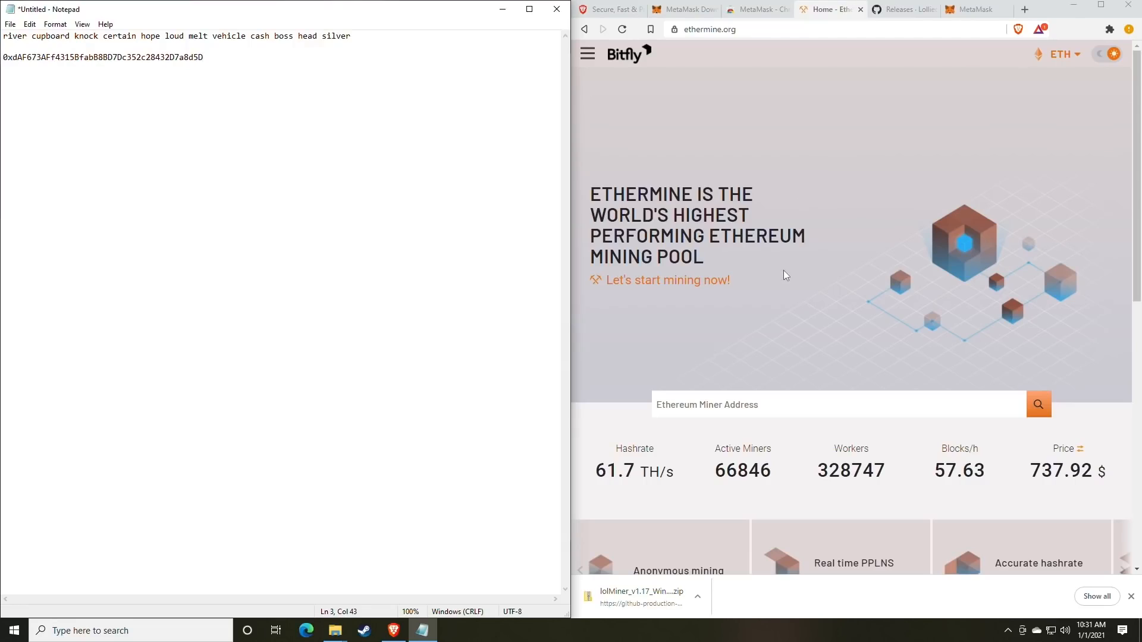
{"action": "scroll", "coordinate": [784, 270], "scroll_direction": "down", "scroll_amount": 1}
{"action": "scroll", "coordinate": [784, 271], "scroll_direction": "up", "scroll_amount": 1}
{"action": "left_click", "coordinate": [587, 55]}
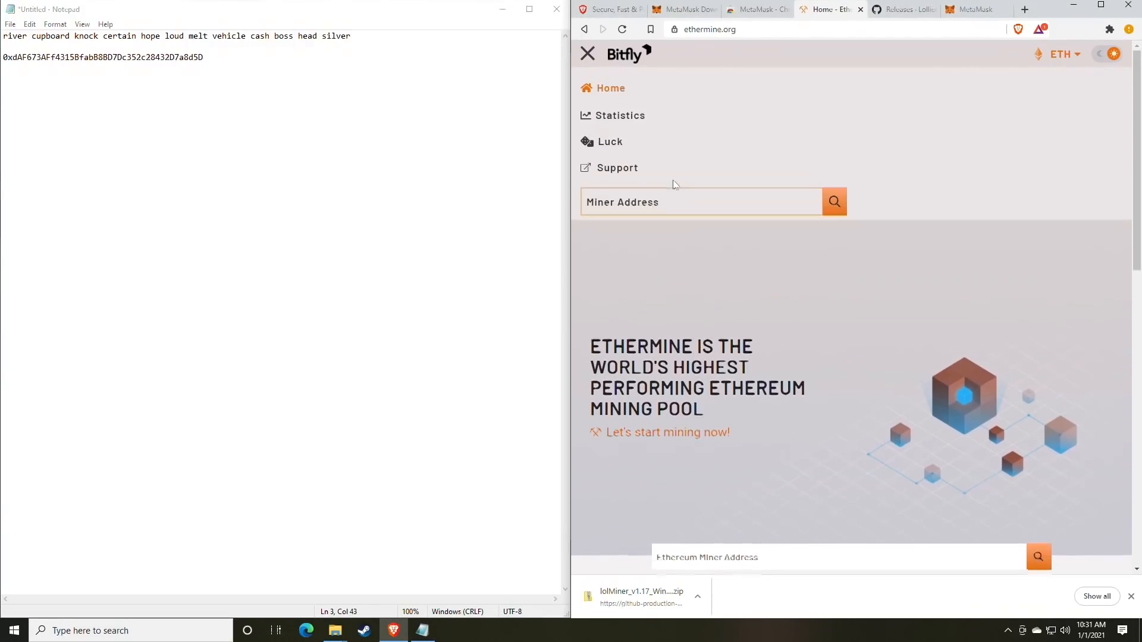
{"action": "left_click", "coordinate": [588, 55]}
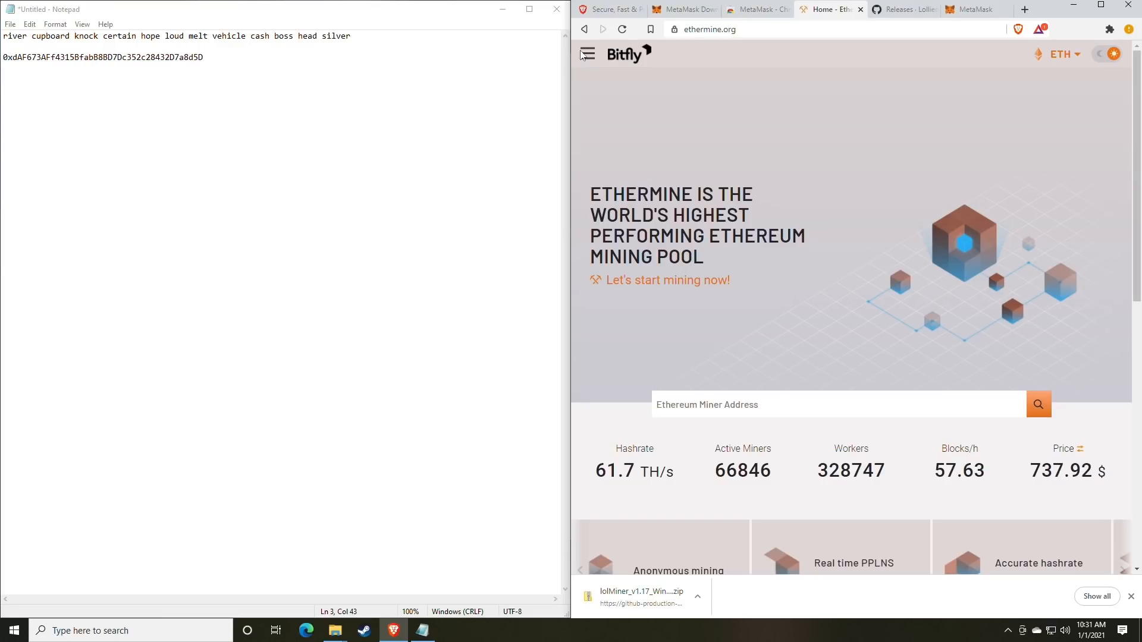
{"action": "left_click", "coordinate": [589, 57]}
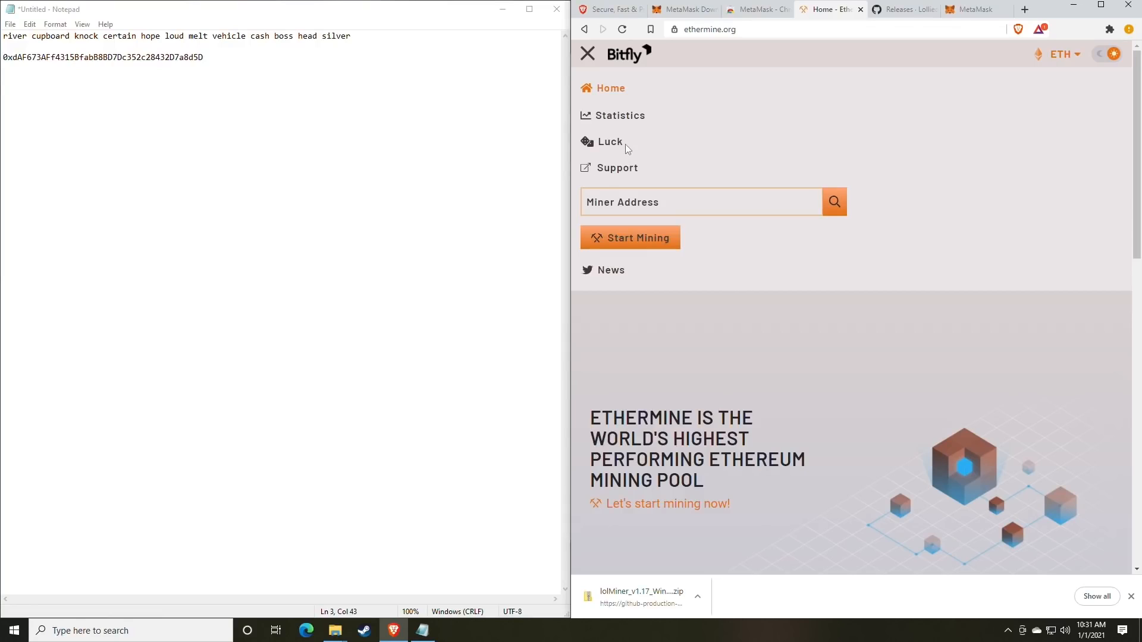
{"action": "left_click", "coordinate": [762, 266]}
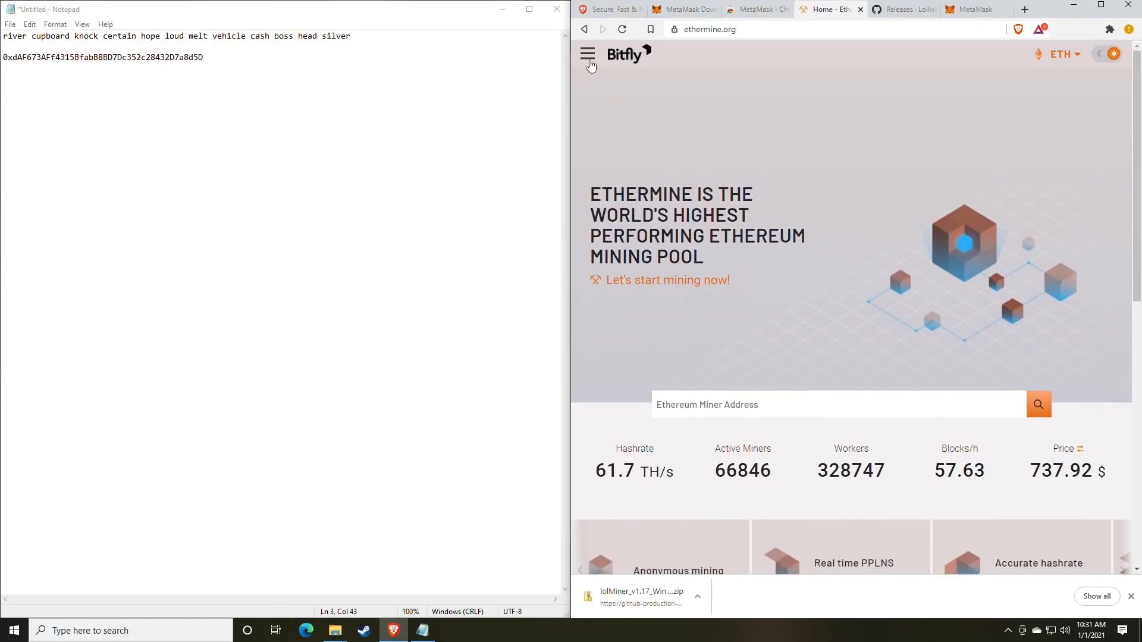
{"action": "left_click", "coordinate": [588, 57]}
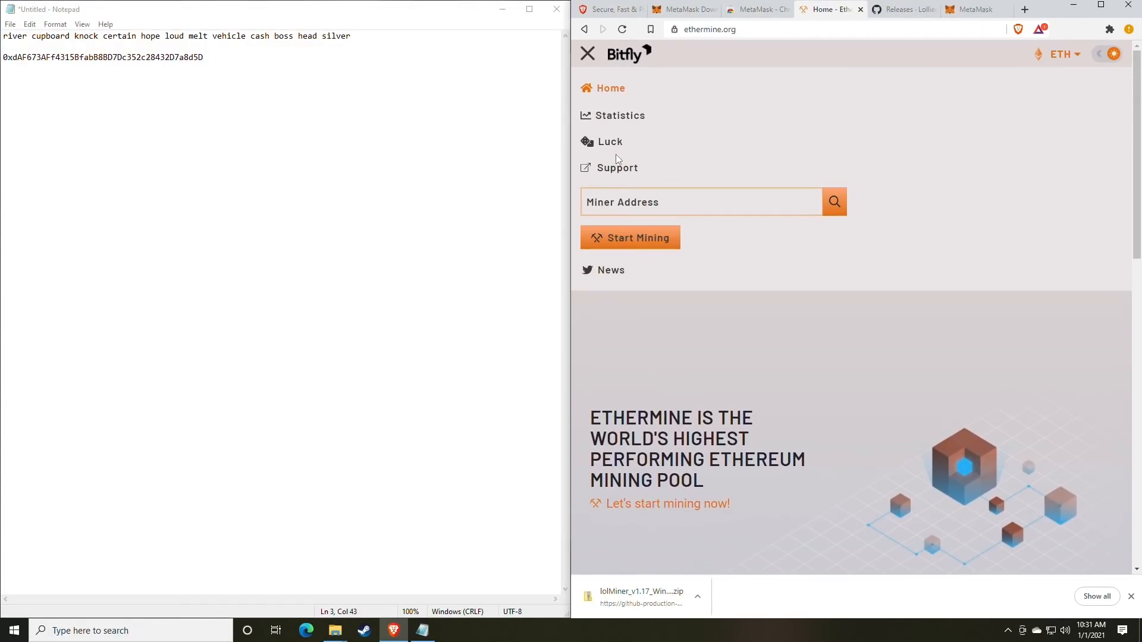
{"action": "left_click", "coordinate": [629, 241]}
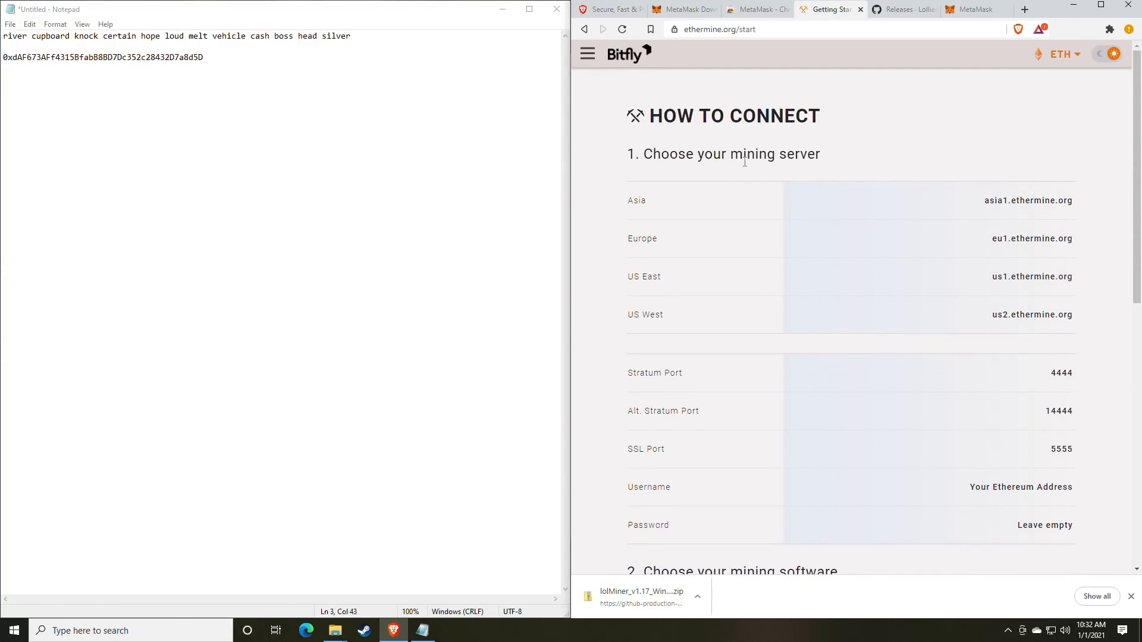
- Examine the regional mining server addresses, port numbers and login fields in Ethermine's How to Connect guide
{"action": "double_click", "coordinate": [636, 201]}
{"action": "left_click_drag", "start_coordinate": [638, 285], "coordinate": [690, 283]}
{"action": "left_click_drag", "start_coordinate": [639, 320], "coordinate": [693, 326]}
{"action": "left_click", "coordinate": [729, 309]}
{"action": "scroll", "coordinate": [741, 301], "scroll_direction": "down", "scroll_amount": 3}
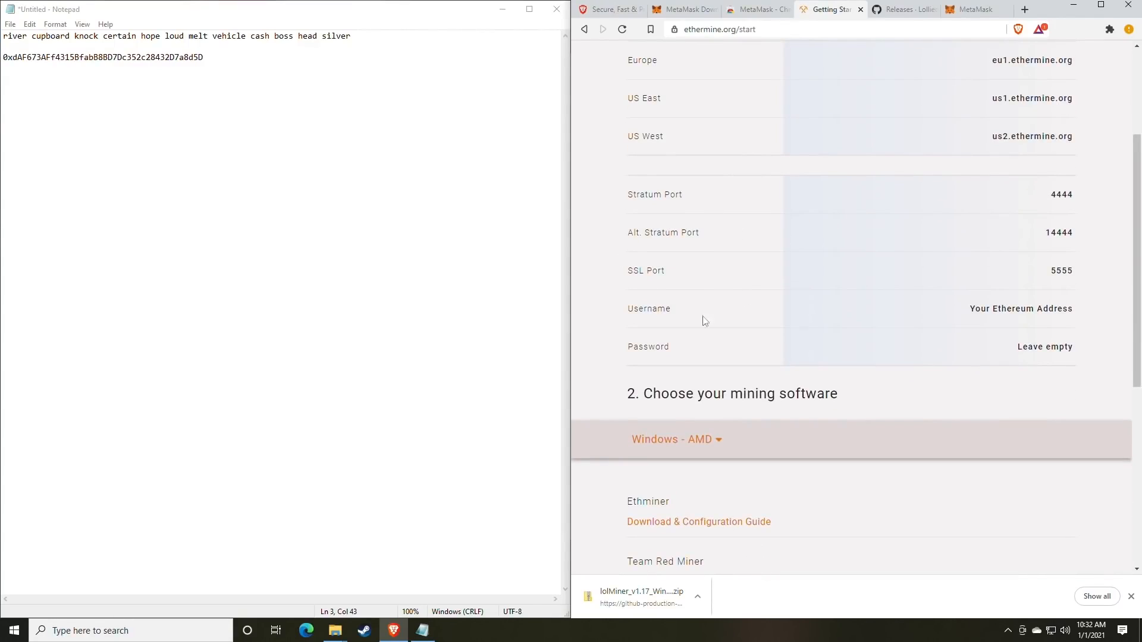
{"action": "left_click_drag", "start_coordinate": [1077, 269], "coordinate": [1080, 238]}
{"action": "left_click", "coordinate": [1032, 278]}
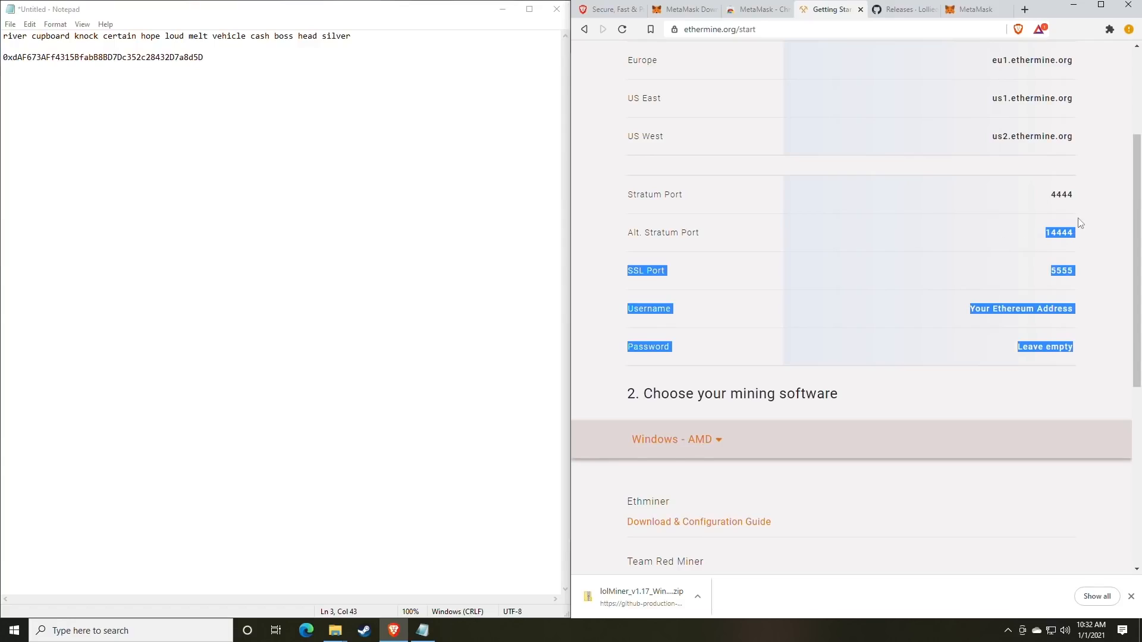
{"action": "left_click", "coordinate": [1081, 193]}
{"action": "left_click_drag", "start_coordinate": [1074, 192], "coordinate": [1030, 192]}
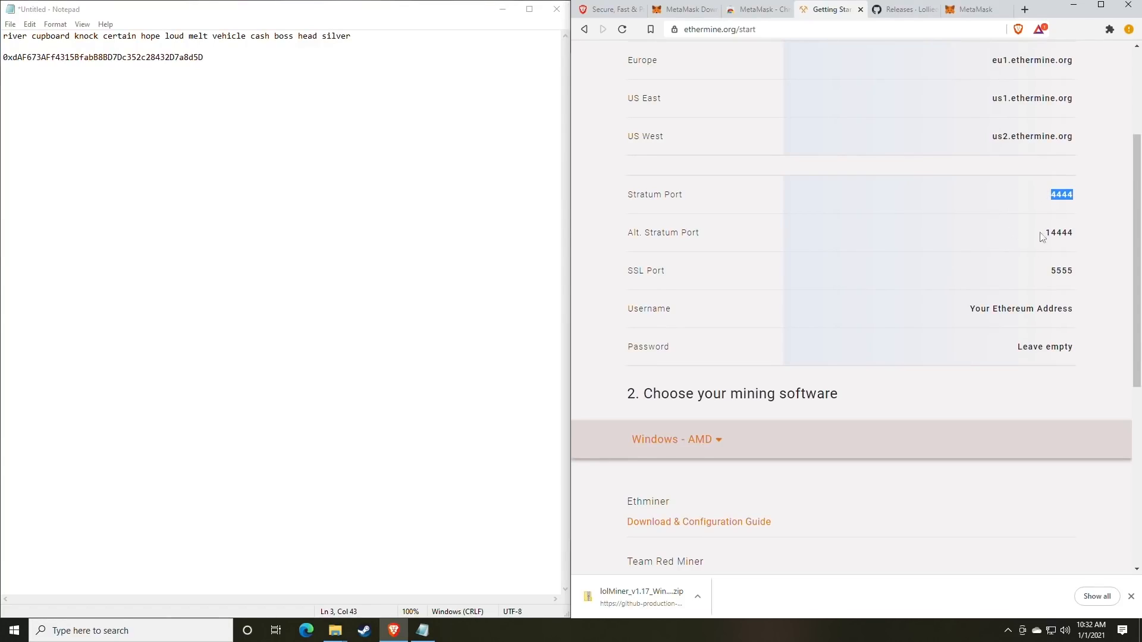
{"action": "left_click", "coordinate": [909, 288]}
- Bring the extracted 1.17 folder window back to the front and reposition it over the browser
{"action": "mouse_move", "coordinate": [335, 630]}
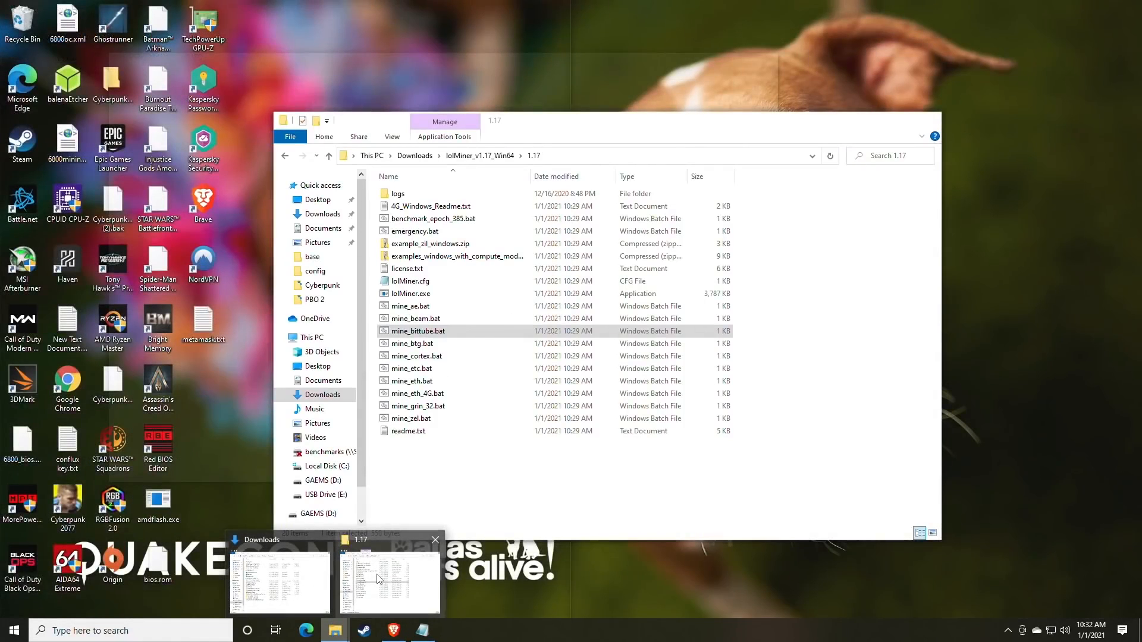
{"action": "left_click", "coordinate": [378, 579]}
{"action": "left_click_drag", "start_coordinate": [542, 122], "coordinate": [655, 67]}
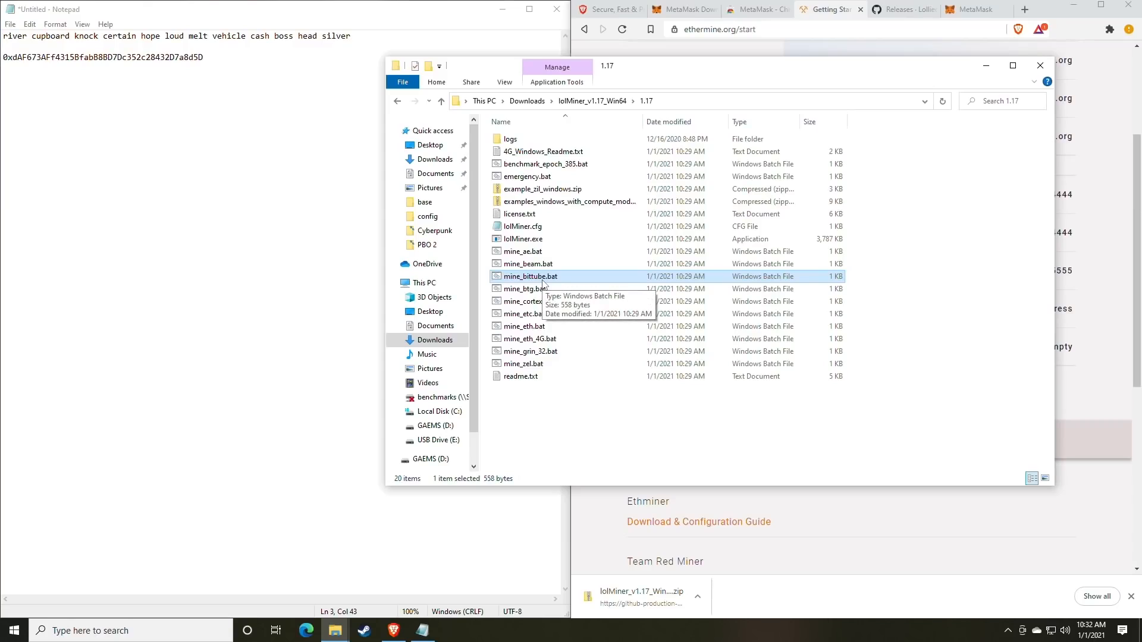
- Open mine_eth.bat from the 1.17 folder in Notepad for editing, allow it past SmartScreen, and move its window off the browser
{"action": "left_click", "coordinate": [546, 327]}
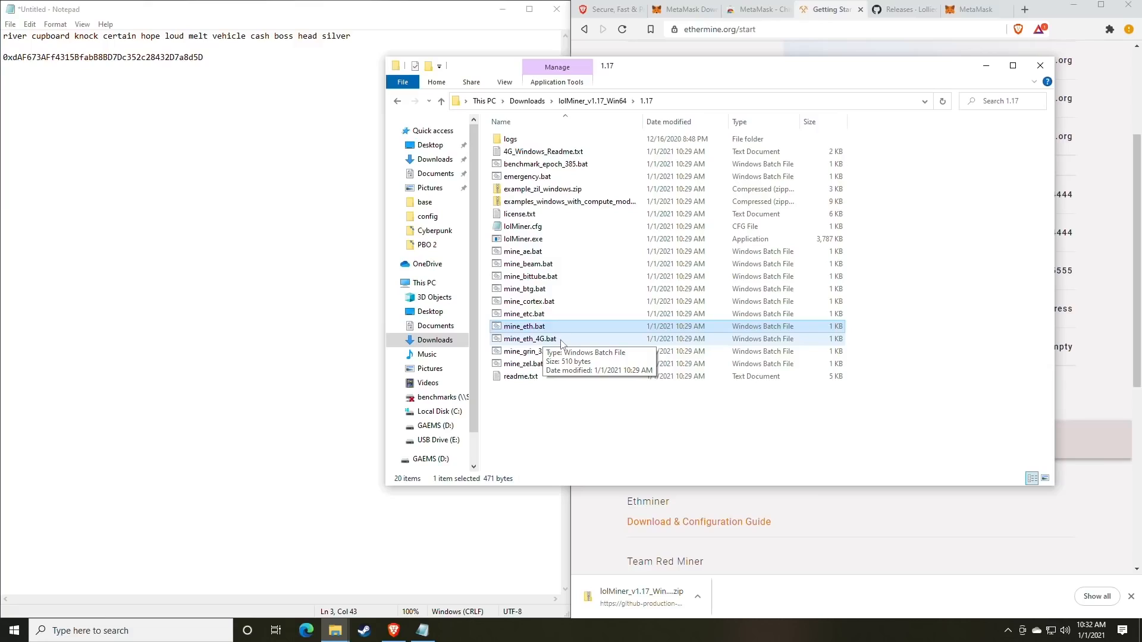
{"action": "left_click", "coordinate": [531, 342]}
{"action": "left_click", "coordinate": [530, 329]}
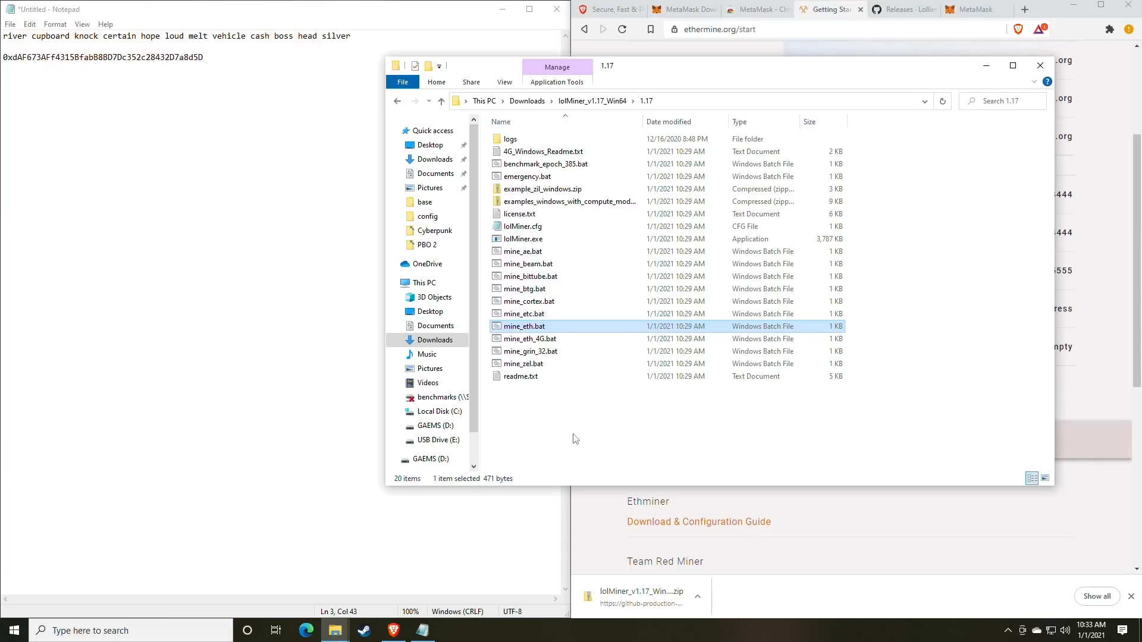
{"action": "right_click", "coordinate": [528, 332]}
{"action": "left_click", "coordinate": [521, 344]}
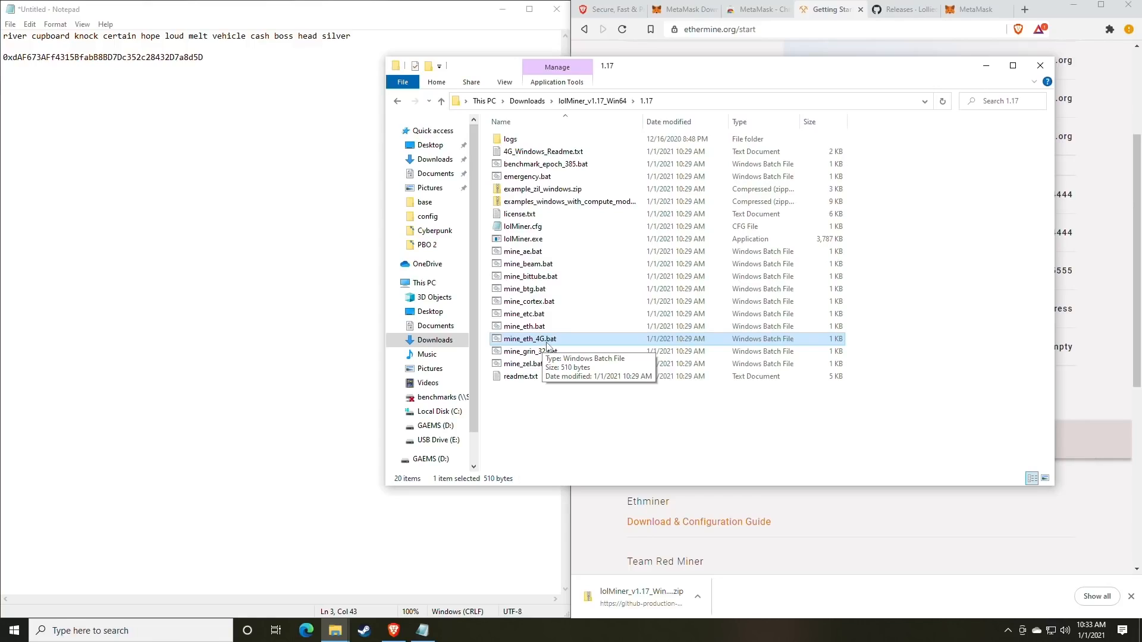
{"action": "left_click", "coordinate": [519, 328]}
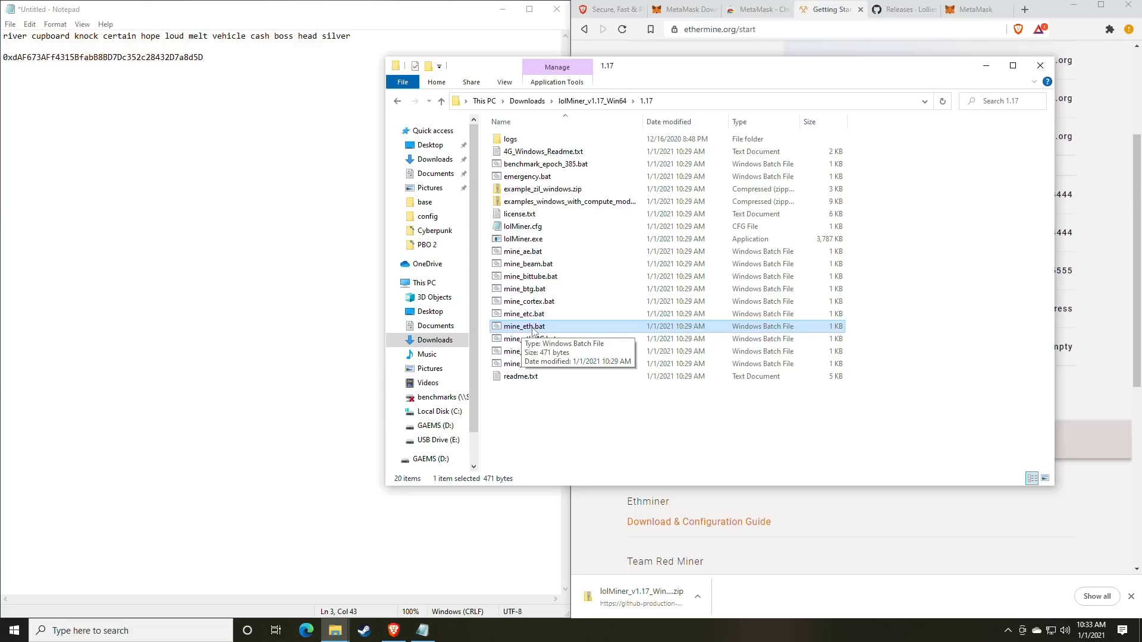
{"action": "right_click", "coordinate": [545, 328]}
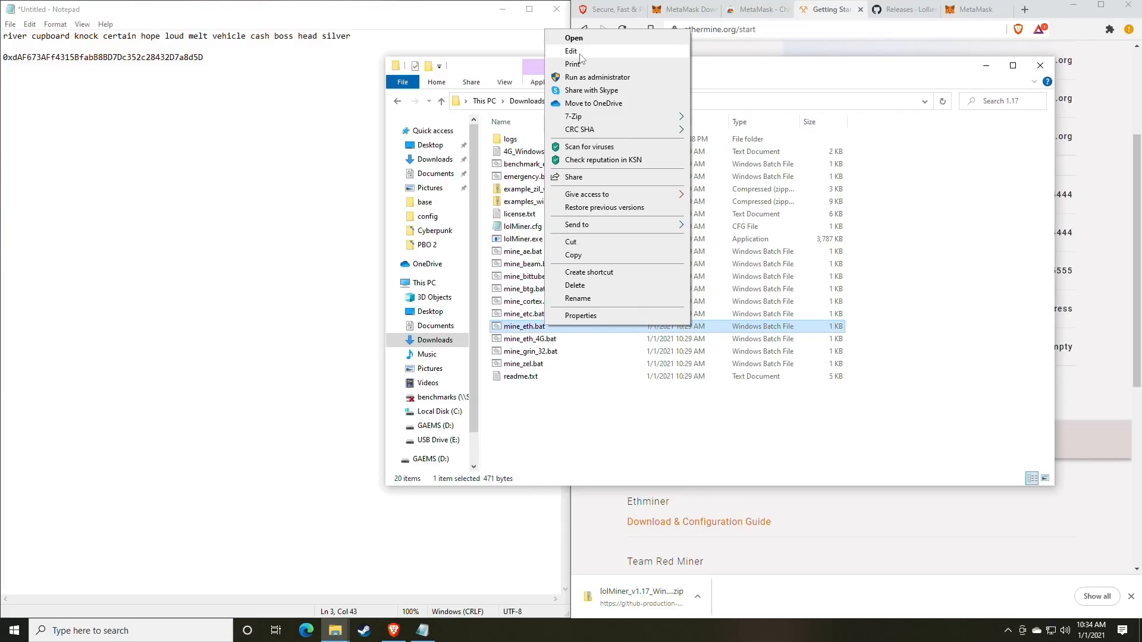
{"action": "left_click", "coordinate": [574, 38]}
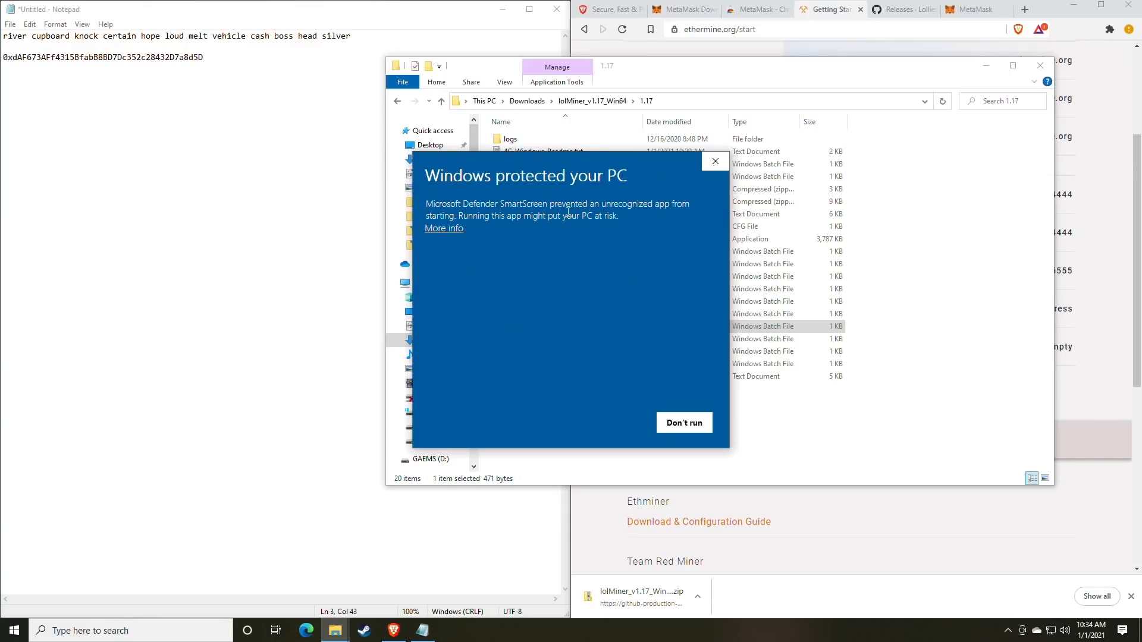
{"action": "left_click", "coordinate": [455, 231]}
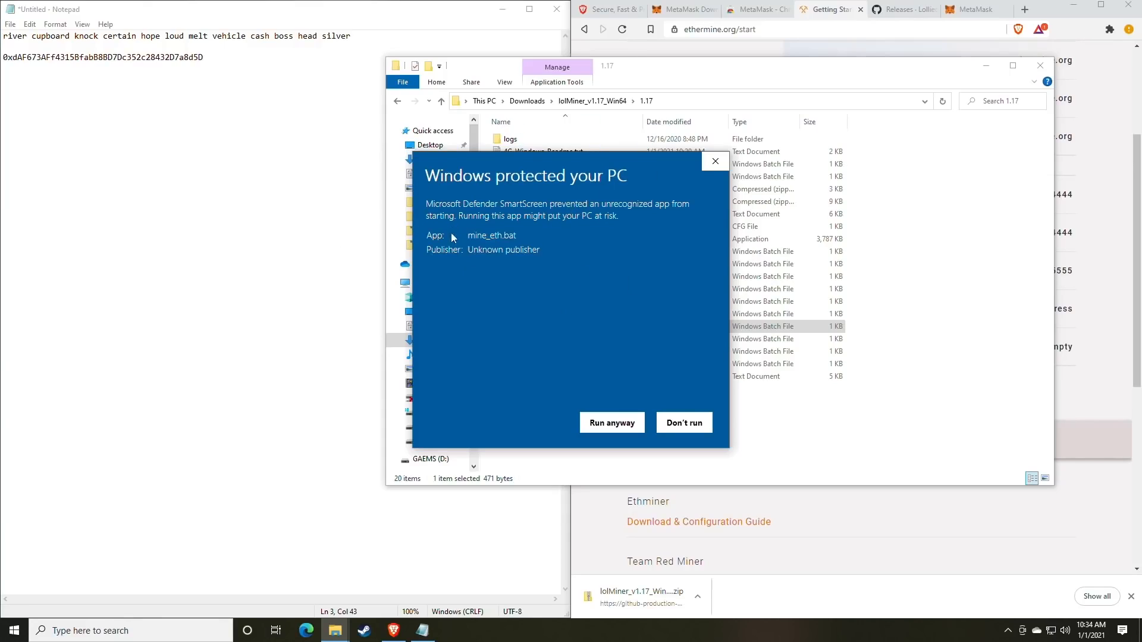
{"action": "left_click", "coordinate": [610, 424]}
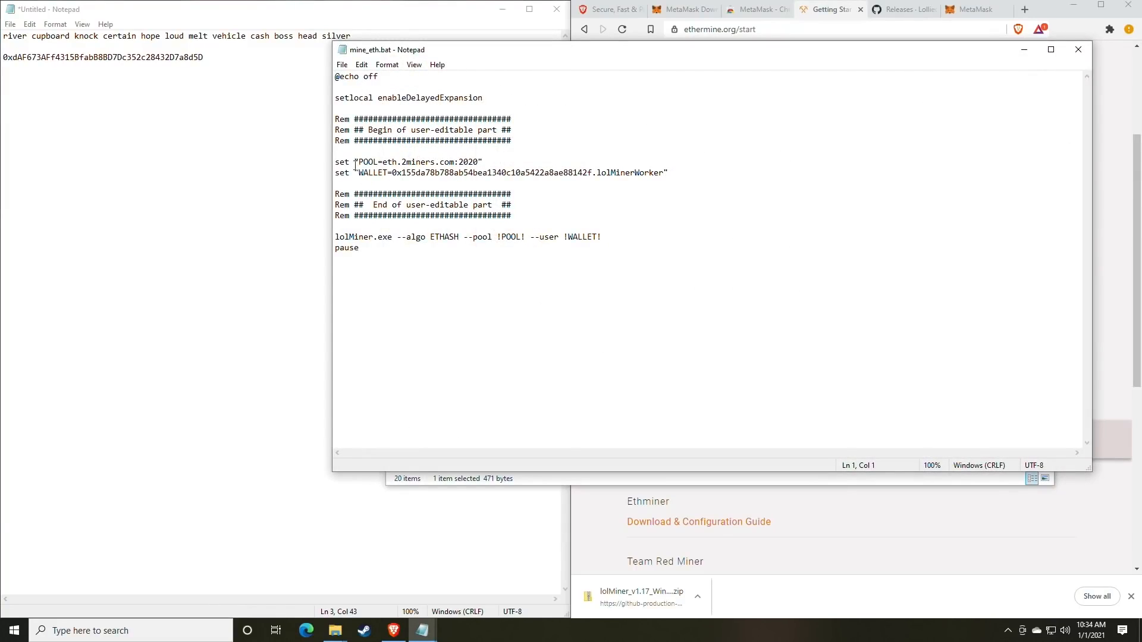
{"action": "left_click_drag", "start_coordinate": [543, 53], "coordinate": [419, 49]}
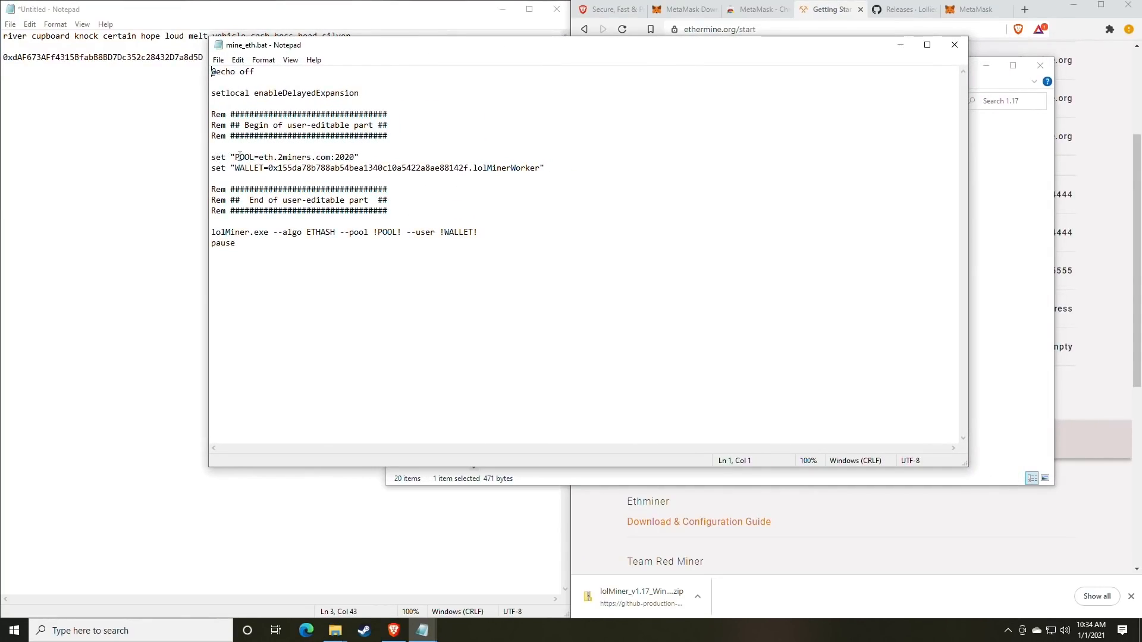
{"action": "left_click_drag", "start_coordinate": [384, 53], "coordinate": [249, 49]}
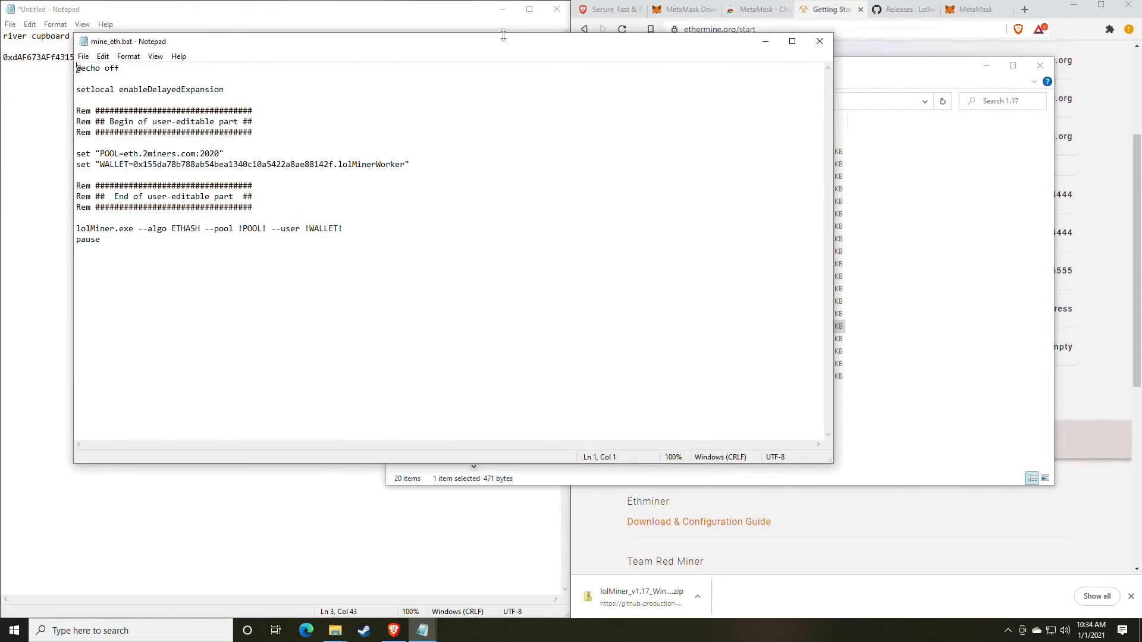
- Replace the pool host in mine_eth.bat with the US East server us1.ethermine.org copied from Ethermine's How to Connect page
{"action": "left_click", "coordinate": [821, 70]}
{"action": "scroll", "coordinate": [795, 239], "scroll_direction": "up", "scroll_amount": 2}
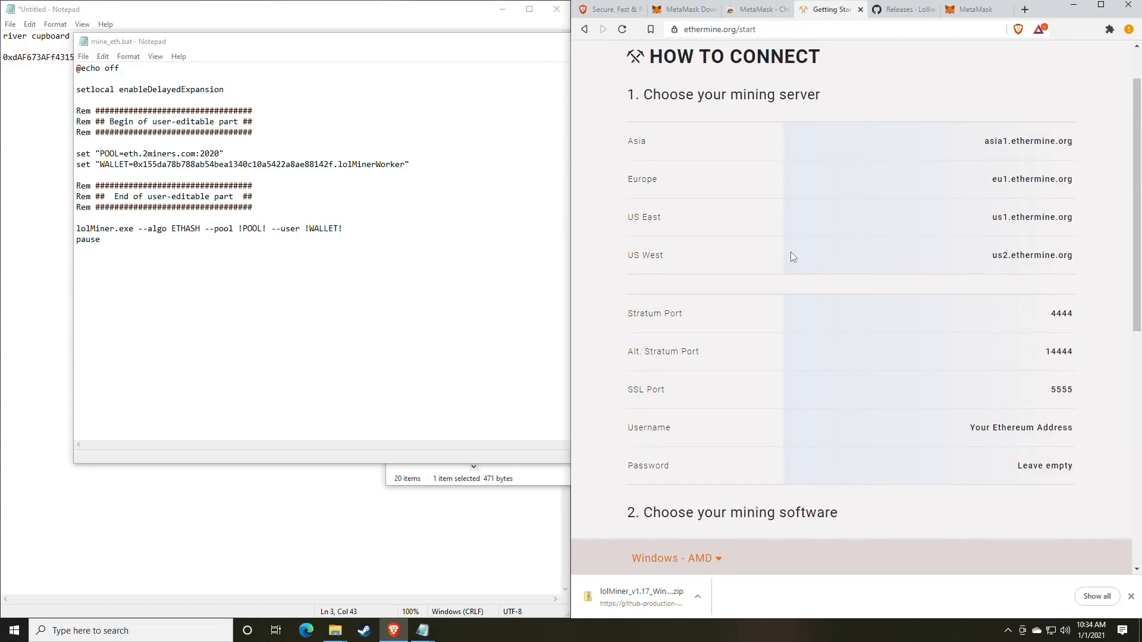
{"action": "scroll", "coordinate": [787, 243], "scroll_direction": "up", "scroll_amount": 1}
{"action": "scroll", "coordinate": [791, 248], "scroll_direction": "down", "scroll_amount": 1}
{"action": "mouse_move", "coordinate": [1073, 220]}
{"action": "left_mouse_down"}
{"action": "mouse_move", "coordinate": [991, 220]}
{"action": "mouse_move", "coordinate": [1068, 215]}
{"action": "left_mouse_up"}
{"action": "key", "text": "ctrl+c"}
{"action": "left_click", "coordinate": [996, 219]}
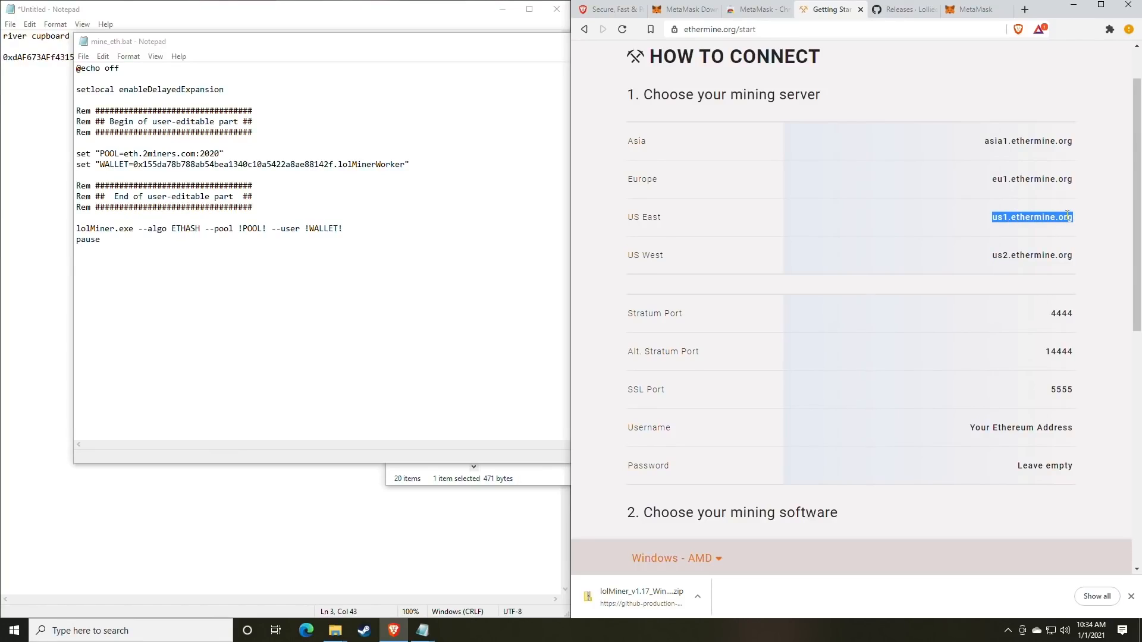
{"action": "left_click", "coordinate": [189, 155]}
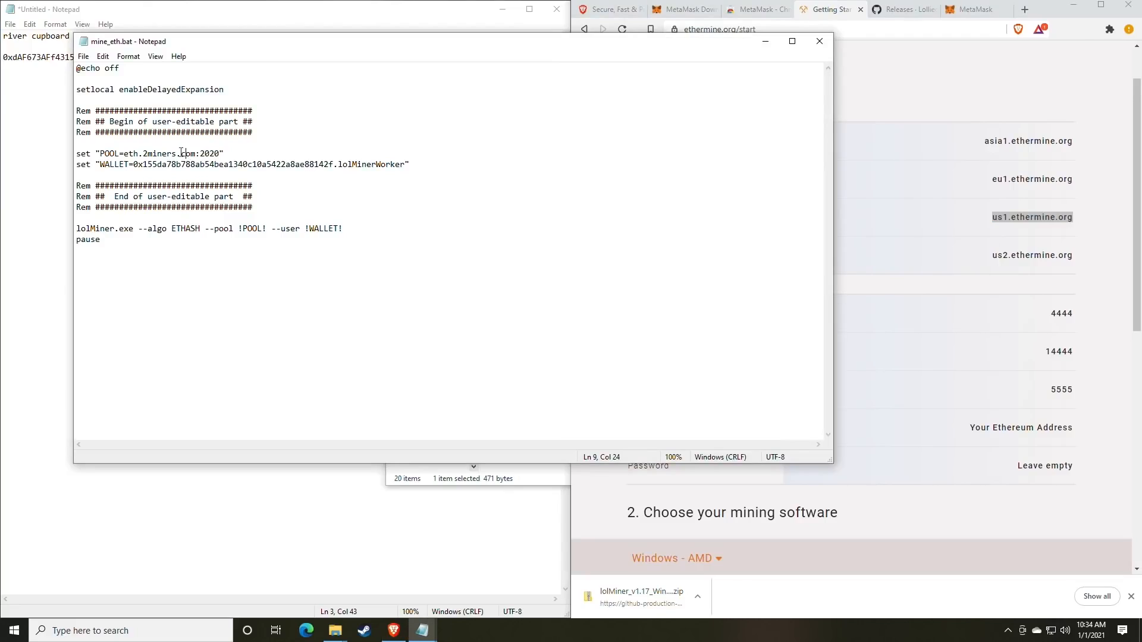
{"action": "left_click_drag", "start_coordinate": [197, 154], "coordinate": [124, 153]}
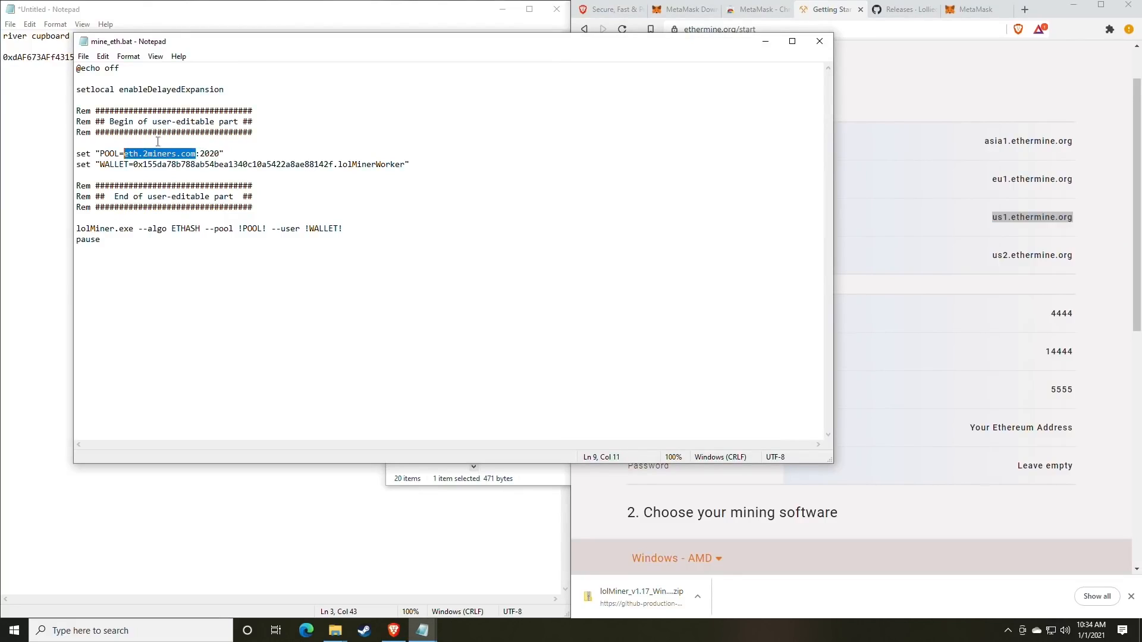
{"action": "key", "text": "ctrl+v"}
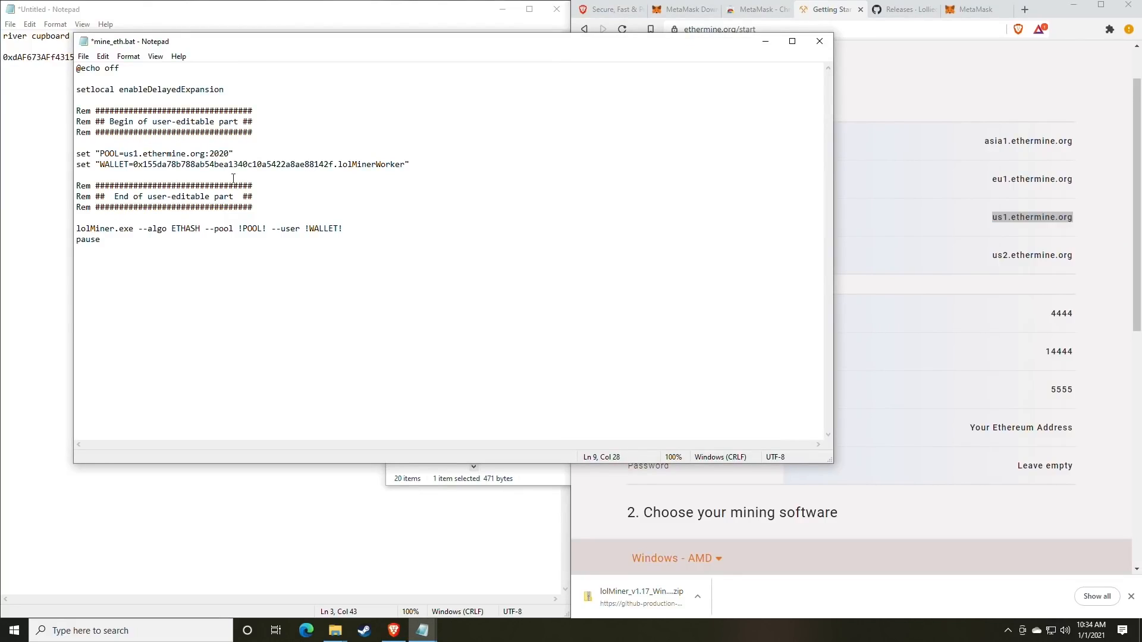
- Replace the port in the POOL line of mine_eth.bat with Ethermine's stratum port 4444
{"action": "left_click", "coordinate": [1036, 358]}
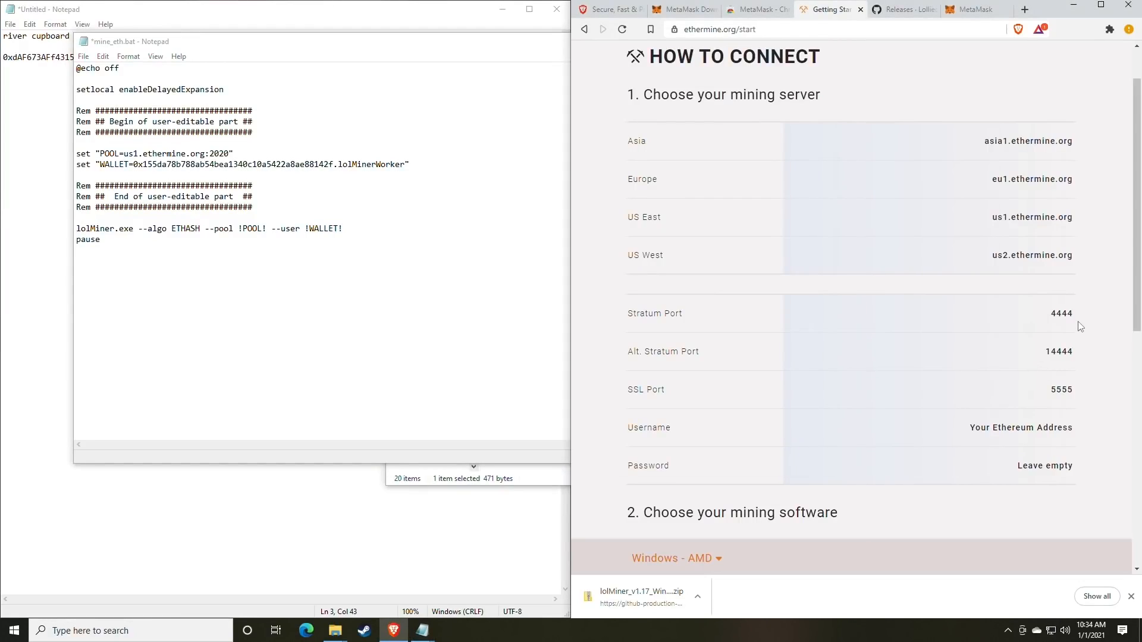
{"action": "mouse_move", "coordinate": [1050, 313]}
{"action": "left_mouse_down"}
{"action": "mouse_move", "coordinate": [1071, 470]}
{"action": "mouse_move", "coordinate": [1071, 315]}
{"action": "left_mouse_up"}
{"action": "key", "text": "ctrl+c"}
{"action": "left_click_drag", "start_coordinate": [229, 154], "coordinate": [210, 152]}
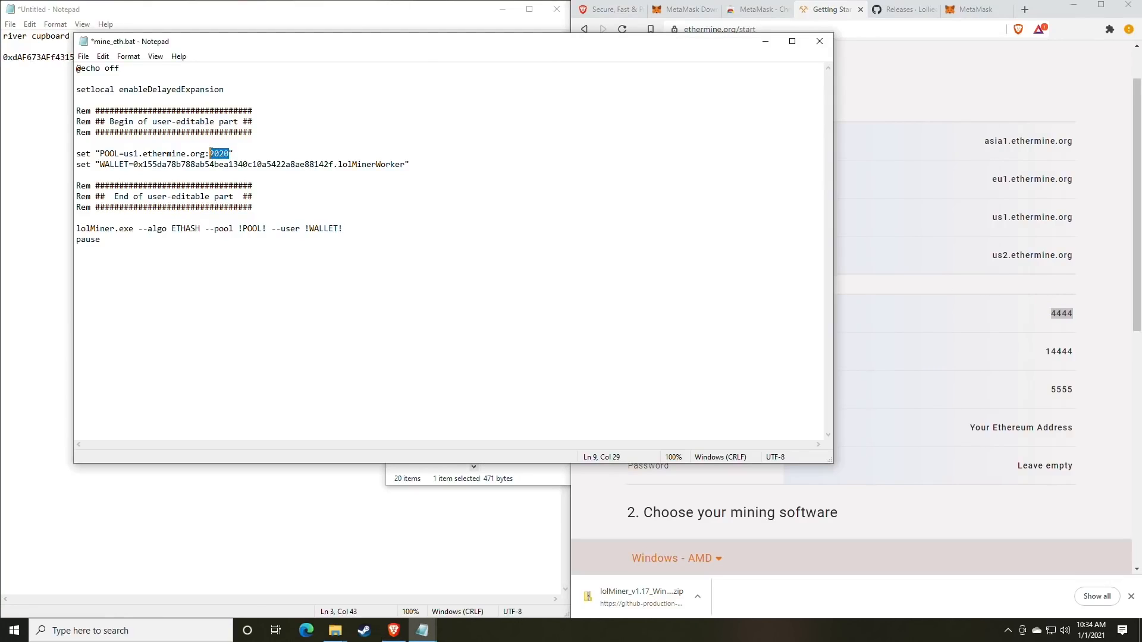
{"action": "key", "text": "ctrl+v"}
{"action": "left_click", "coordinate": [207, 152]}
- Copy the wallet address from the untitled note and paste it over the sample address in the WALLET line, keeping the .lolMinerWorker suffix
{"action": "left_click_drag", "start_coordinate": [238, 51], "coordinate": [592, 62]}
{"action": "left_click", "coordinate": [216, 62]}
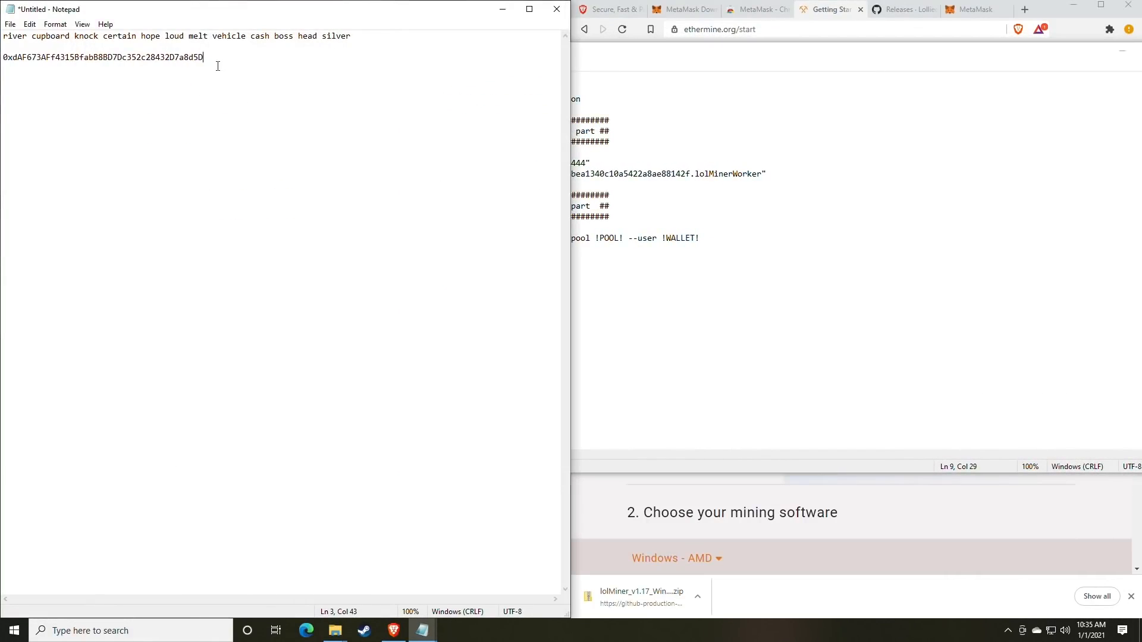
{"action": "left_click_drag", "start_coordinate": [216, 61], "coordinate": [1, 64]}
{"action": "key", "text": "ctrl+c"}
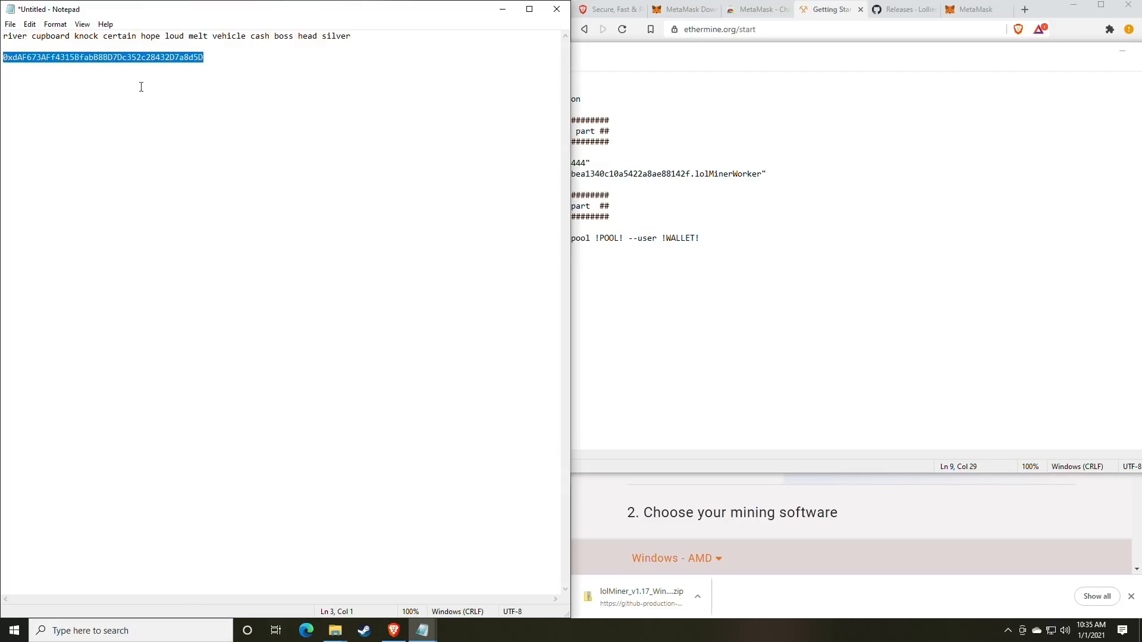
{"action": "left_click", "coordinate": [892, 256]}
{"action": "left_click_drag", "start_coordinate": [691, 174], "coordinate": [491, 174]}
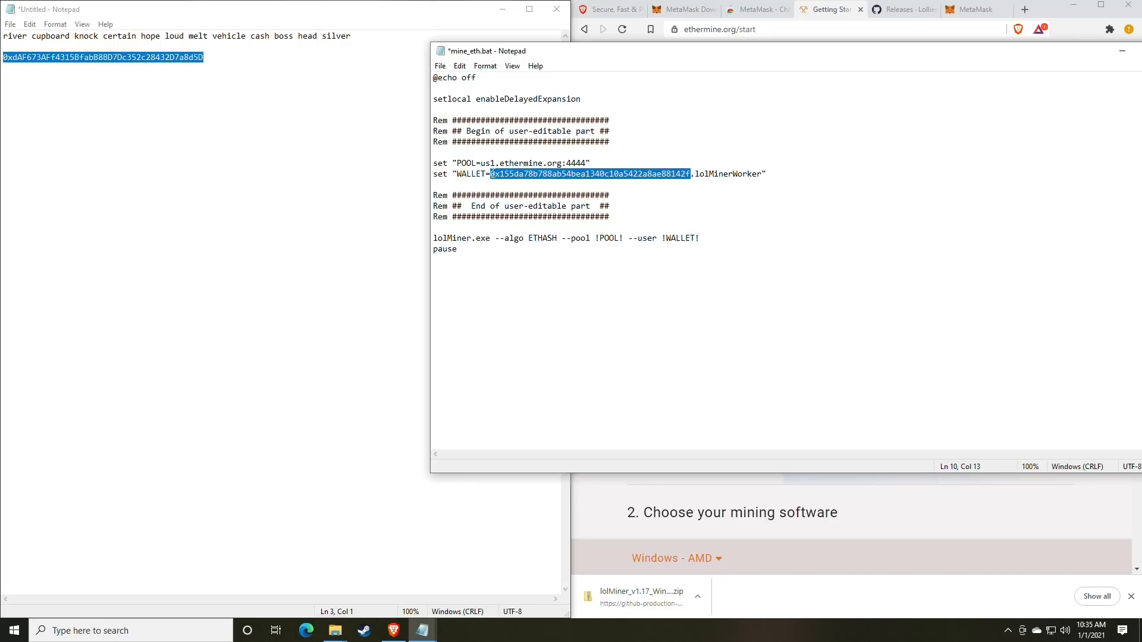
{"action": "key", "text": "ctrl+v"}
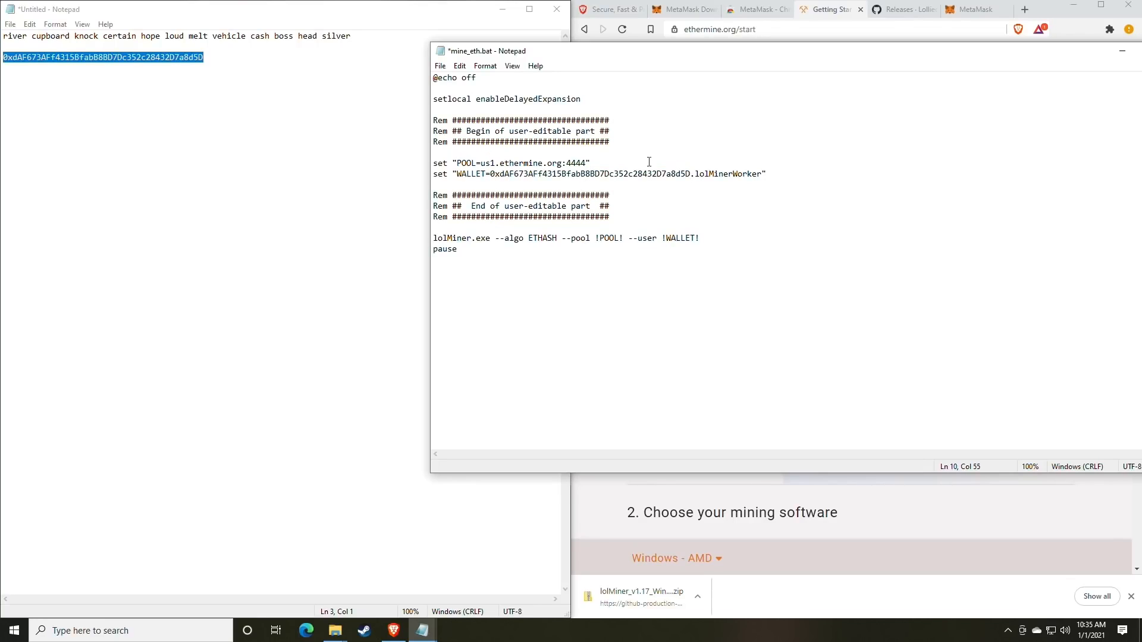
- Save mine_eth.bat, run it from the 1.17 folder, and move the miner's console window clear of the notes
{"action": "left_click", "coordinate": [440, 66]}
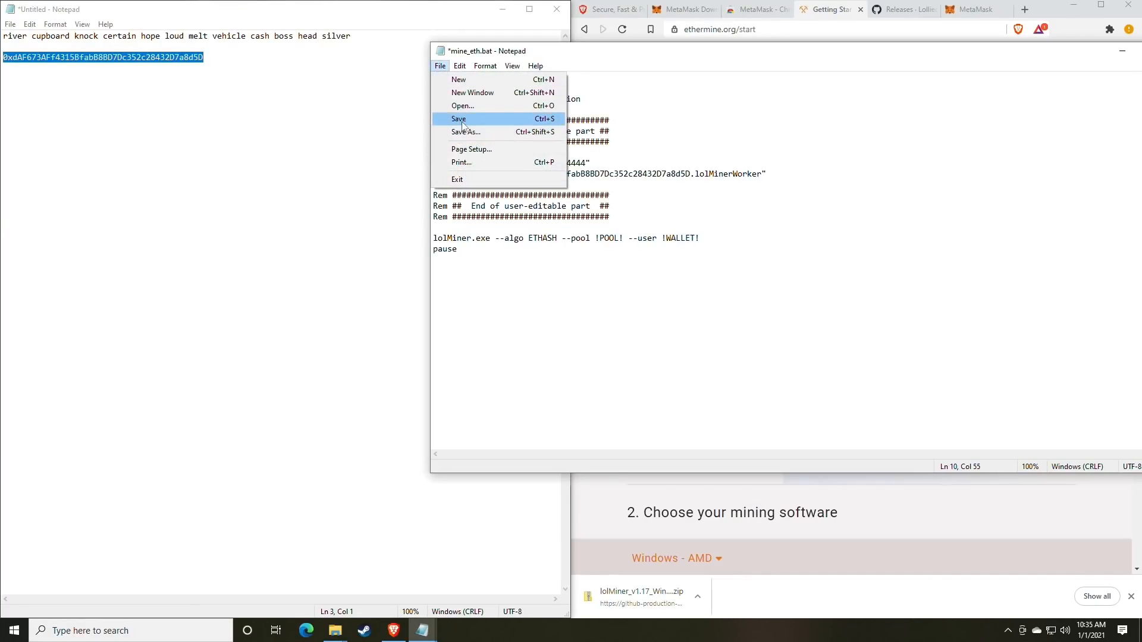
{"action": "left_click", "coordinate": [463, 124]}
{"action": "left_click", "coordinate": [365, 454]}
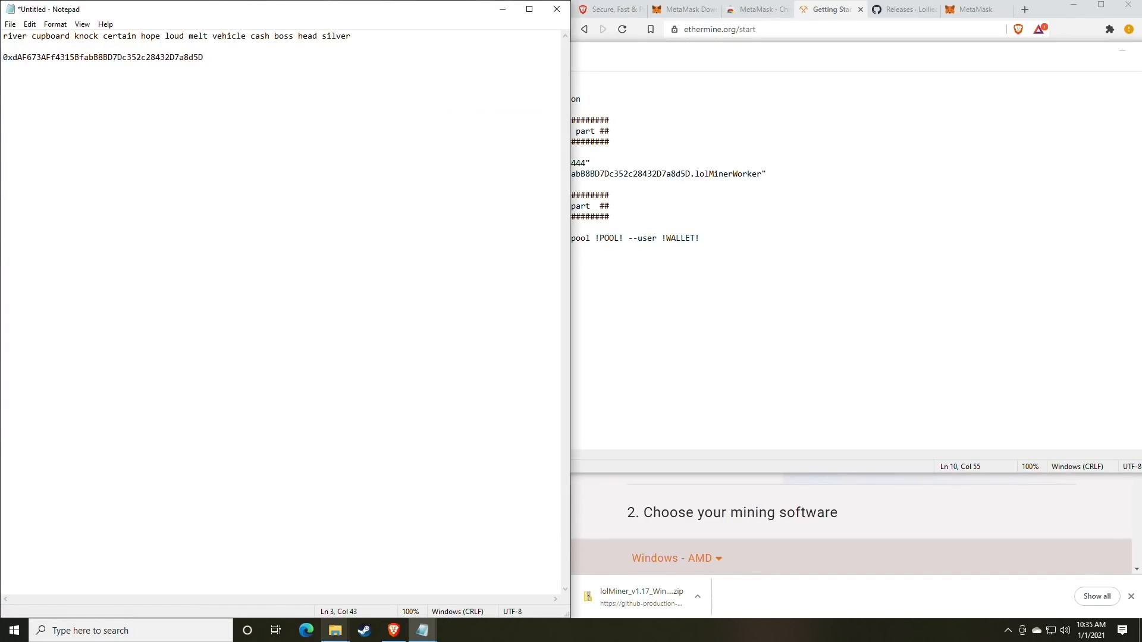
{"action": "mouse_move", "coordinate": [335, 631]}
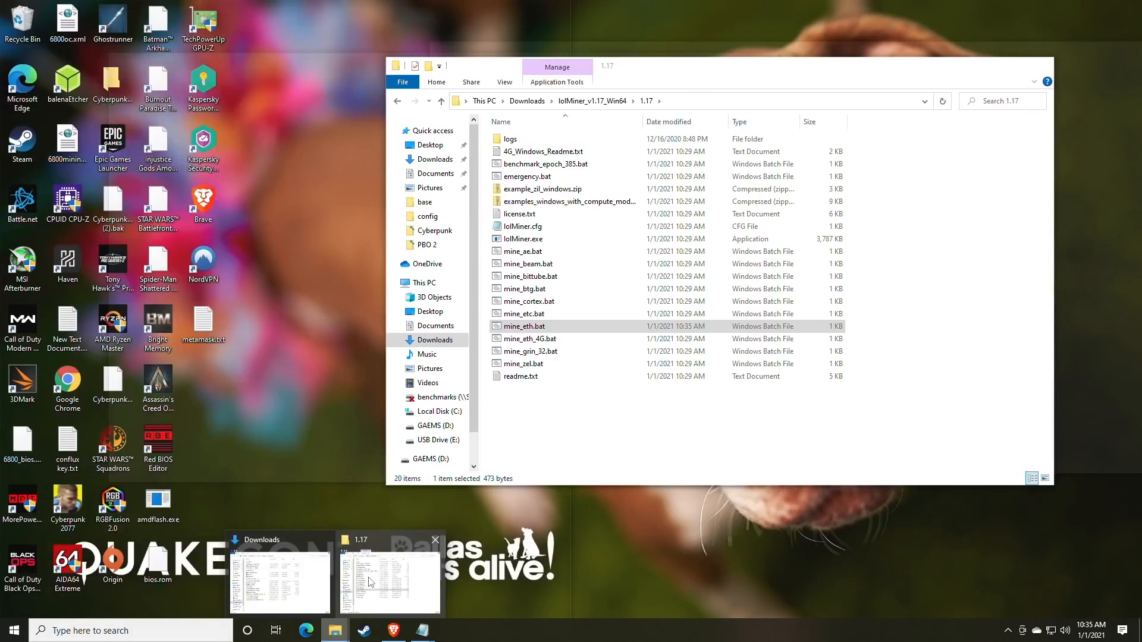
{"action": "left_click", "coordinate": [373, 582]}
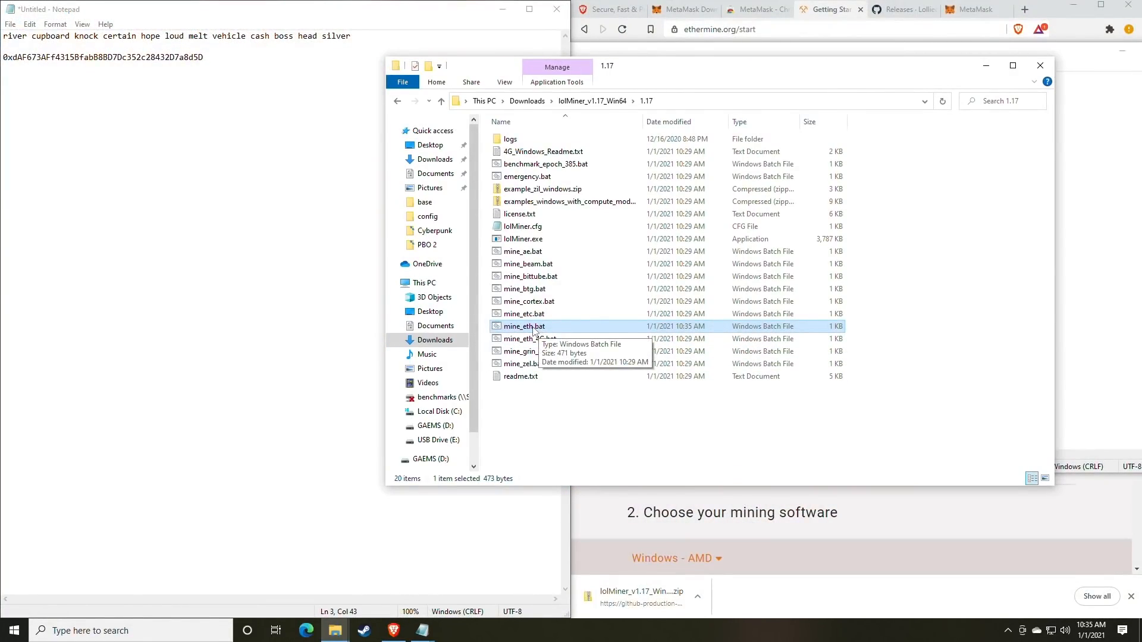
{"action": "double_click", "coordinate": [534, 328]}
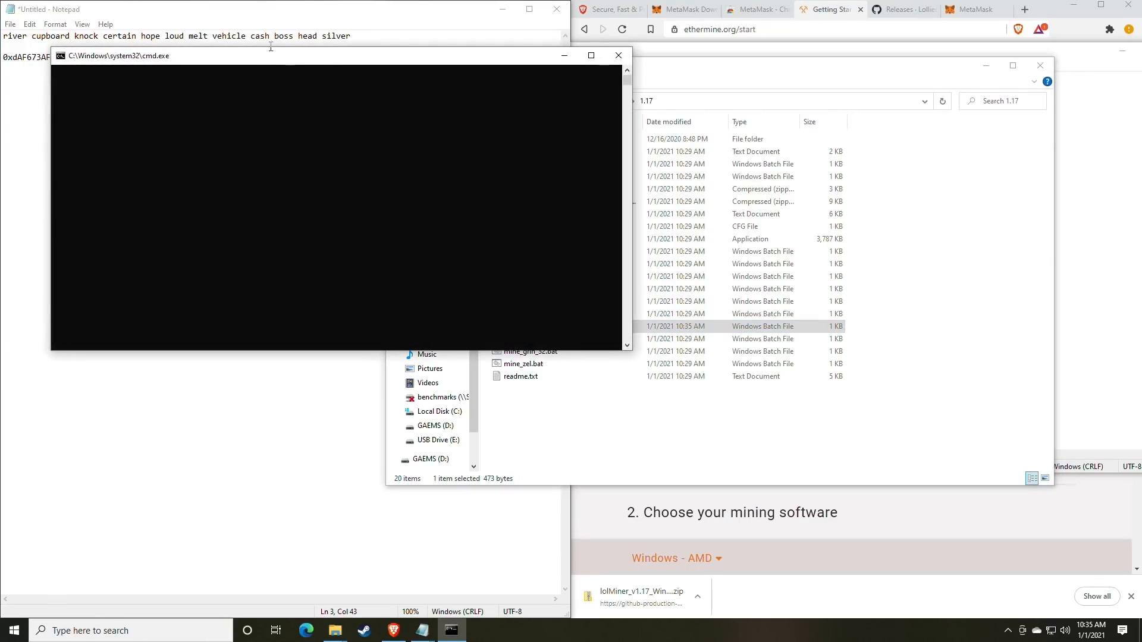
{"action": "left_click_drag", "start_coordinate": [266, 63], "coordinate": [572, 113]}
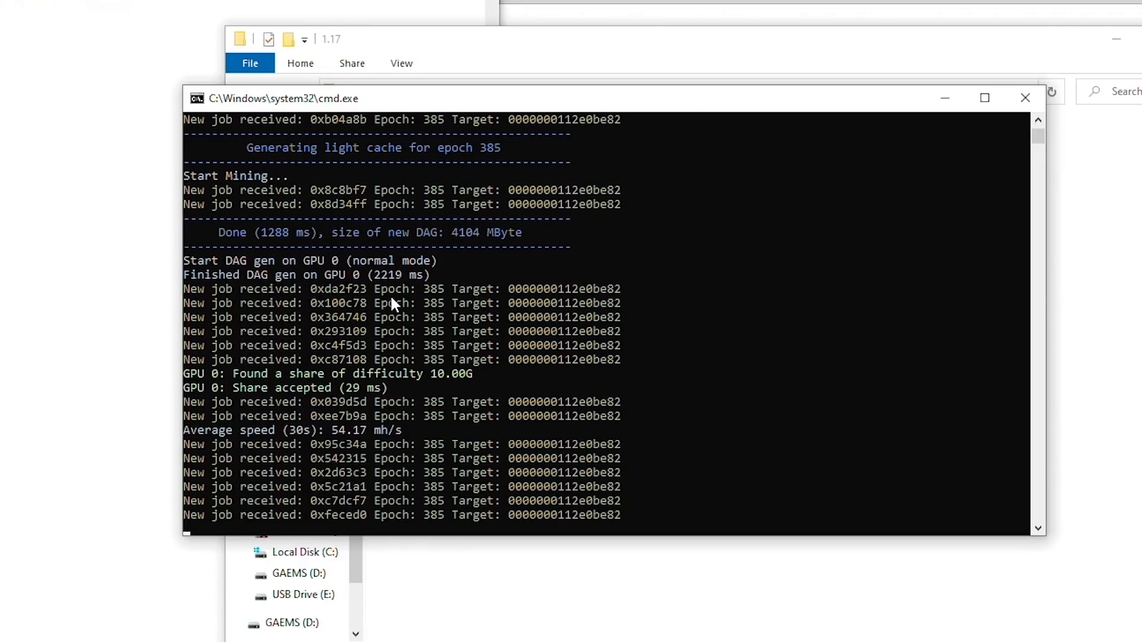
- Examine the found and accepted share lines and the 30-second average speed readings in the miner's console
{"action": "left_click_drag", "start_coordinate": [233, 374], "coordinate": [470, 374]}
{"action": "left_click", "coordinate": [237, 388]}
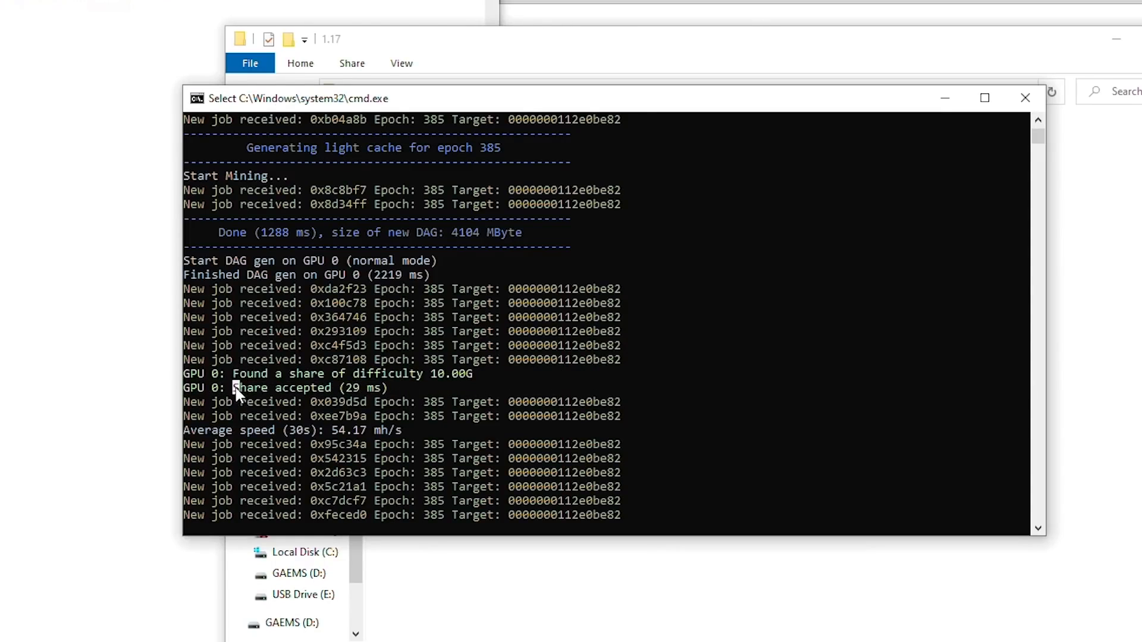
{"action": "left_click_drag", "start_coordinate": [237, 388], "coordinate": [333, 388]}
{"action": "left_click", "coordinate": [349, 388]}
{"action": "left_click", "coordinate": [412, 374]}
{"action": "left_click", "coordinate": [283, 427]}
{"action": "left_click_drag", "start_coordinate": [333, 431], "coordinate": [364, 433]}
{"action": "left_click", "coordinate": [334, 432]}
{"action": "left_click_drag", "start_coordinate": [334, 434], "coordinate": [367, 438]}
{"action": "right_click", "coordinate": [361, 430]}
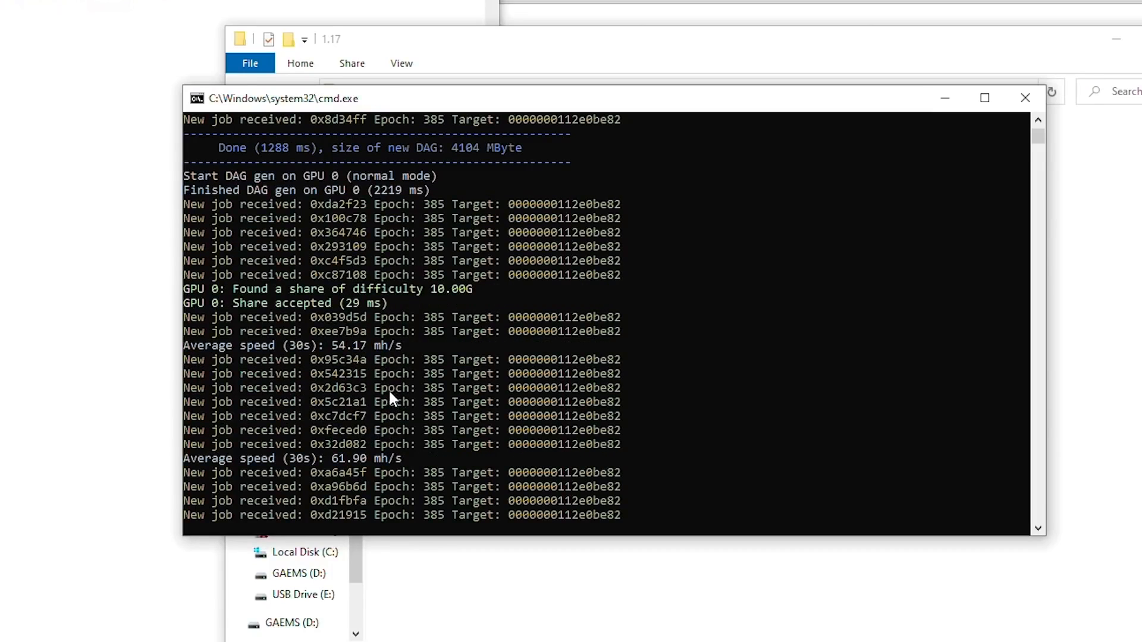
{"action": "left_click", "coordinate": [334, 459]}
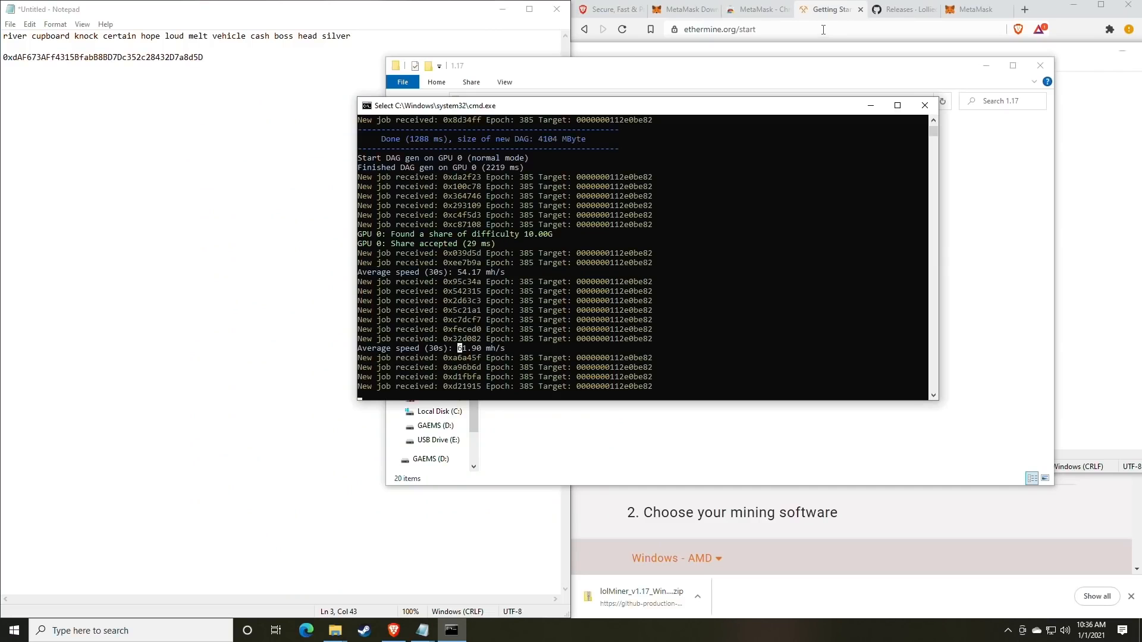
- Switch to the browser's MetaMask tab and load whattomine.com in it
{"action": "left_click", "coordinate": [897, 11]}
{"action": "left_click", "coordinate": [979, 12]}
{"action": "left_click", "coordinate": [836, 29]}
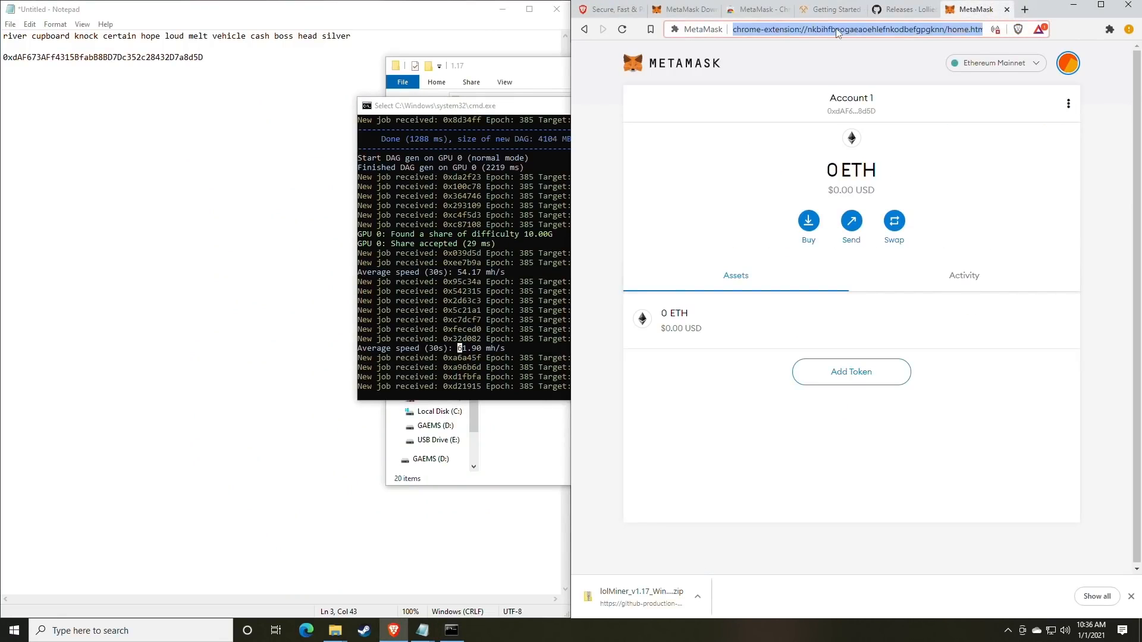
{"action": "type", "text": "what"}
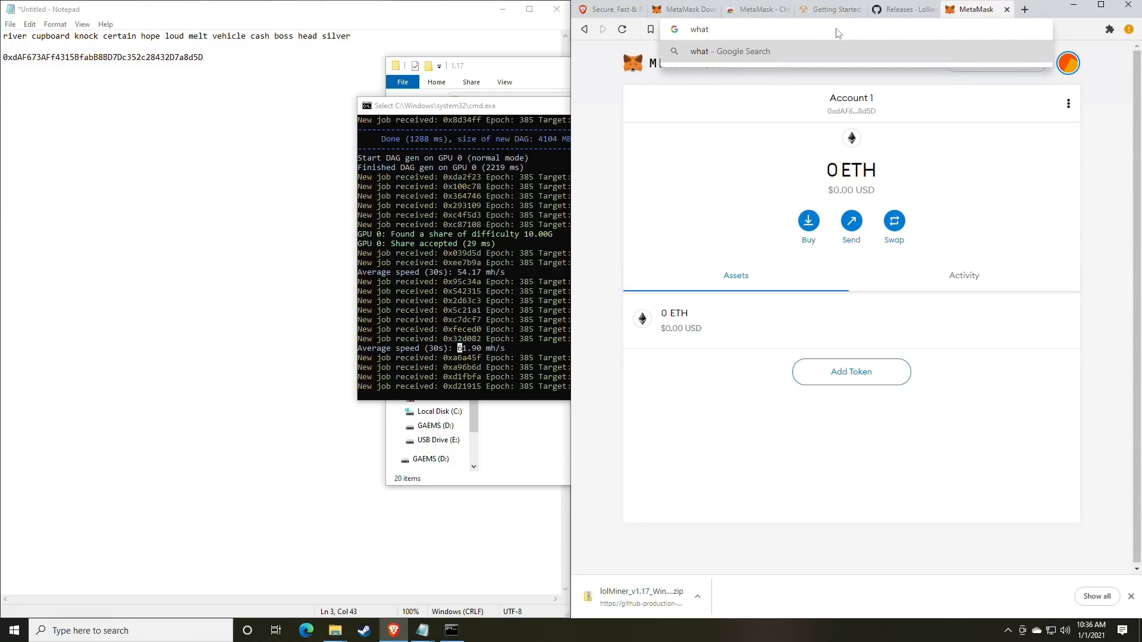
{"action": "type", "text": "tomine.com"}
{"action": "key", "text": "Return"}
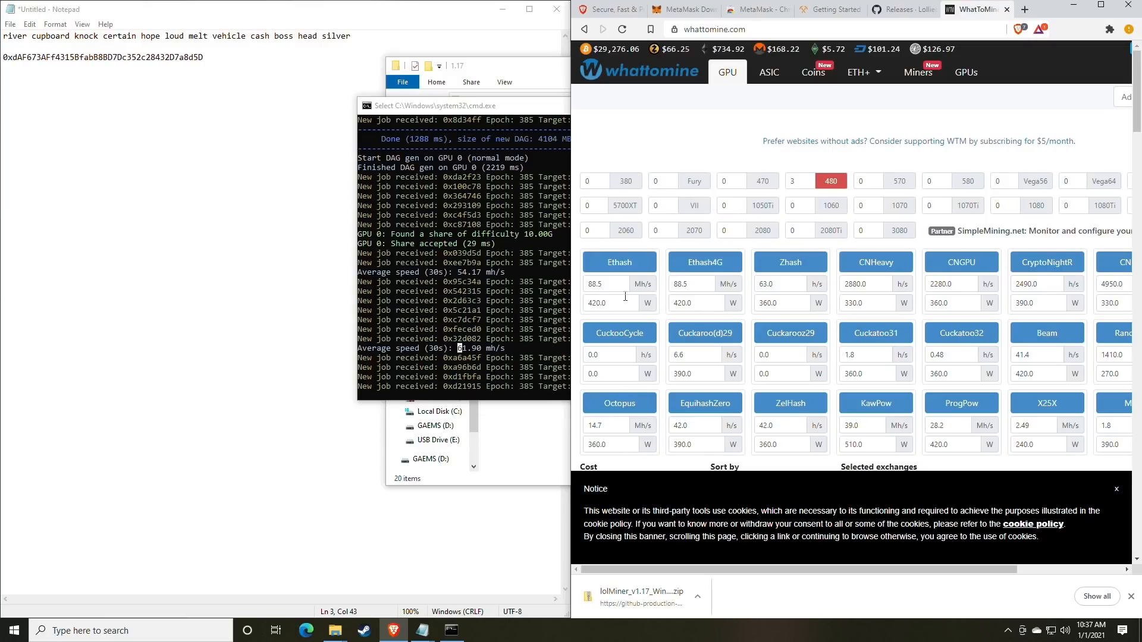
- Set the Ethash hashrate to 61 Mh/s and clear the Ethash power consumption value
{"action": "left_click", "coordinate": [619, 287]}
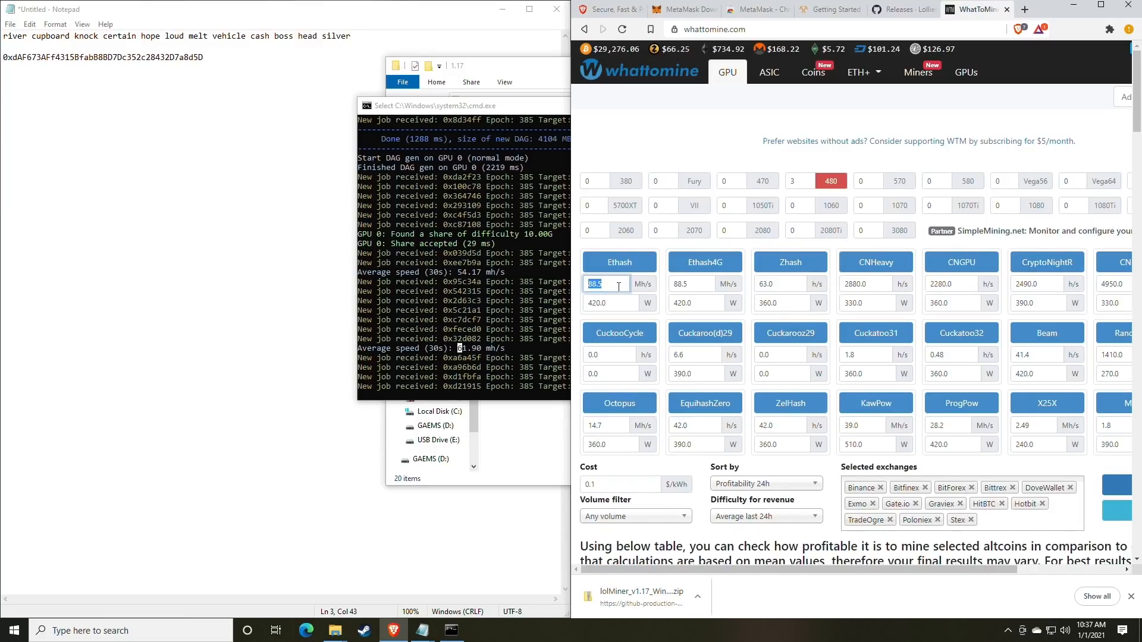
{"action": "type", "text": "61"}
{"action": "left_click", "coordinate": [613, 303]}
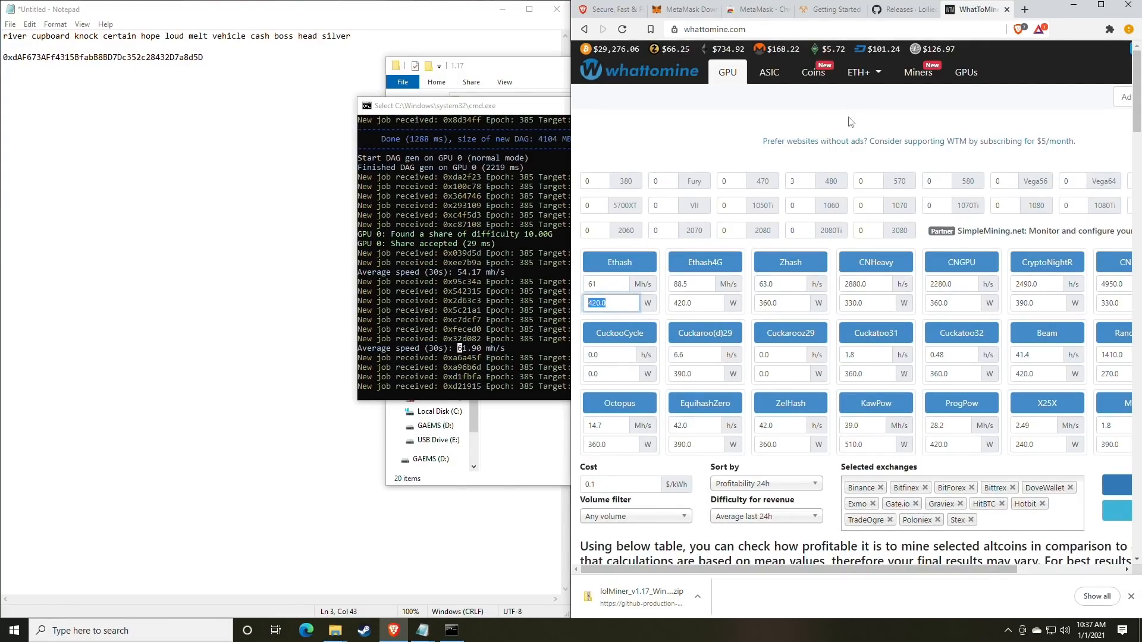
{"action": "scroll", "coordinate": [624, 310], "scroll_direction": "down", "scroll_amount": 3}
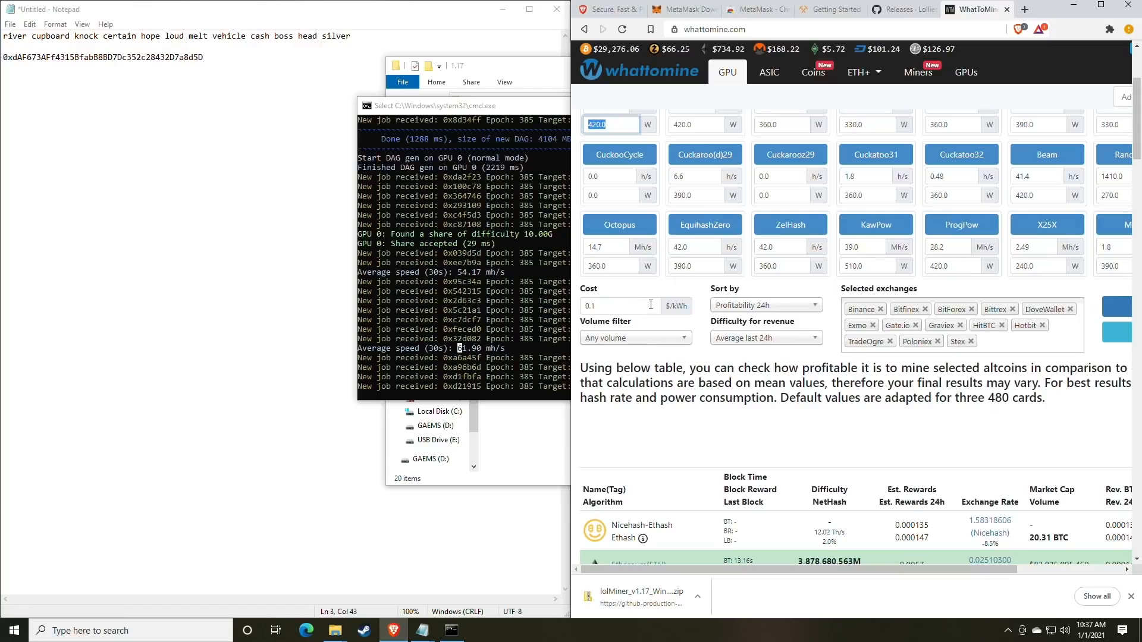
{"action": "key", "text": "BackSpace"}
{"action": "scroll", "coordinate": [791, 325], "scroll_direction": "up", "scroll_amount": 1}
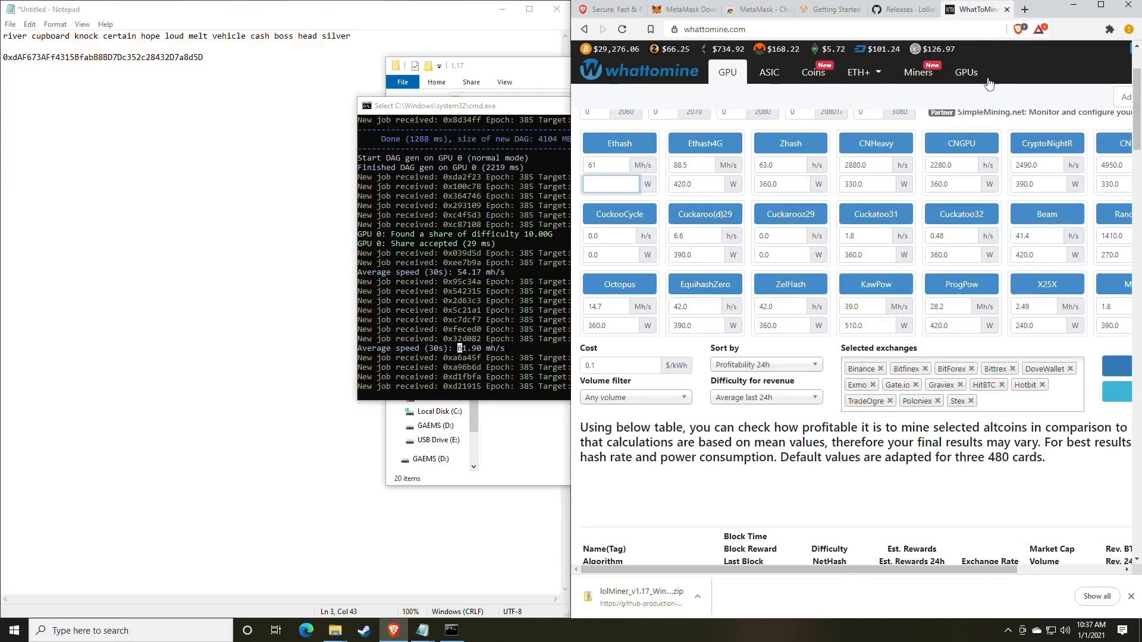
- Maximize the browser window, calculate the mining profitability and check the daily profit in the Ethereum(ETH) row
{"action": "left_click", "coordinate": [1100, 4]}
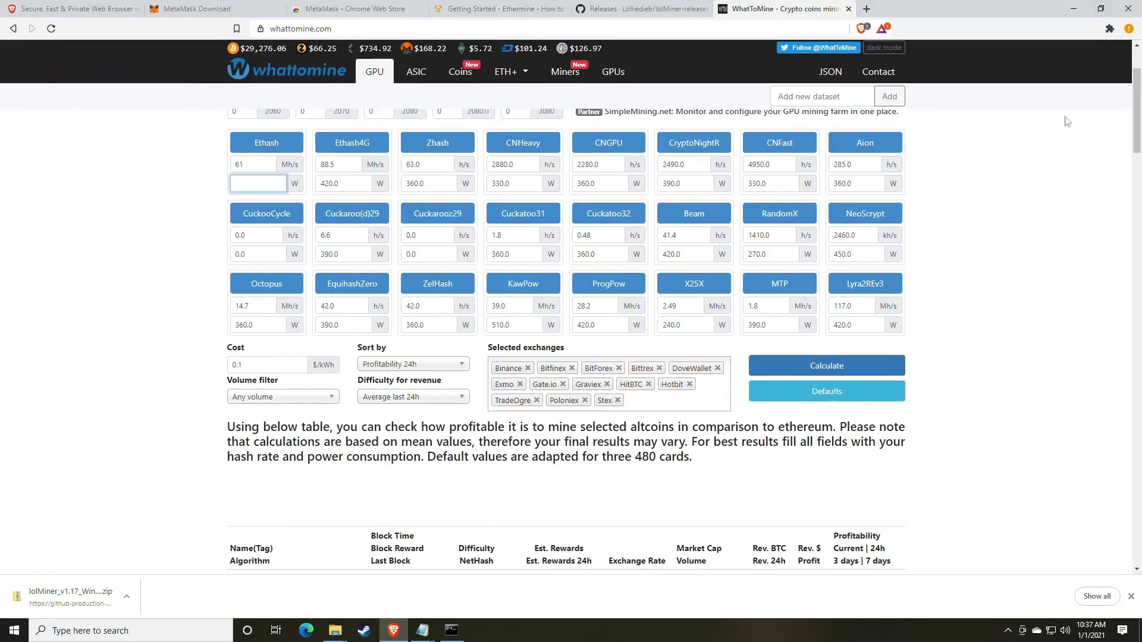
{"action": "left_click", "coordinate": [811, 372]}
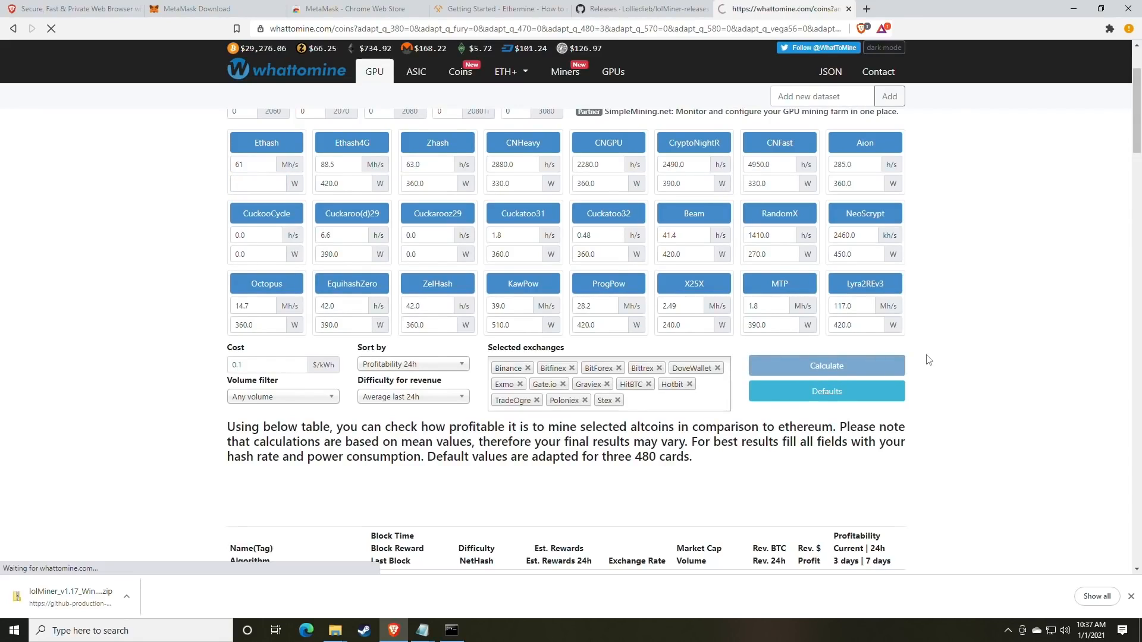
{"action": "scroll", "coordinate": [774, 381], "scroll_direction": "down", "scroll_amount": 6}
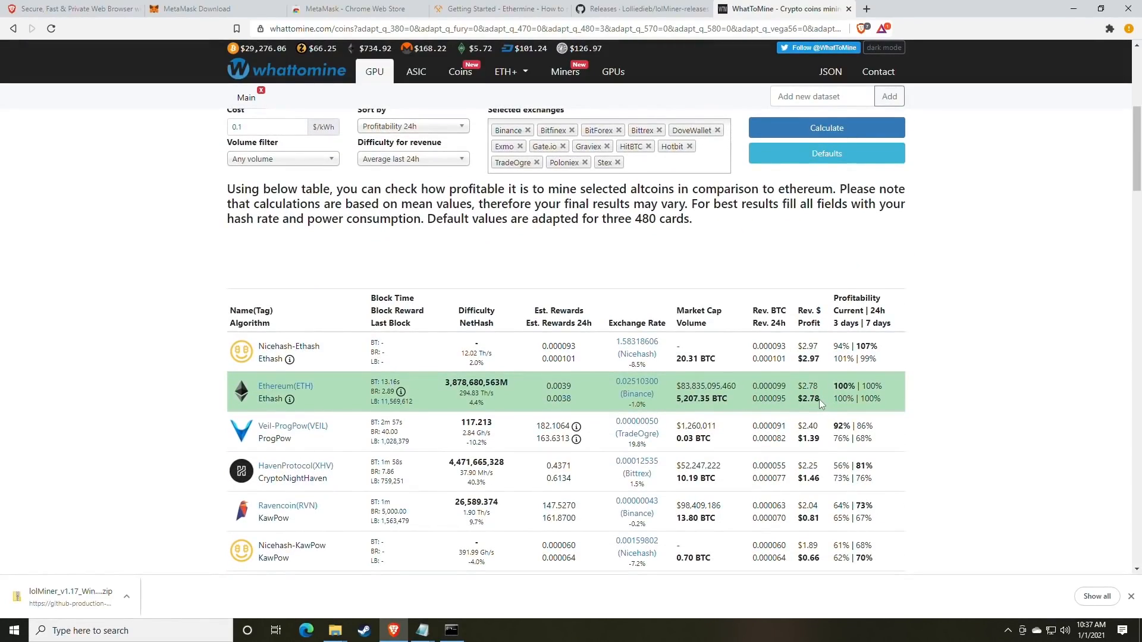
{"action": "left_click_drag", "start_coordinate": [819, 399], "coordinate": [803, 398]}
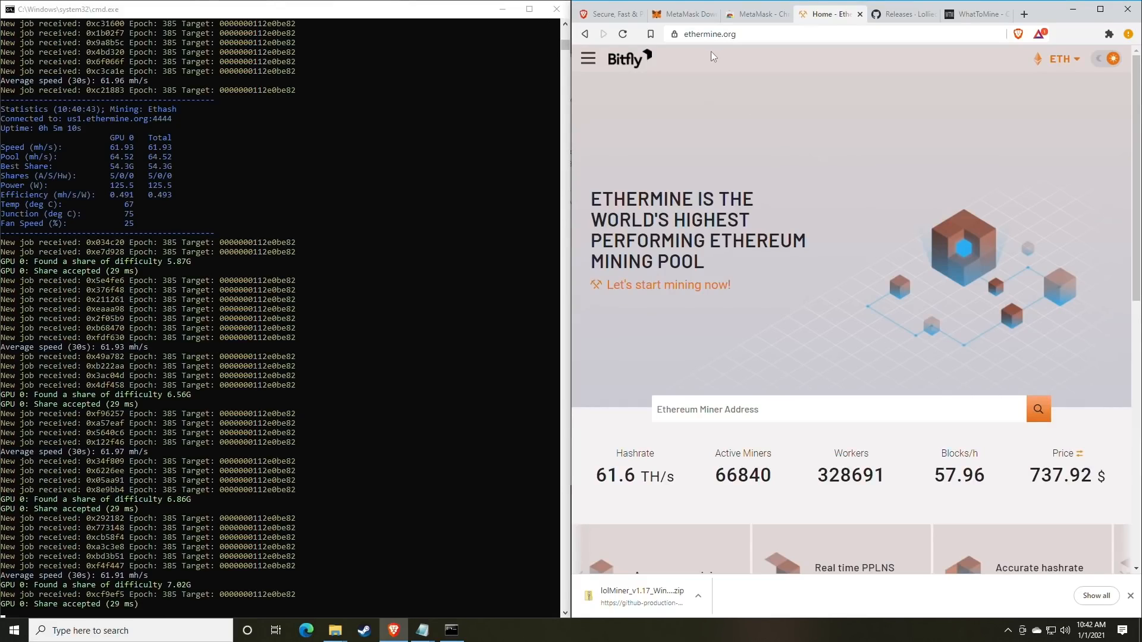
- Go to Ethermine's home page through the site navigation and bring up its miner address search
{"action": "left_click", "coordinate": [589, 59]}
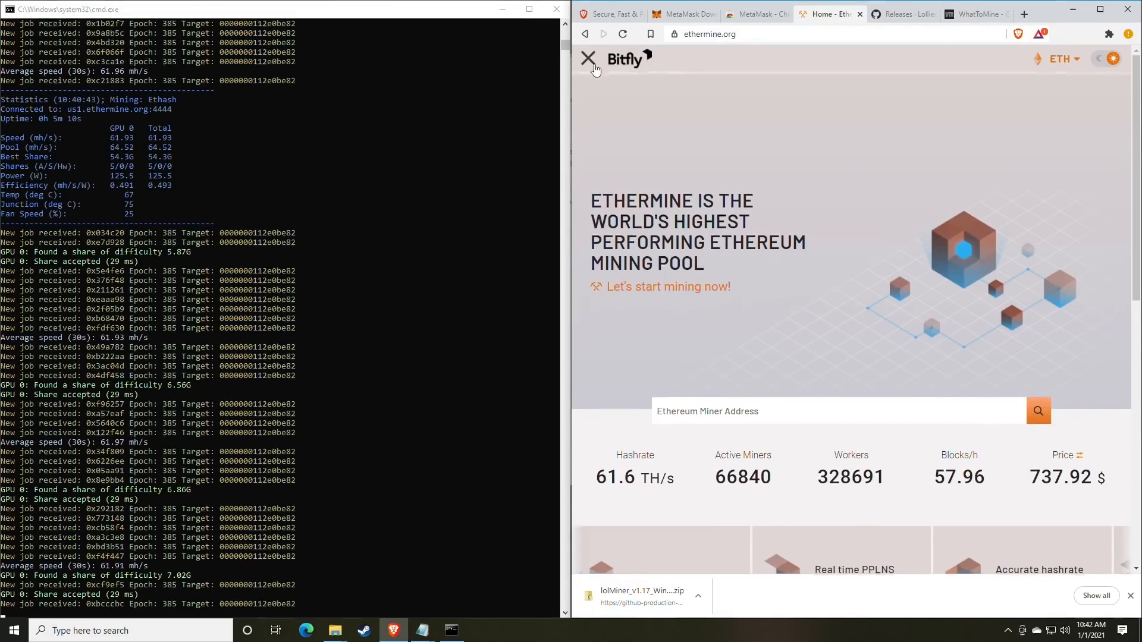
{"action": "left_click", "coordinate": [607, 95]}
{"action": "scroll", "coordinate": [678, 285], "scroll_direction": "down", "scroll_amount": 3}
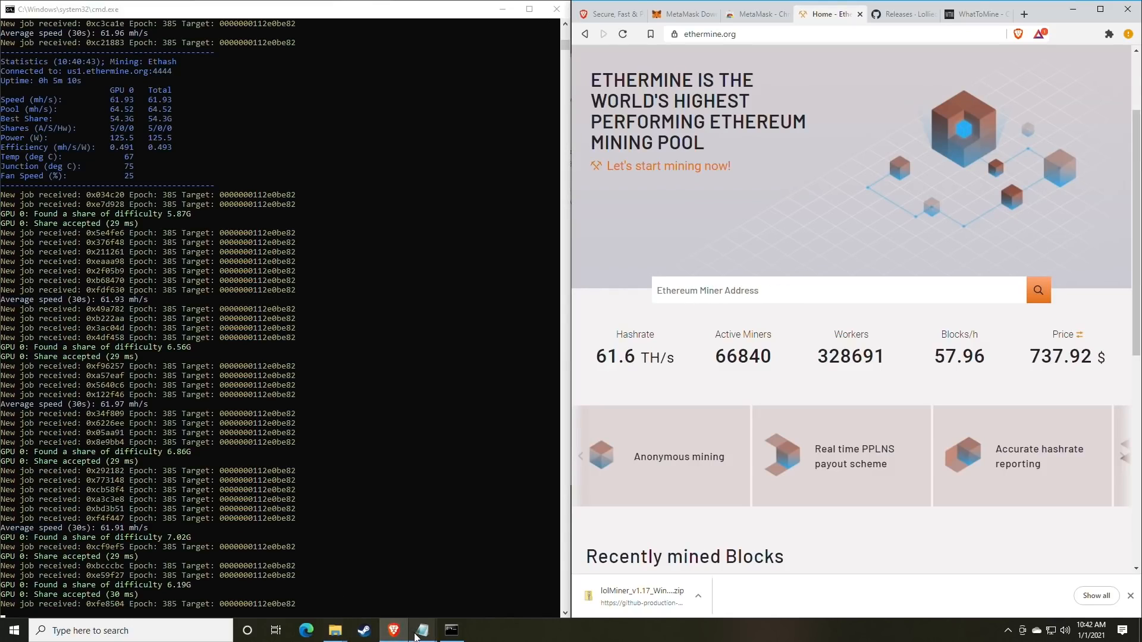
- Copy the wallet address from the WALLET line of mine_eth.bat and move the Notepad window clear of the browser
{"action": "mouse_move", "coordinate": [420, 638]}
{"action": "left_click", "coordinate": [467, 574]}
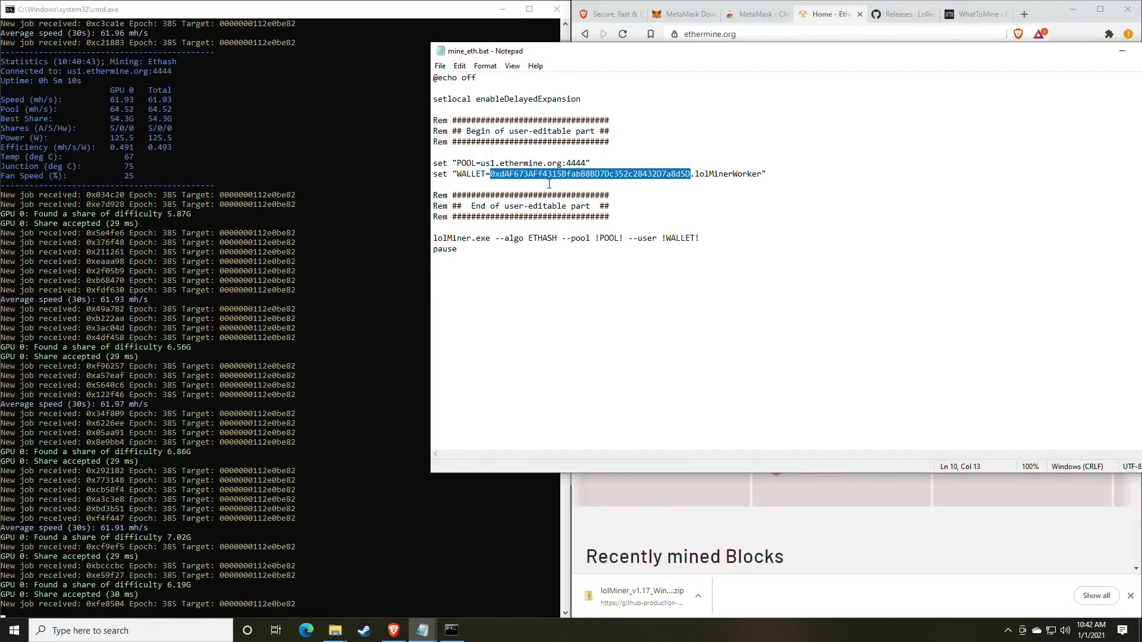
{"action": "right_click", "coordinate": [549, 177]}
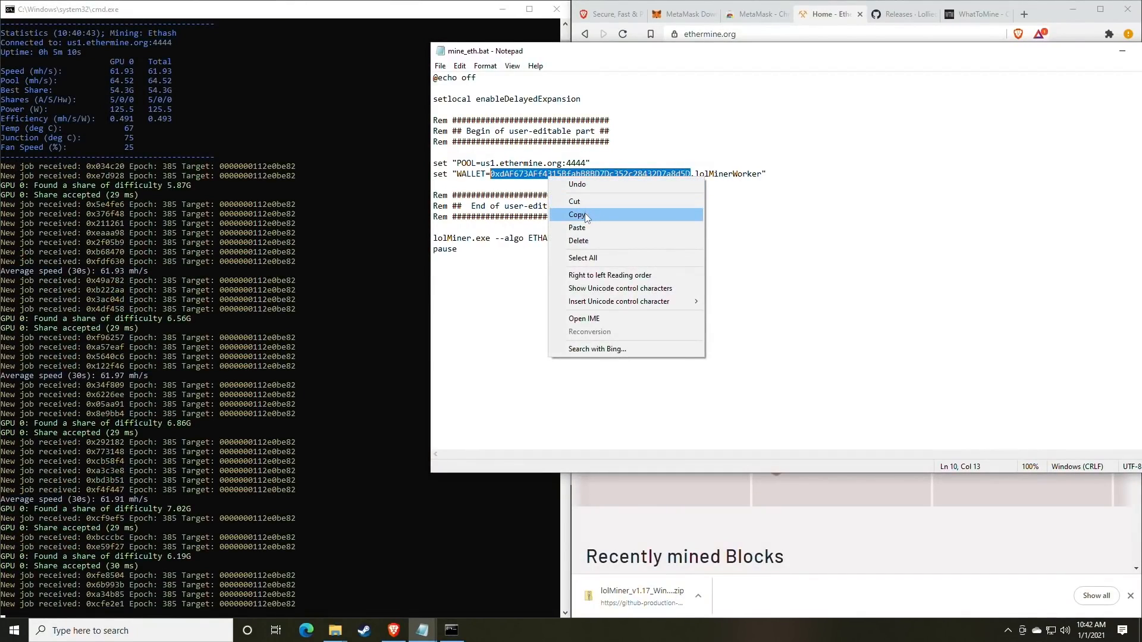
{"action": "left_click", "coordinate": [584, 215]}
{"action": "left_click_drag", "start_coordinate": [757, 58], "coordinate": [538, 142]}
{"action": "left_click", "coordinate": [836, 88]}
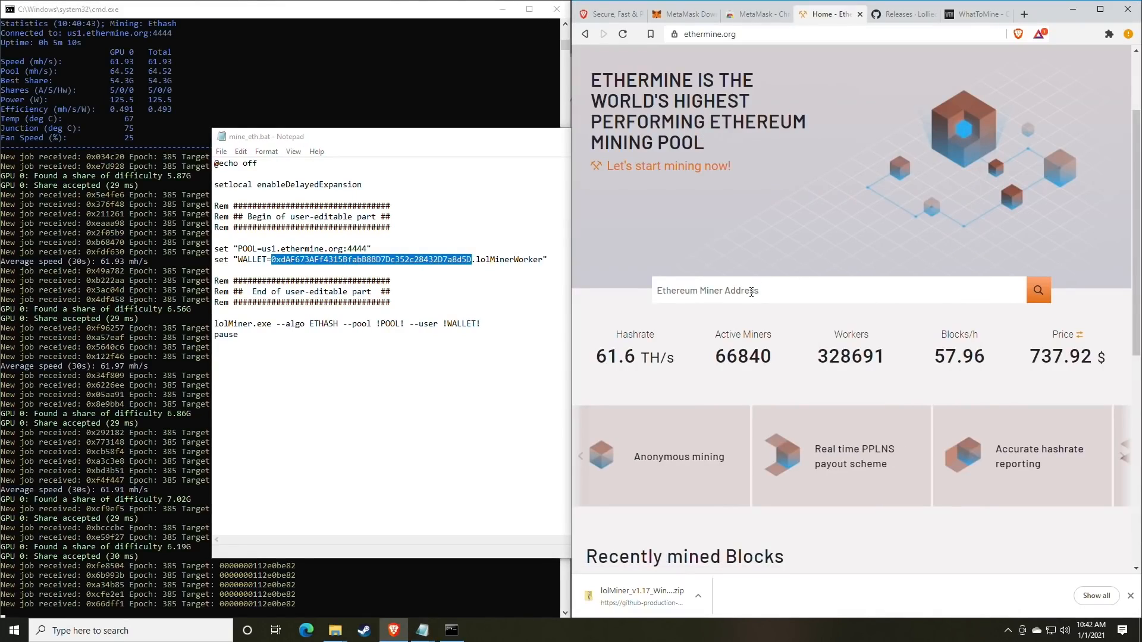
- Paste the wallet address as the Ethereum miner address on Ethermine and search for its dashboard
{"action": "left_click", "coordinate": [751, 292]}
{"action": "right_click", "coordinate": [728, 294]}
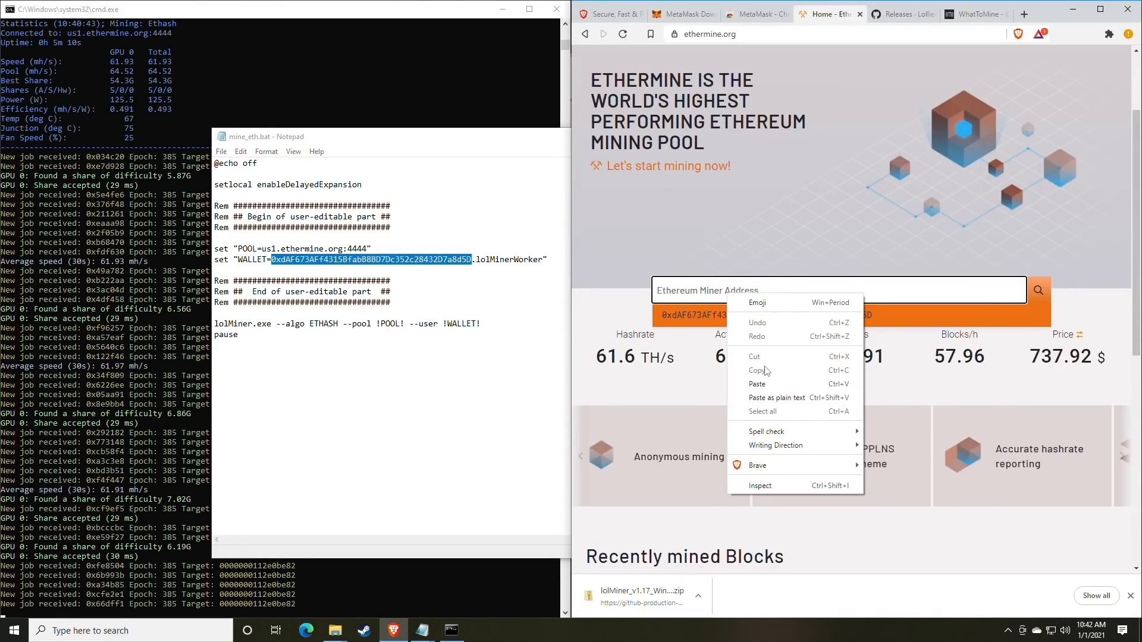
{"action": "left_click", "coordinate": [757, 384]}
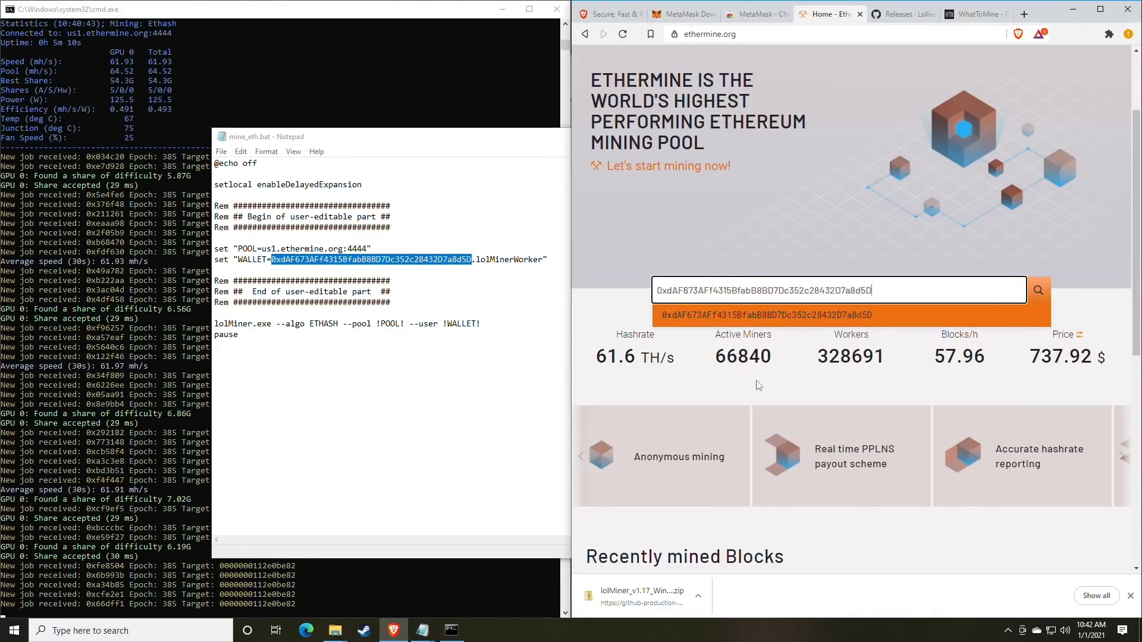
{"action": "left_click", "coordinate": [1038, 294]}
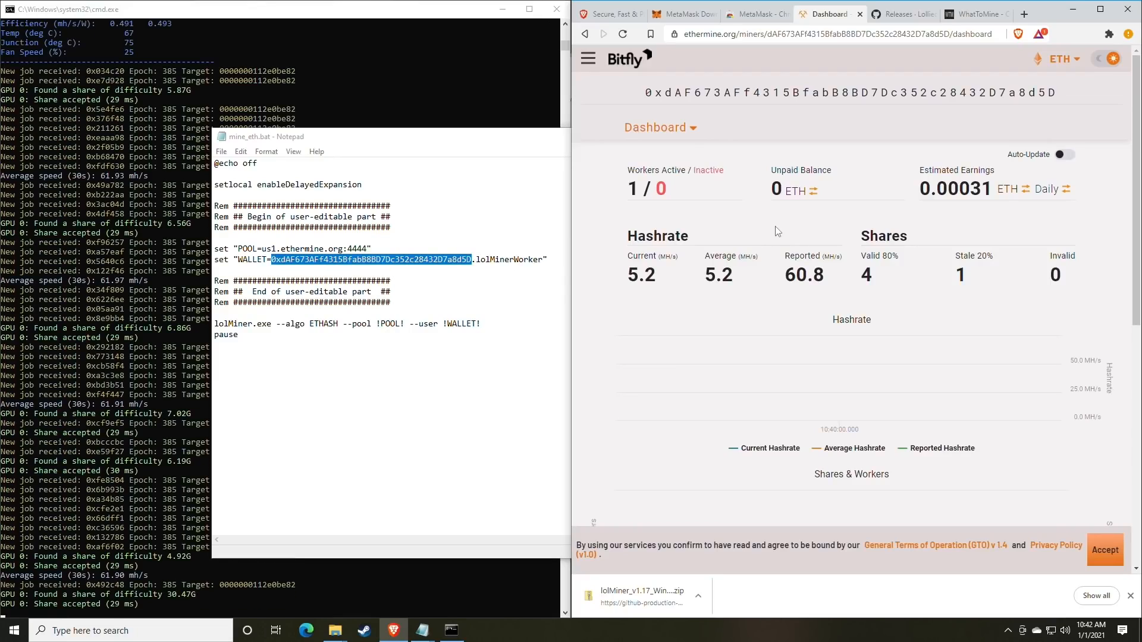
- Examine the reported and current hashrates and the active and inactive worker counts on the miner dashboard
{"action": "scroll", "coordinate": [765, 235], "scroll_direction": "down", "scroll_amount": 1}
{"action": "scroll", "coordinate": [763, 233], "scroll_direction": "up", "scroll_amount": 1}
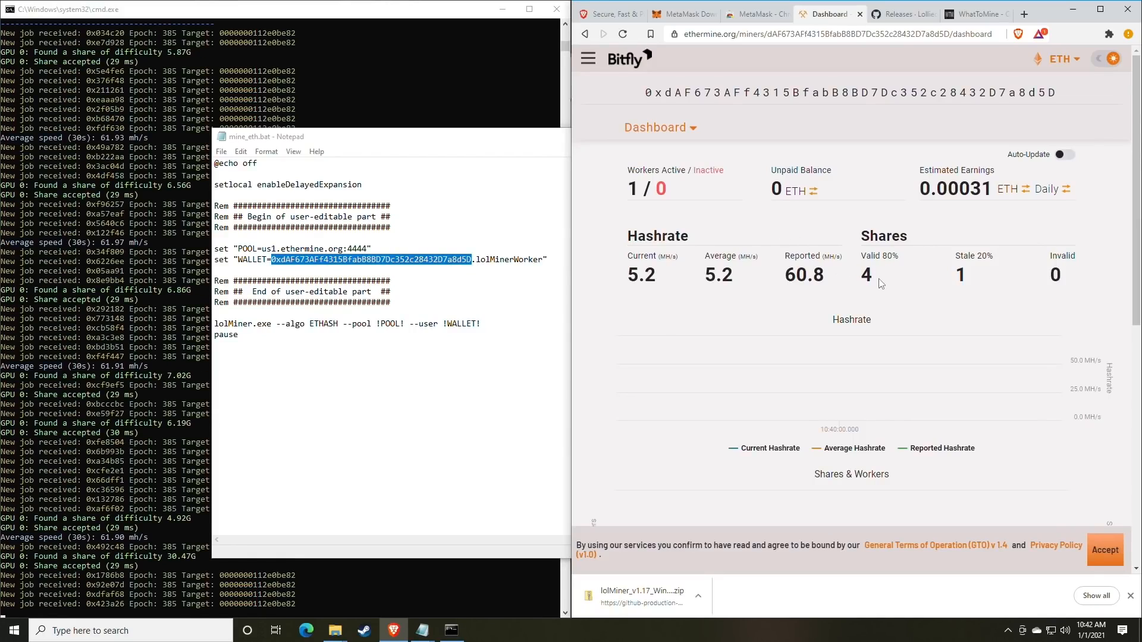
{"action": "left_click_drag", "start_coordinate": [842, 281], "coordinate": [784, 280]}
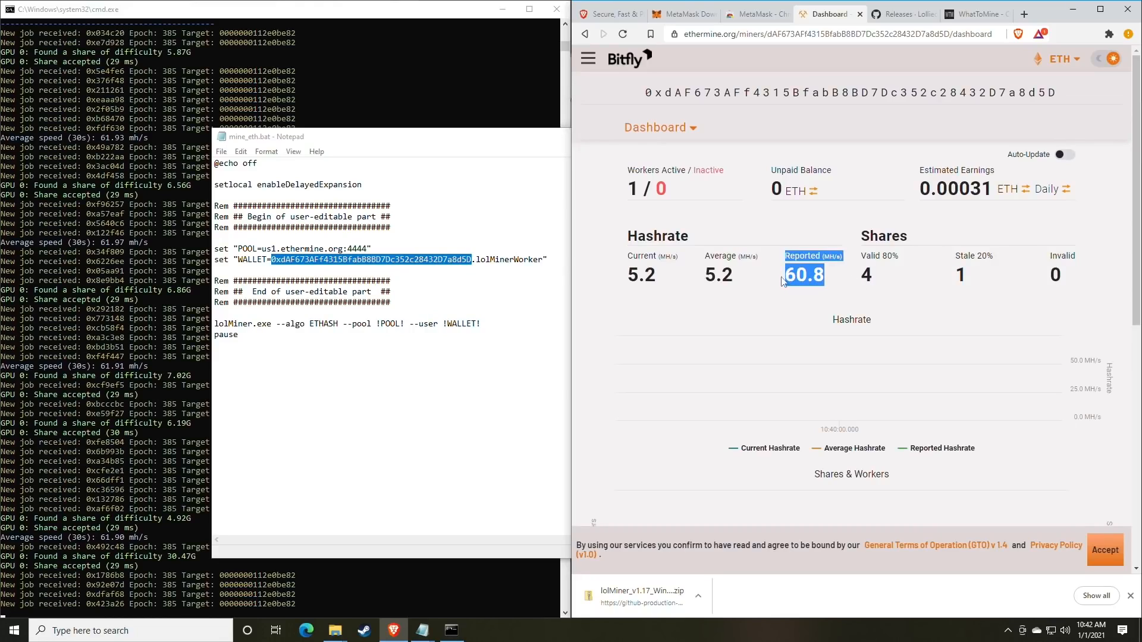
{"action": "left_click", "coordinate": [784, 281]}
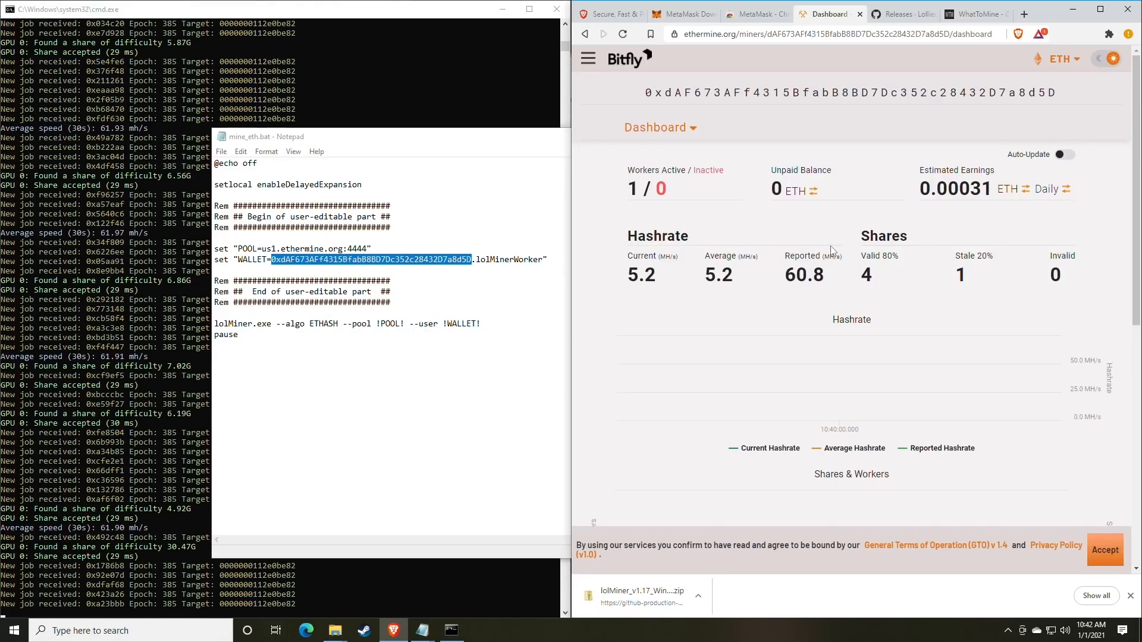
{"action": "scroll", "coordinate": [822, 245], "scroll_direction": "down", "scroll_amount": 1}
{"action": "mouse_move", "coordinate": [657, 218]}
{"action": "left_mouse_down"}
{"action": "mouse_move", "coordinate": [833, 218]}
{"action": "mouse_move", "coordinate": [641, 217]}
{"action": "left_mouse_up"}
{"action": "left_click", "coordinate": [640, 217]}
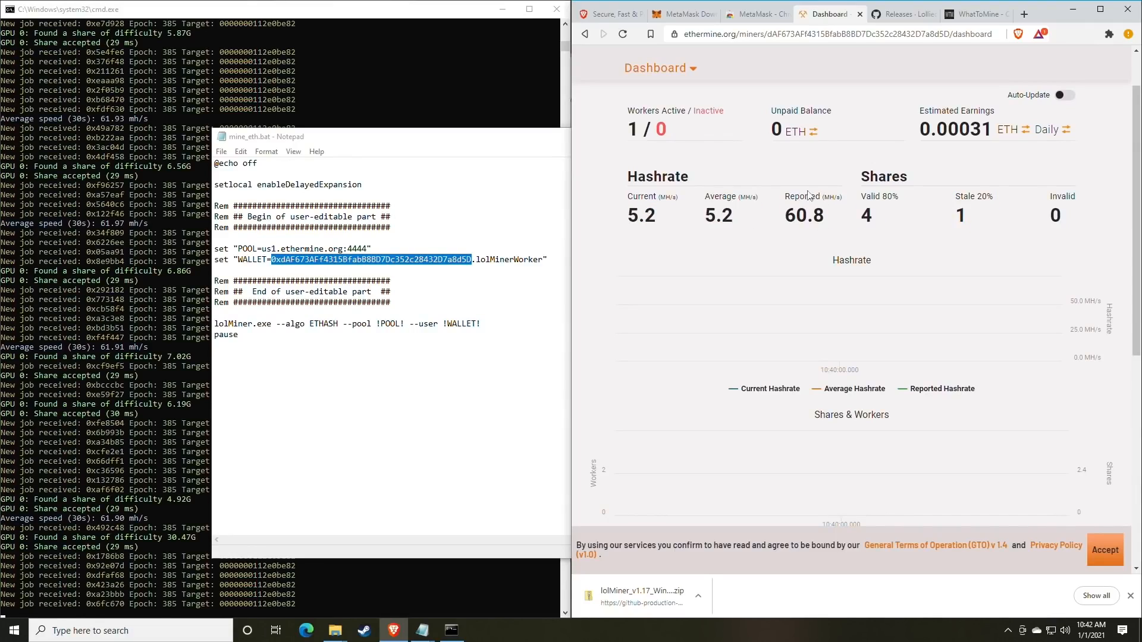
{"action": "left_click_drag", "start_coordinate": [628, 112], "coordinate": [669, 129]}
{"action": "left_click", "coordinate": [664, 129]}
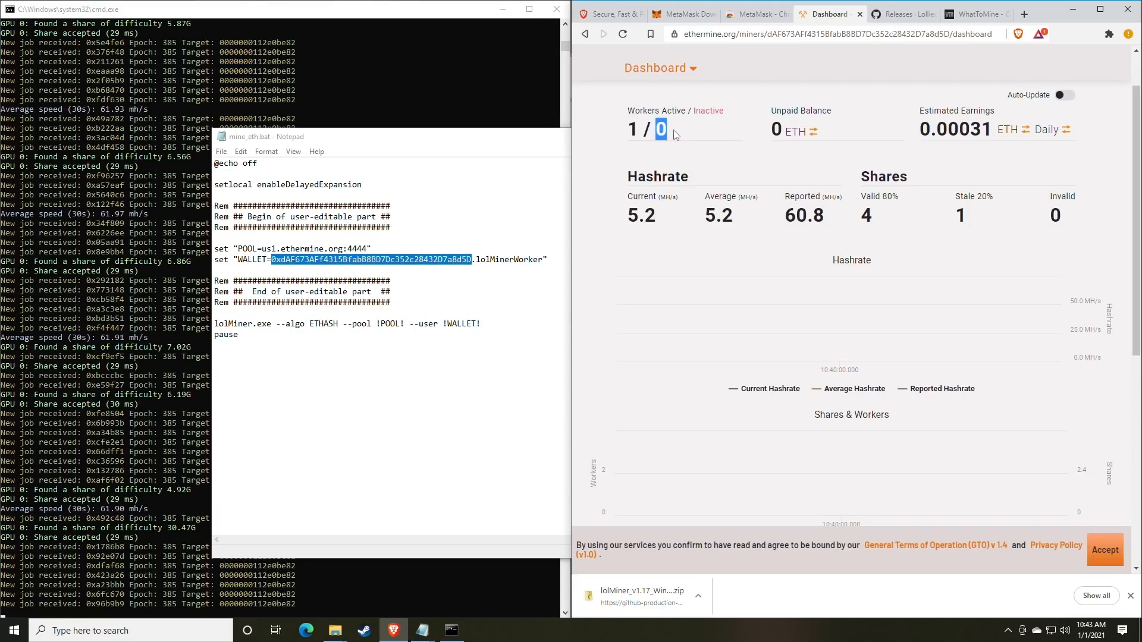
{"action": "left_click", "coordinate": [658, 130]}
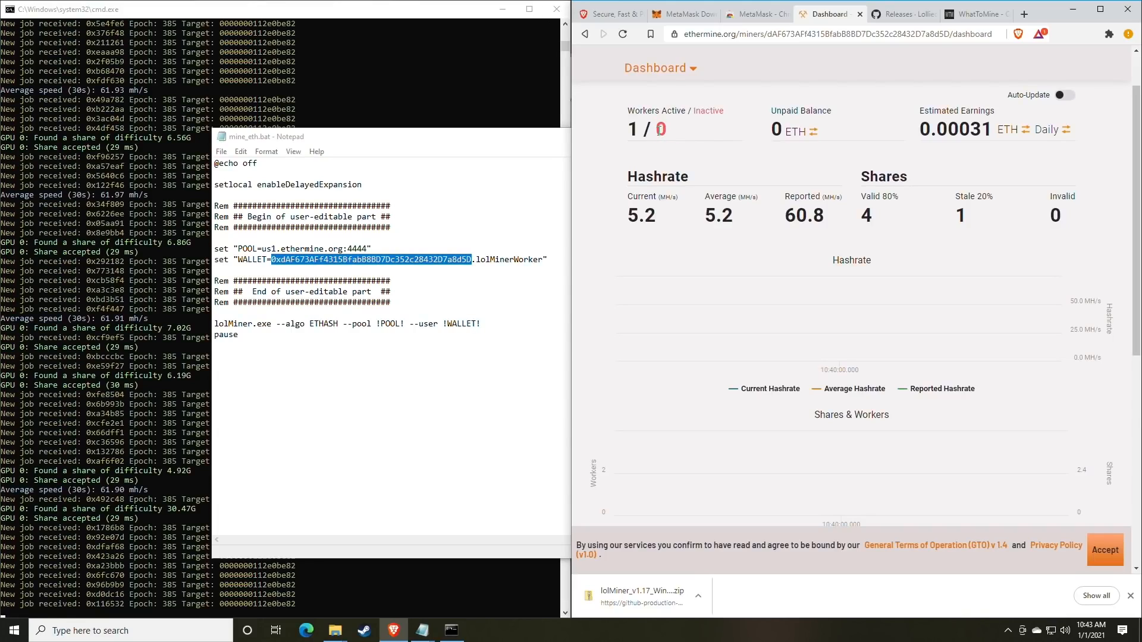
{"action": "left_click_drag", "start_coordinate": [657, 131], "coordinate": [675, 135]}
{"action": "left_click", "coordinate": [693, 138]}
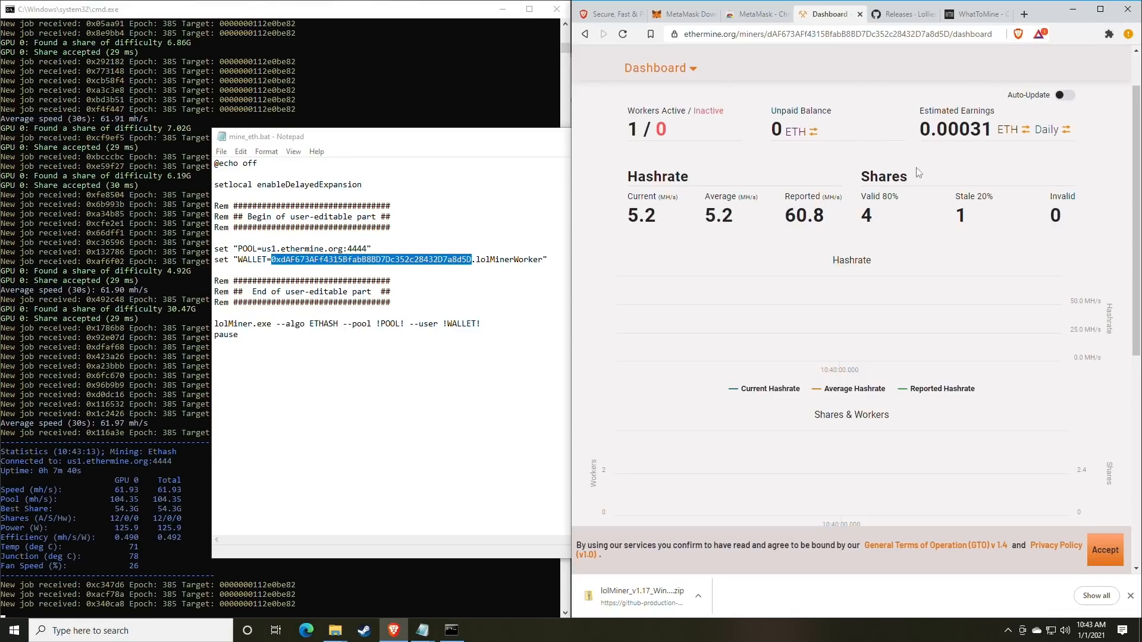
- Switch the dashboard's estimated earnings to the Monthly period and the USD currency
{"action": "scroll", "coordinate": [904, 185], "scroll_direction": "up", "scroll_amount": 1}
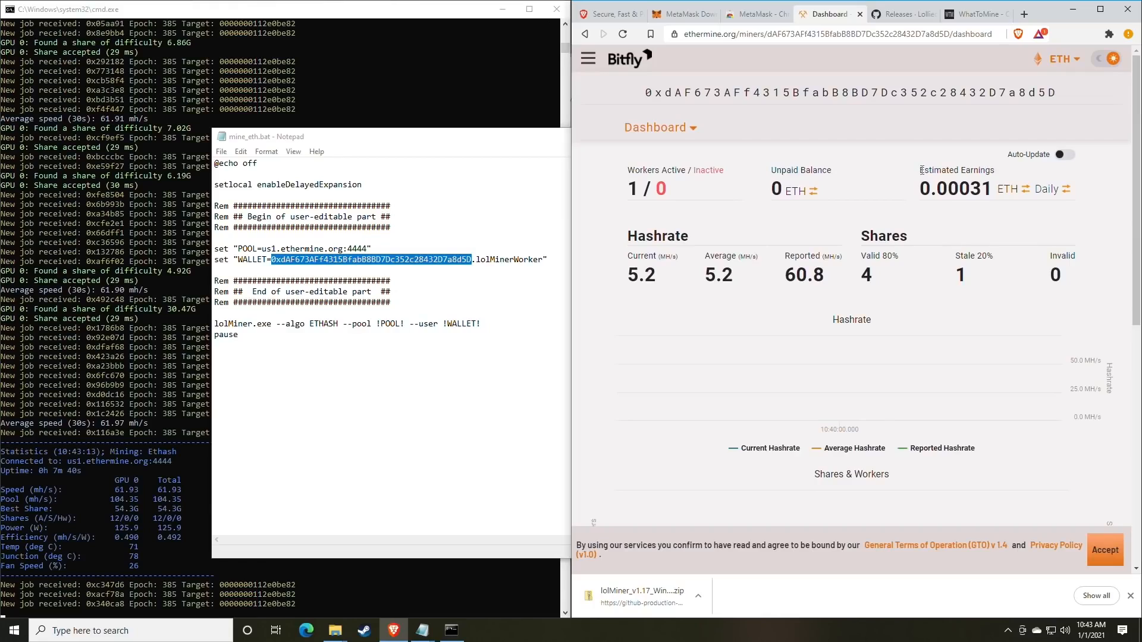
{"action": "left_click_drag", "start_coordinate": [921, 170], "coordinate": [994, 172]}
{"action": "left_click", "coordinate": [971, 190]}
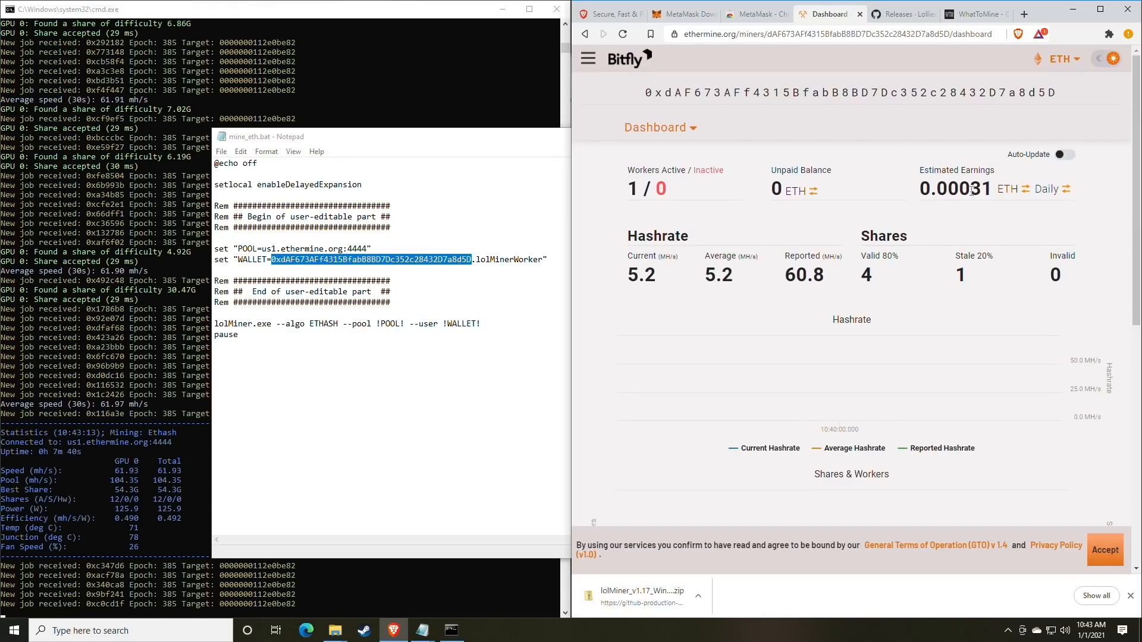
{"action": "left_click", "coordinate": [1048, 195]}
{"action": "left_click", "coordinate": [1047, 196]}
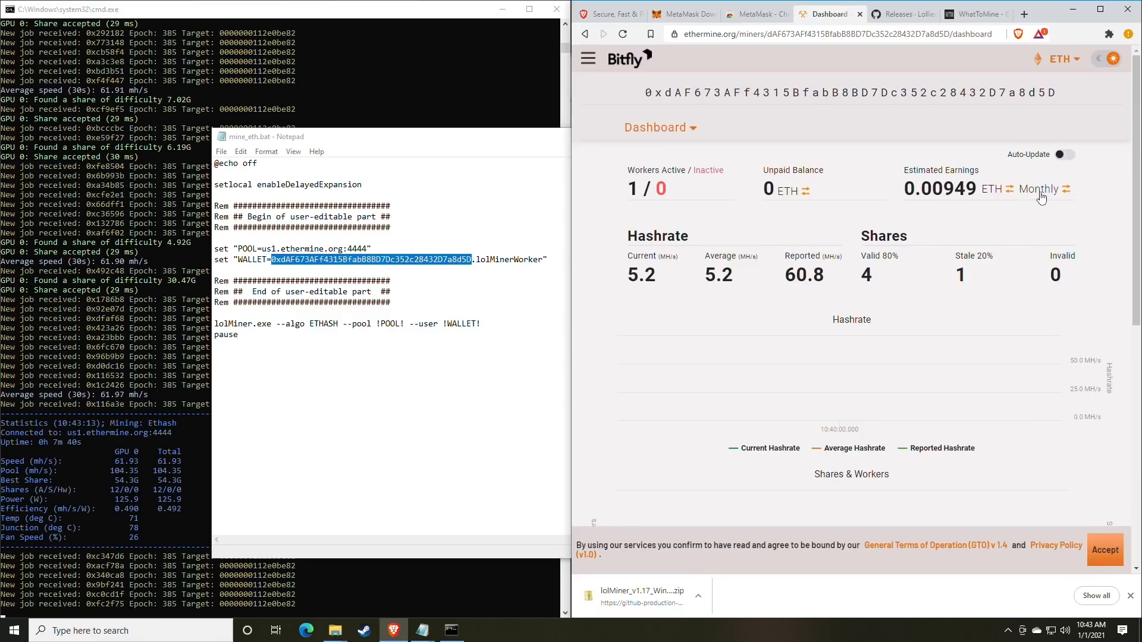
{"action": "left_click", "coordinate": [999, 191]}
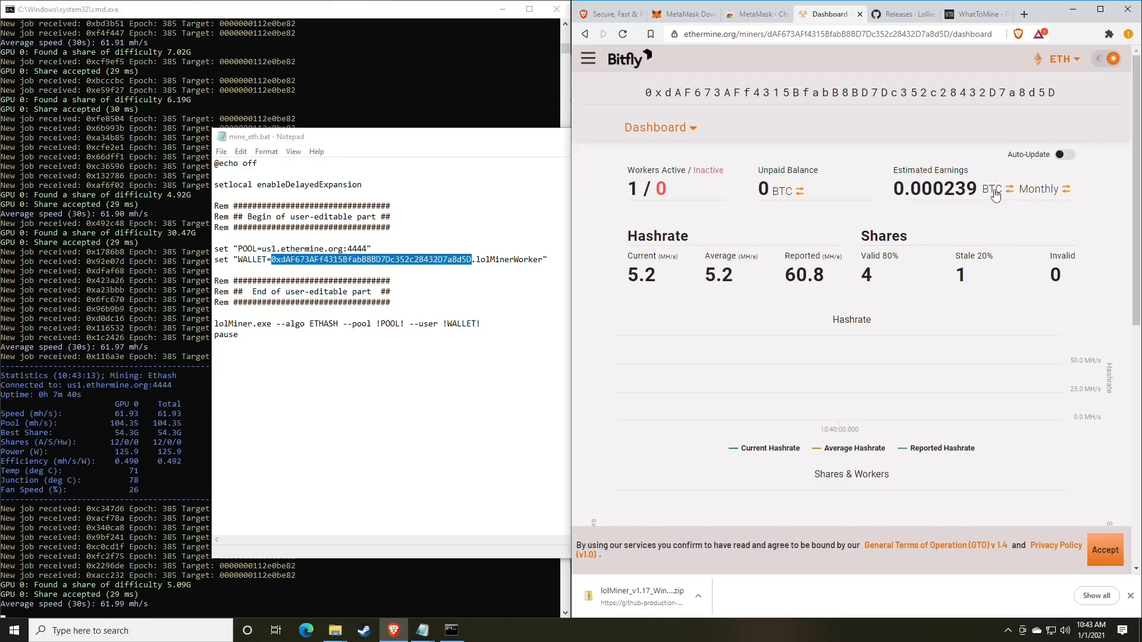
{"action": "left_click", "coordinate": [995, 194]}
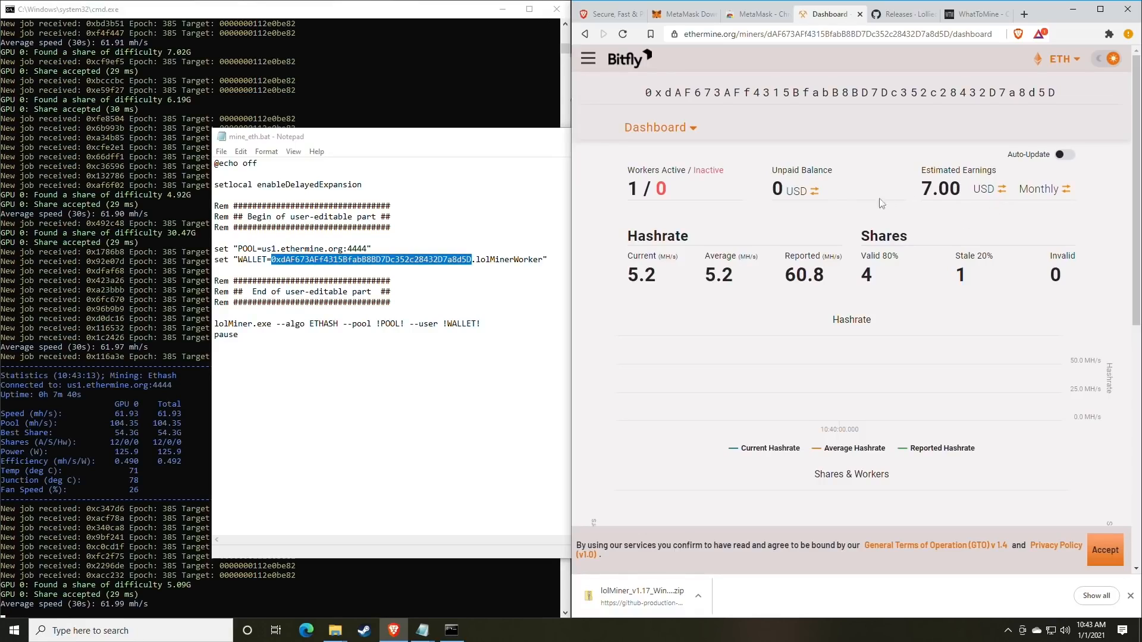
{"action": "left_click_drag", "start_coordinate": [924, 173], "coordinate": [992, 171]}
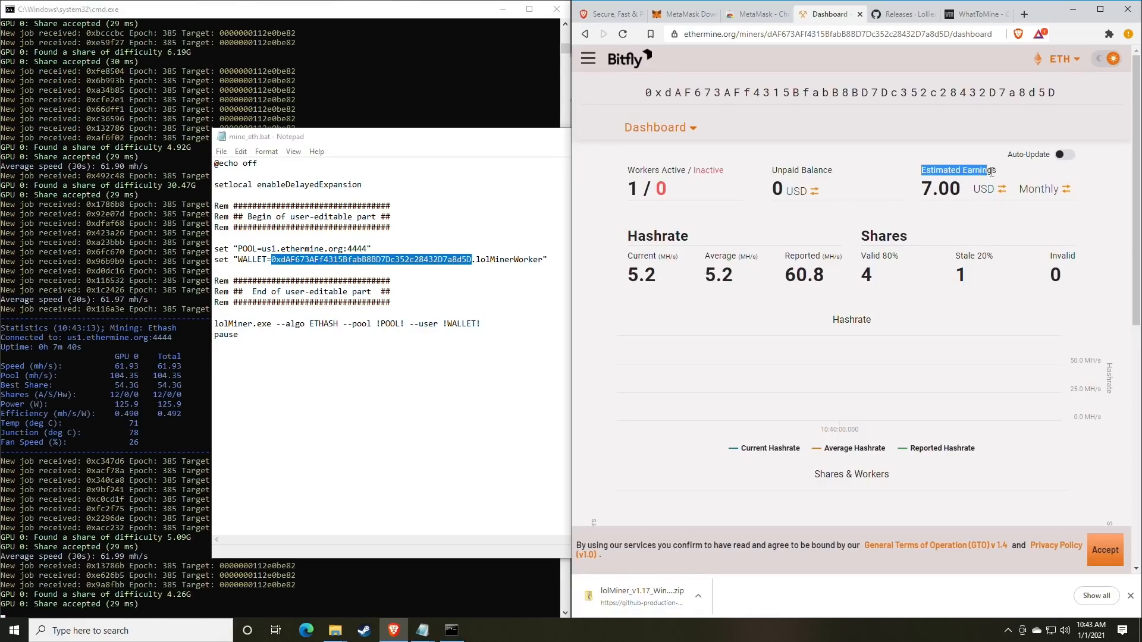
{"action": "left_click", "coordinate": [992, 172]}
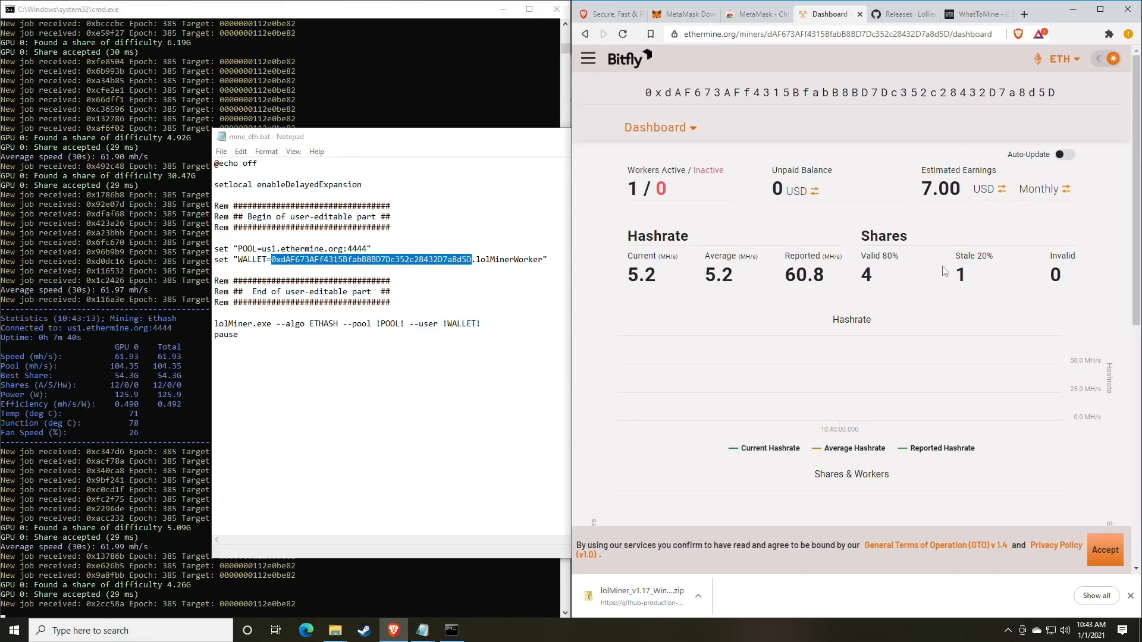
- Examine the reported hashrate, the Hashrate and Shares & Workers charts, and the Active Workers table
{"action": "left_click_drag", "start_coordinate": [855, 277], "coordinate": [785, 274]}
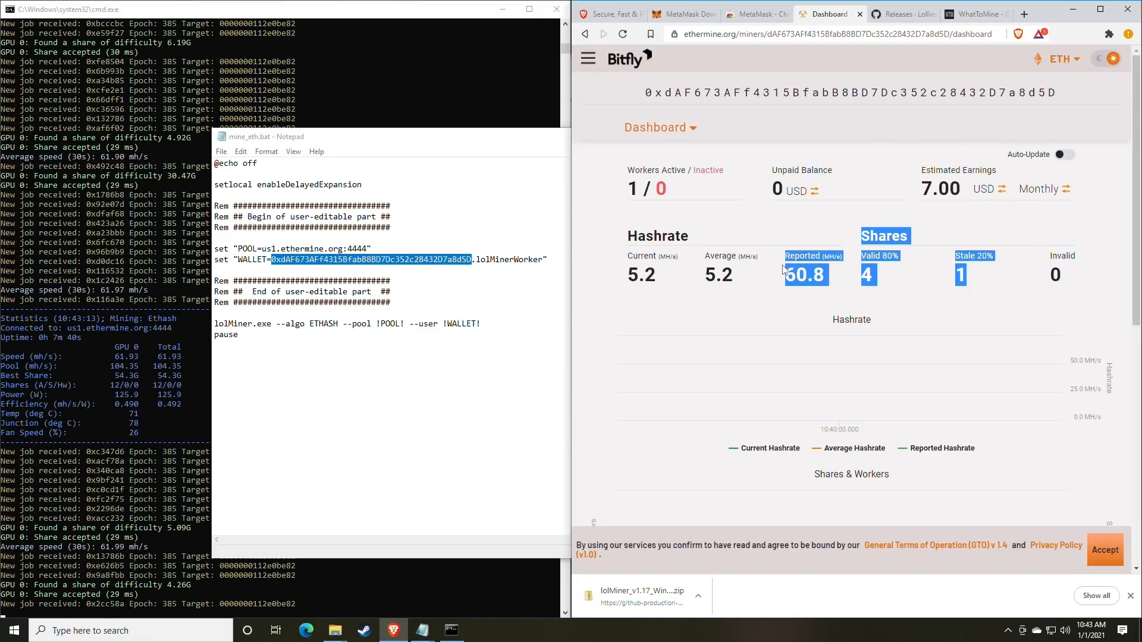
{"action": "left_click", "coordinate": [785, 272]}
{"action": "scroll", "coordinate": [779, 241], "scroll_direction": "down", "scroll_amount": 1}
{"action": "scroll", "coordinate": [779, 240], "scroll_direction": "down", "scroll_amount": 1}
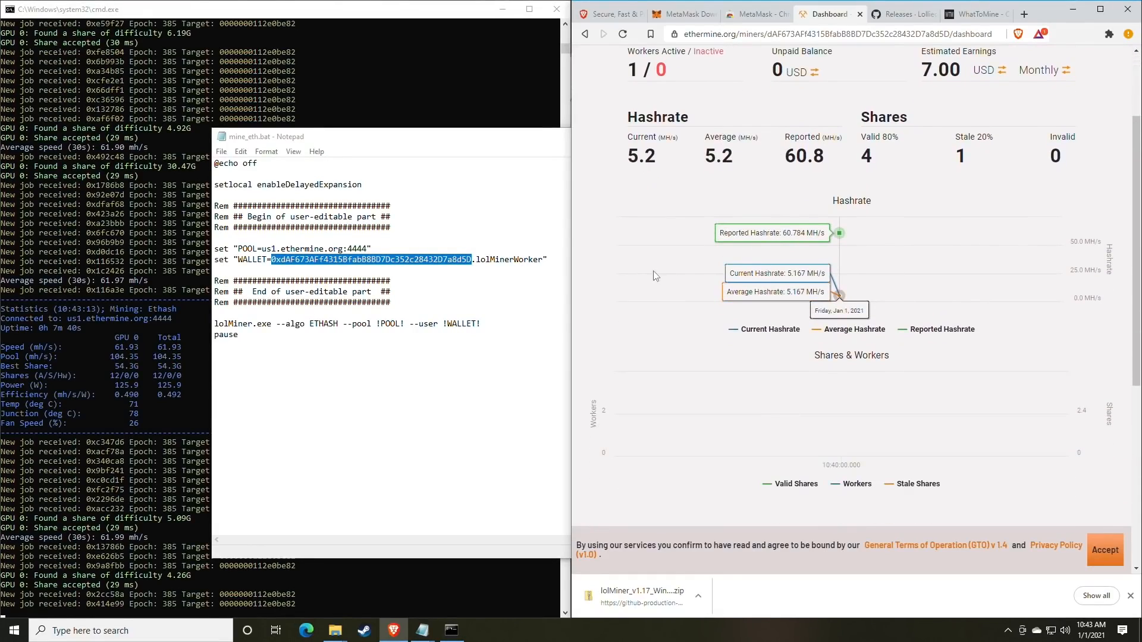
{"action": "scroll", "coordinate": [868, 302], "scroll_direction": "down", "scroll_amount": 1}
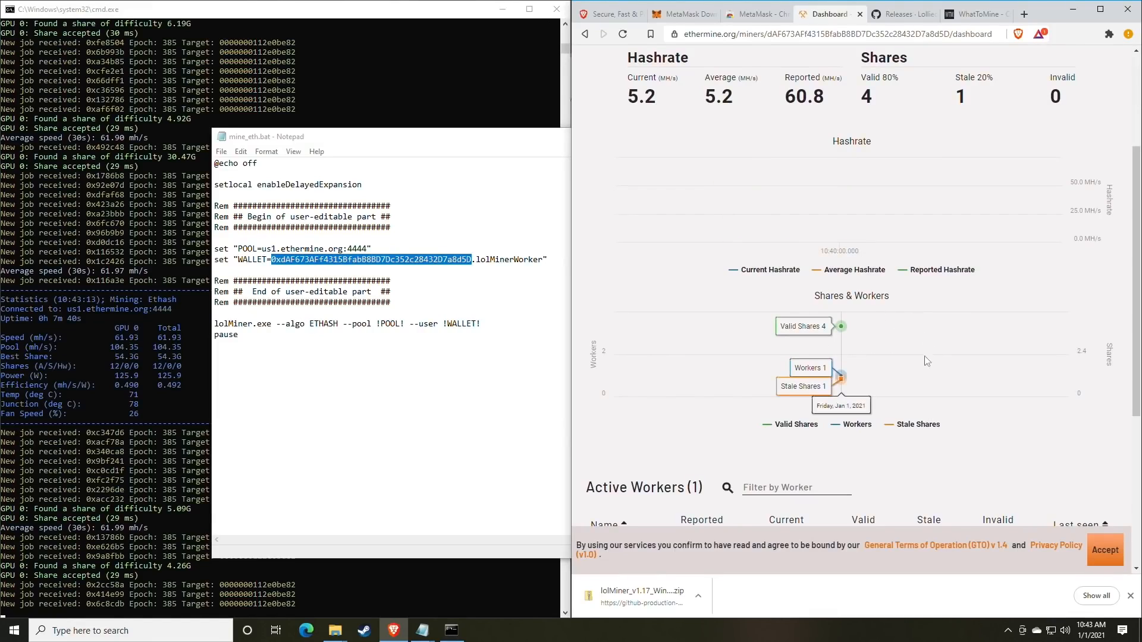
{"action": "scroll", "coordinate": [920, 313], "scroll_direction": "down", "scroll_amount": 1}
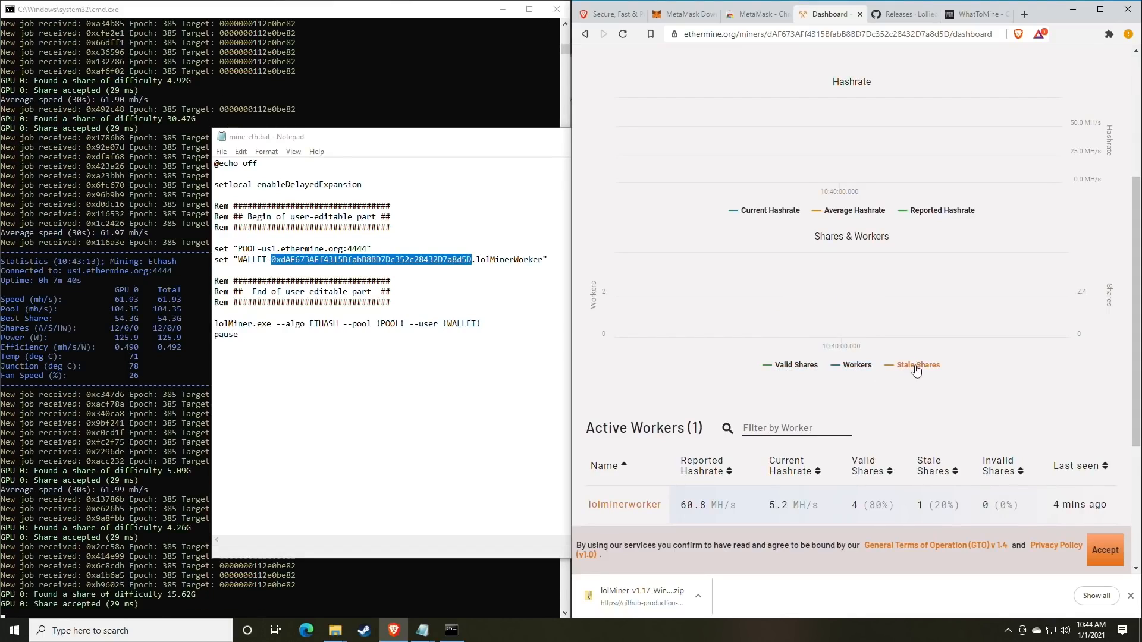
{"action": "scroll", "coordinate": [916, 370], "scroll_direction": "up", "scroll_amount": 1}
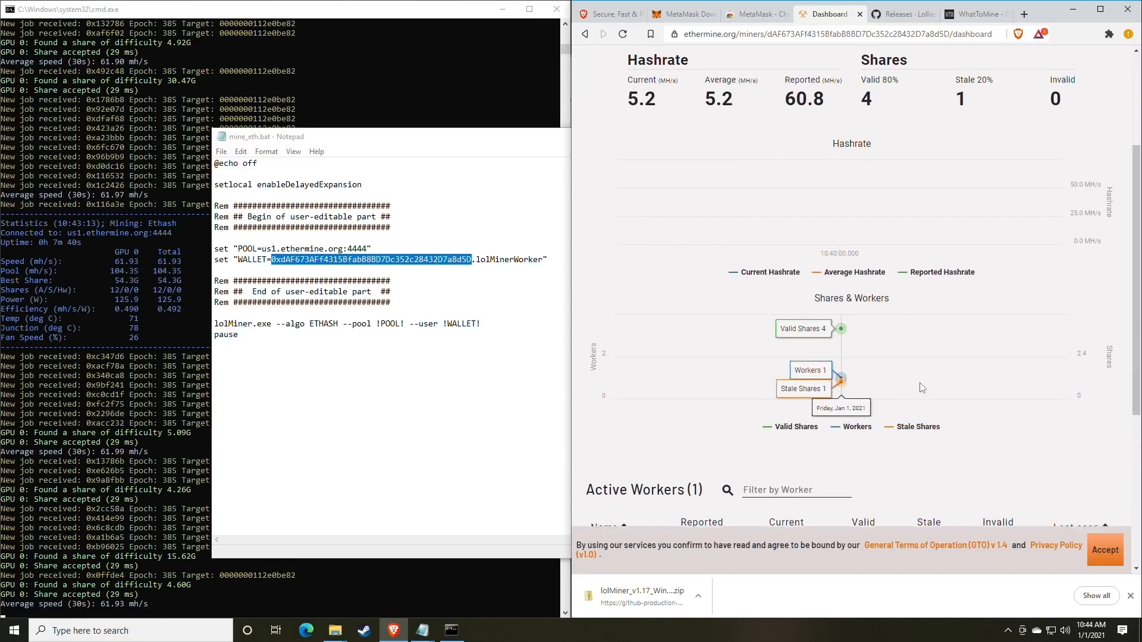
- Open the miner's Settings page on Ethermine and examine the offline-worker mail option and the email address field
{"action": "scroll", "coordinate": [921, 388], "scroll_direction": "up", "scroll_amount": 1}
{"action": "scroll", "coordinate": [919, 383], "scroll_direction": "down", "scroll_amount": 2}
{"action": "scroll", "coordinate": [919, 384], "scroll_direction": "up", "scroll_amount": 4}
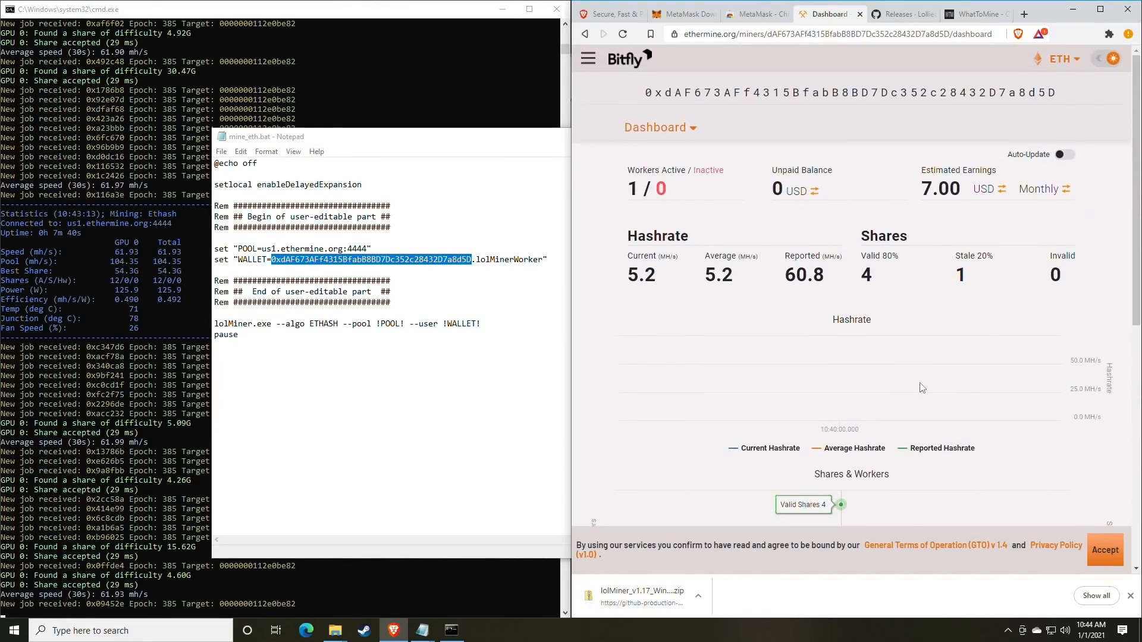
{"action": "left_click", "coordinate": [693, 128]}
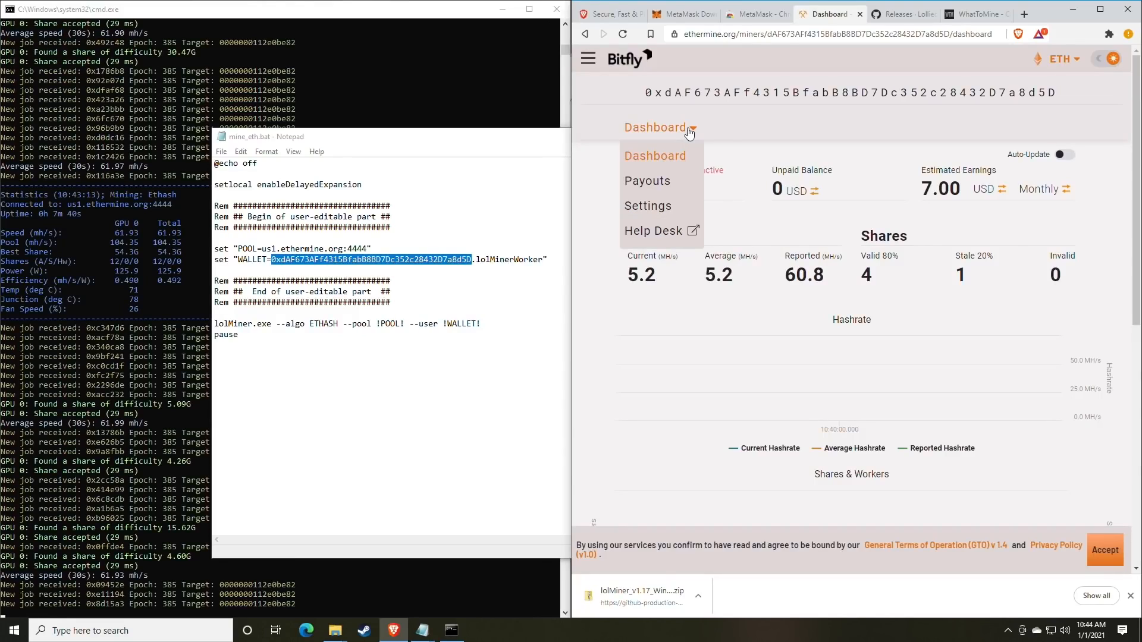
{"action": "left_click", "coordinate": [660, 209]}
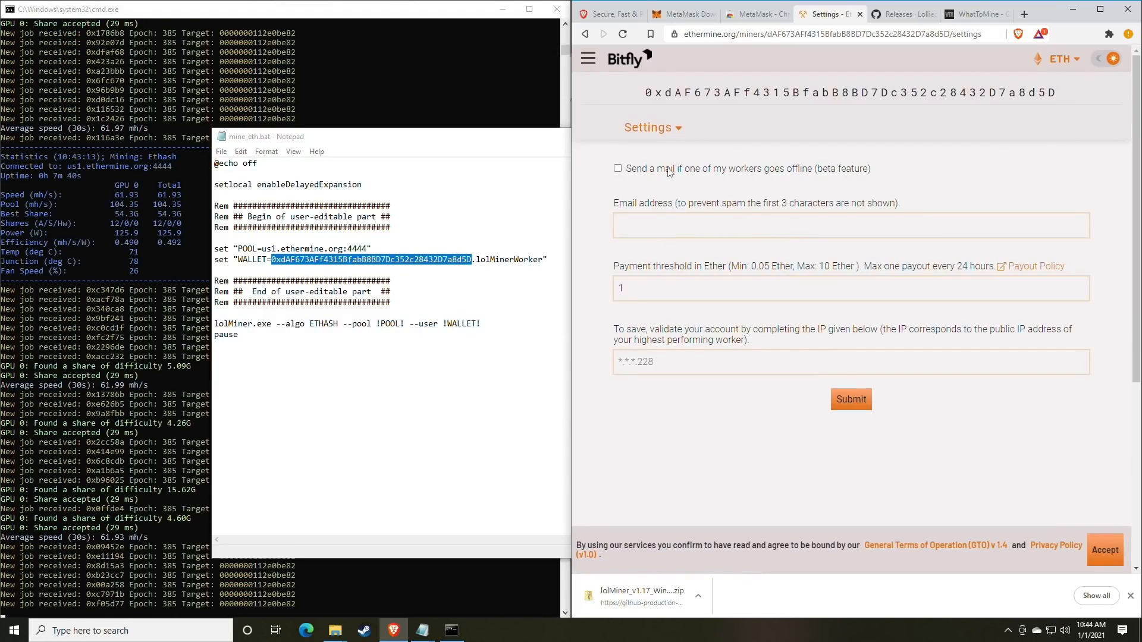
{"action": "left_click", "coordinate": [660, 226]}
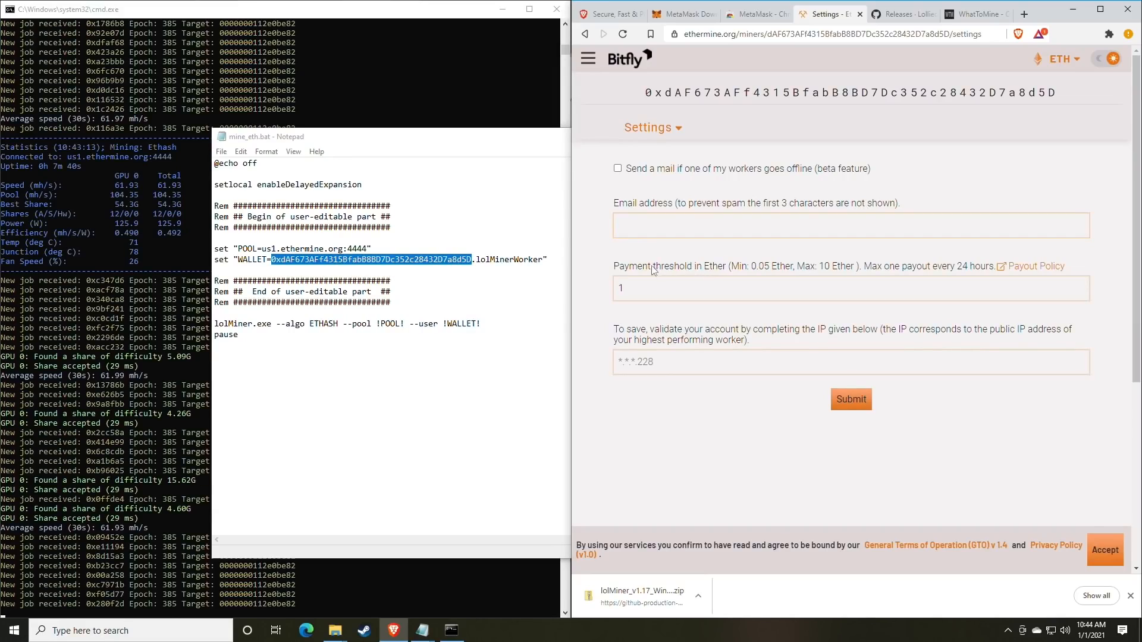
- Enter 0.05 Ether as the payment threshold in the miner's settings
{"action": "left_click_drag", "start_coordinate": [620, 269], "coordinate": [717, 269]}
{"action": "left_click", "coordinate": [703, 299]}
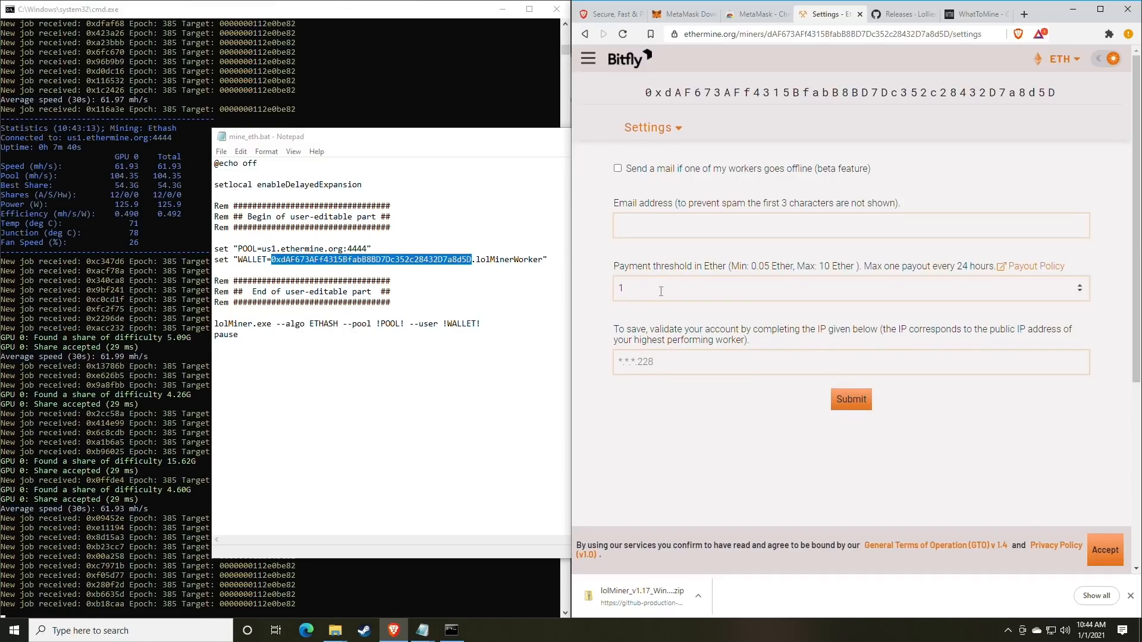
{"action": "left_click_drag", "start_coordinate": [659, 291], "coordinate": [609, 288]}
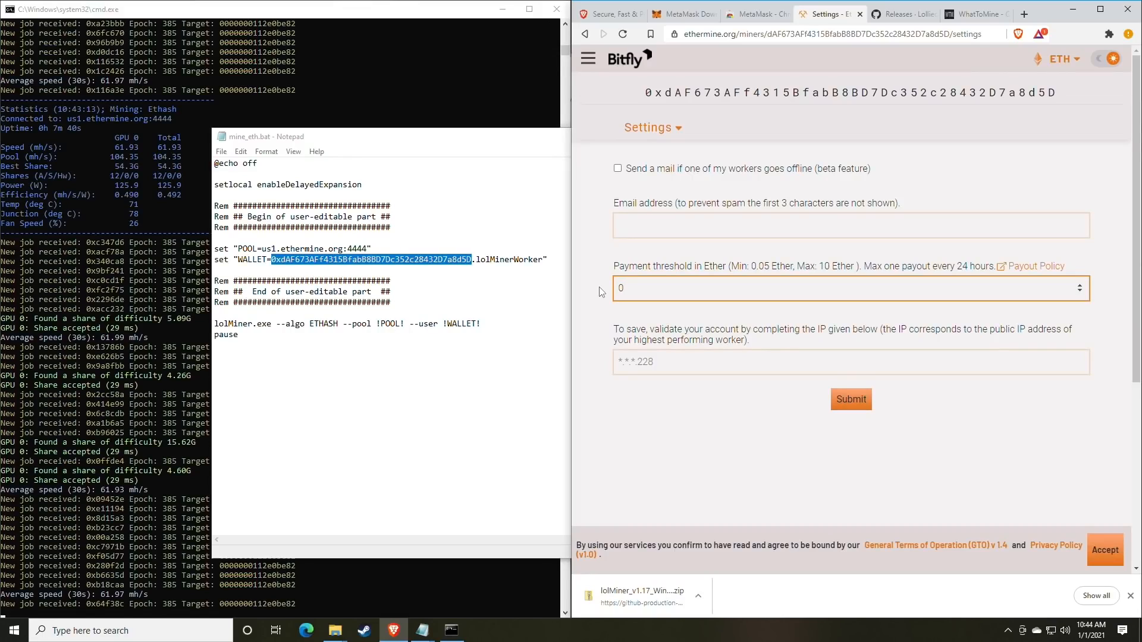
{"action": "type", "text": "0."}
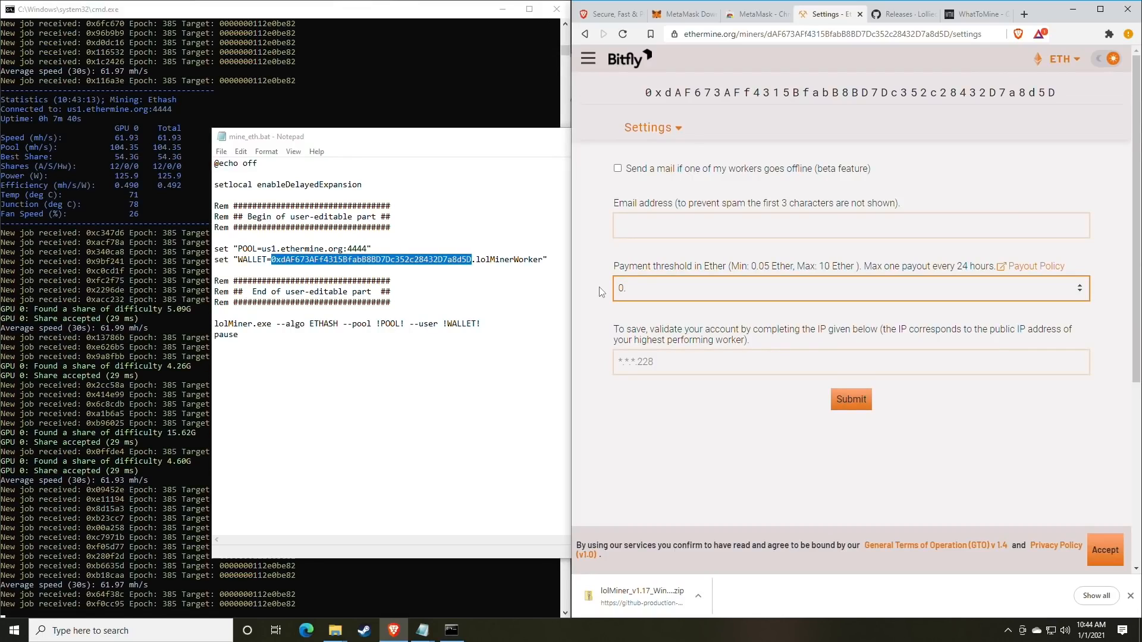
{"action": "type", "text": "05"}
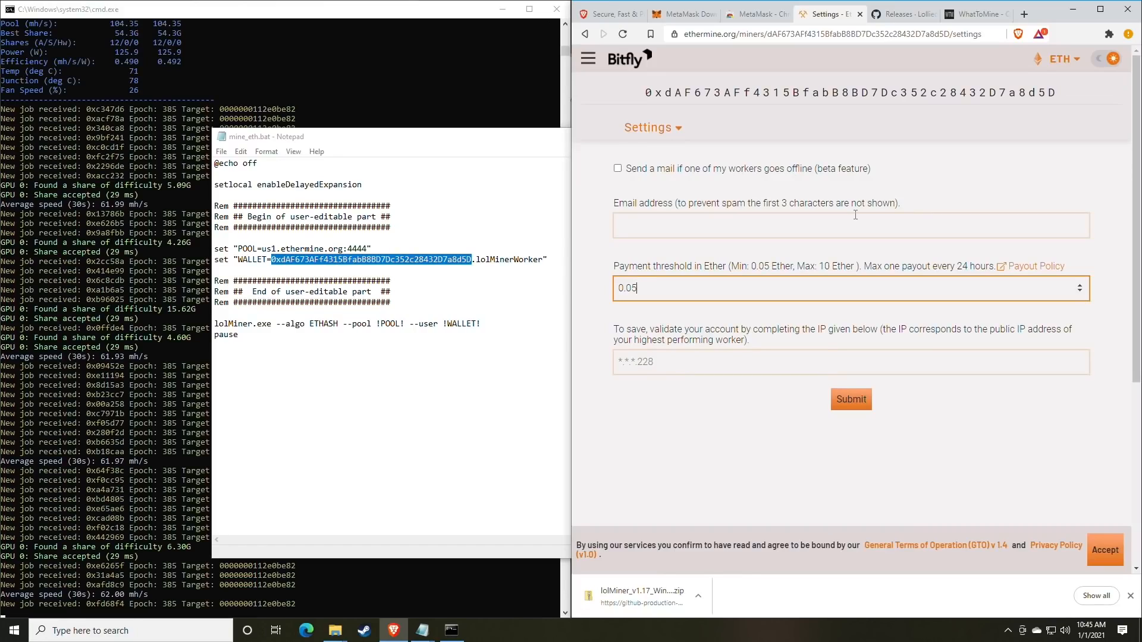
- Go to the IP validation field, then leave the settings unsubmitted and return to the miner's Dashboard page
{"action": "left_click", "coordinate": [692, 367]}
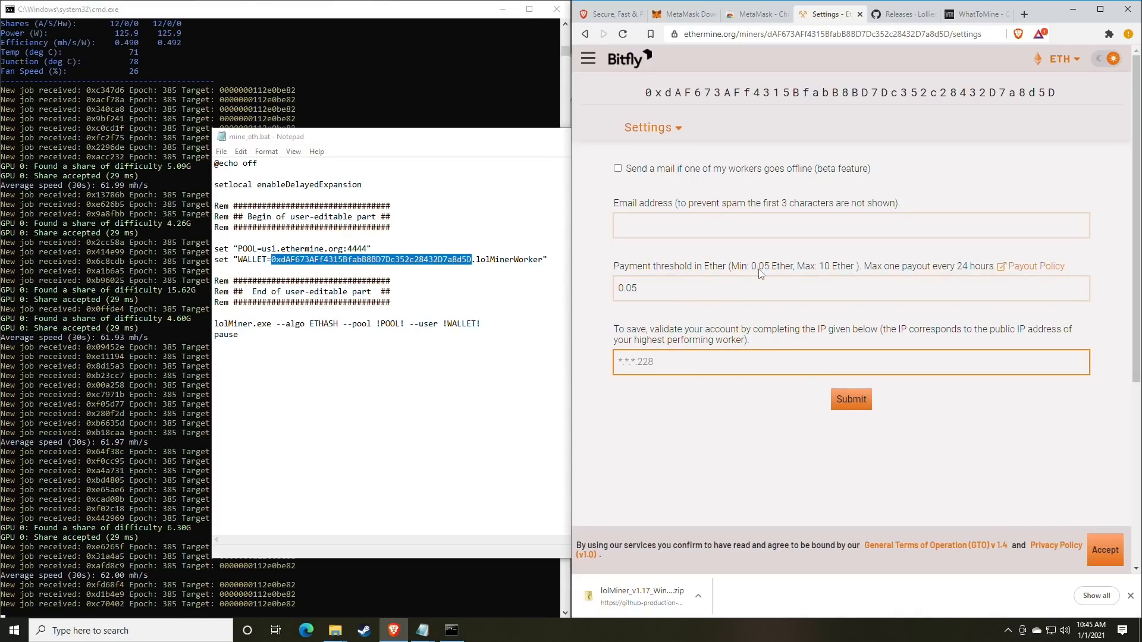
{"action": "left_click", "coordinate": [652, 127]}
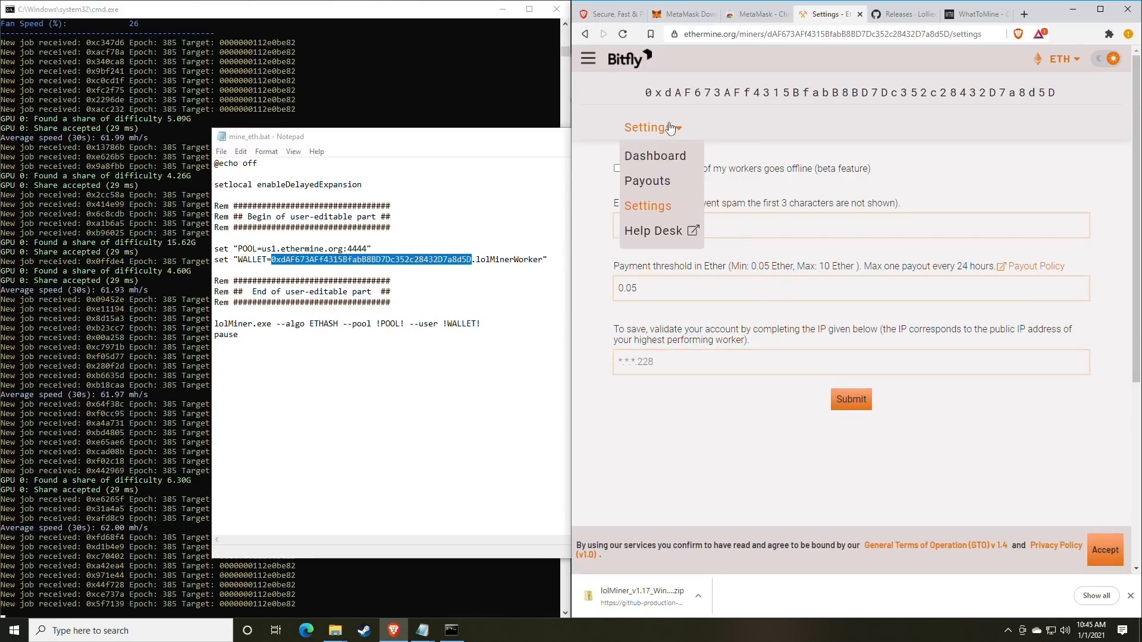
{"action": "left_click", "coordinate": [650, 158]}
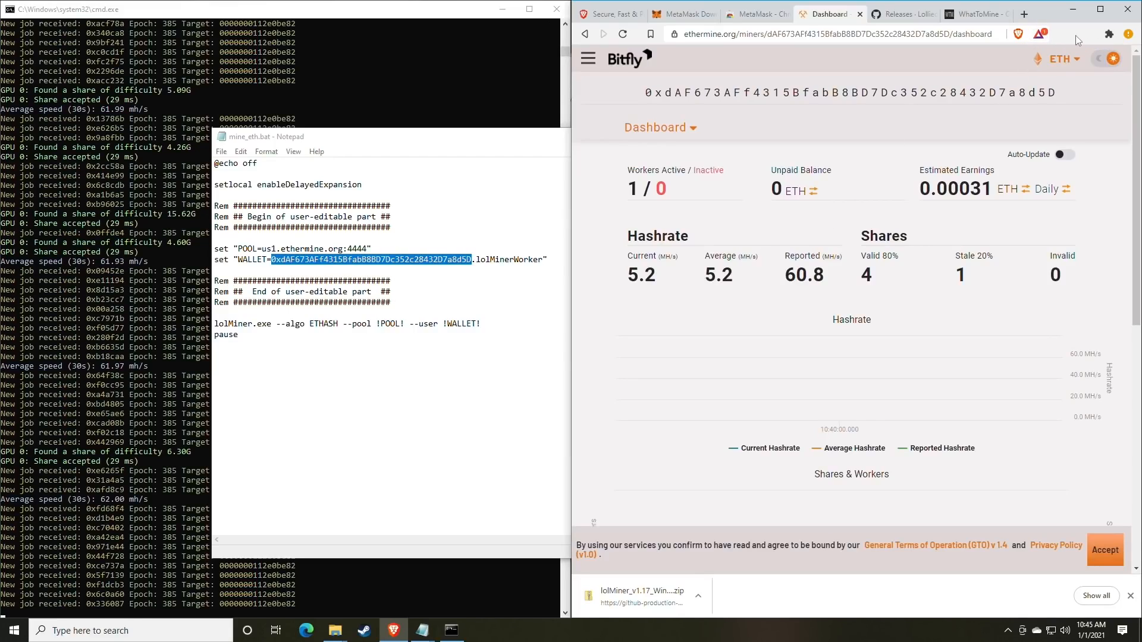
- Pin the MetaMask extension to the browser toolbar and close the extensions list
{"action": "left_click", "coordinate": [1109, 34]}
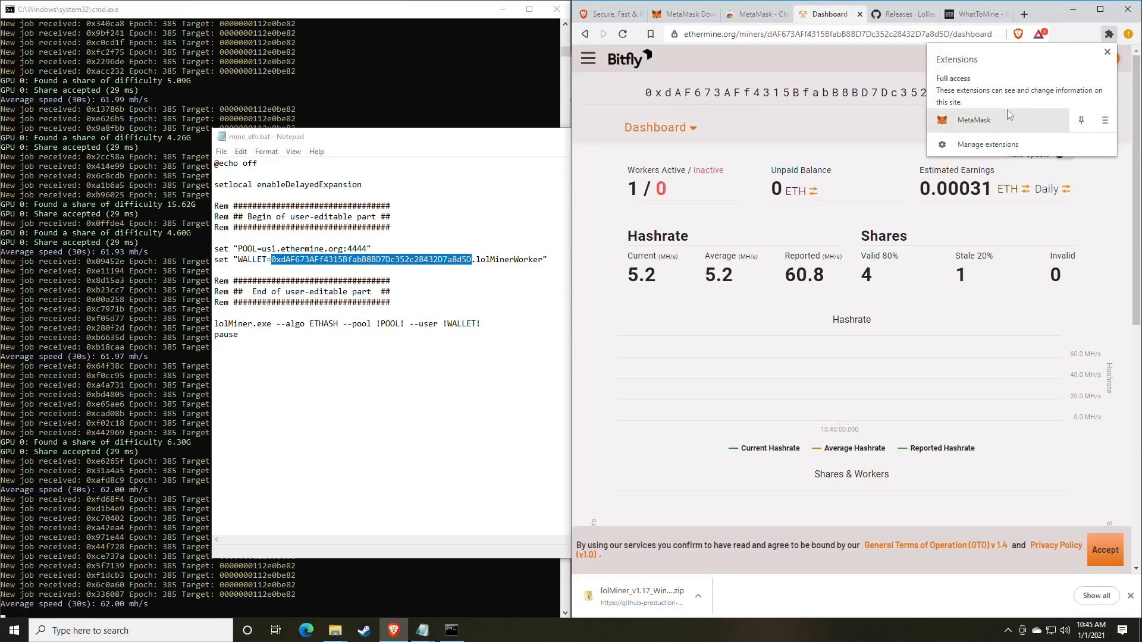
{"action": "left_click", "coordinate": [1082, 120]}
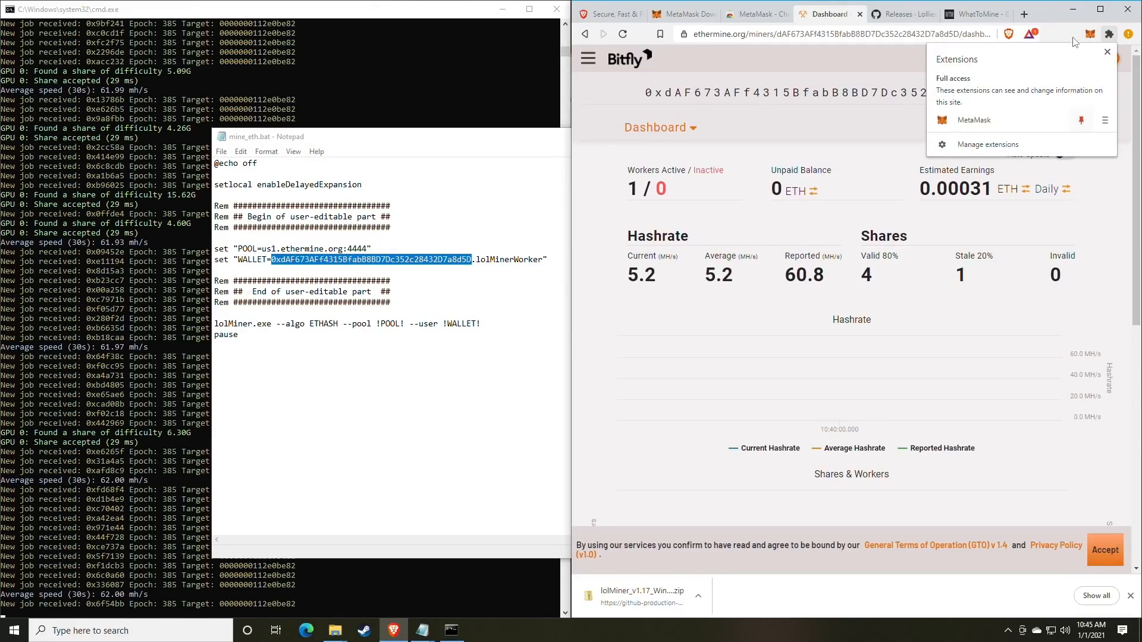
{"action": "left_click", "coordinate": [1075, 35]}
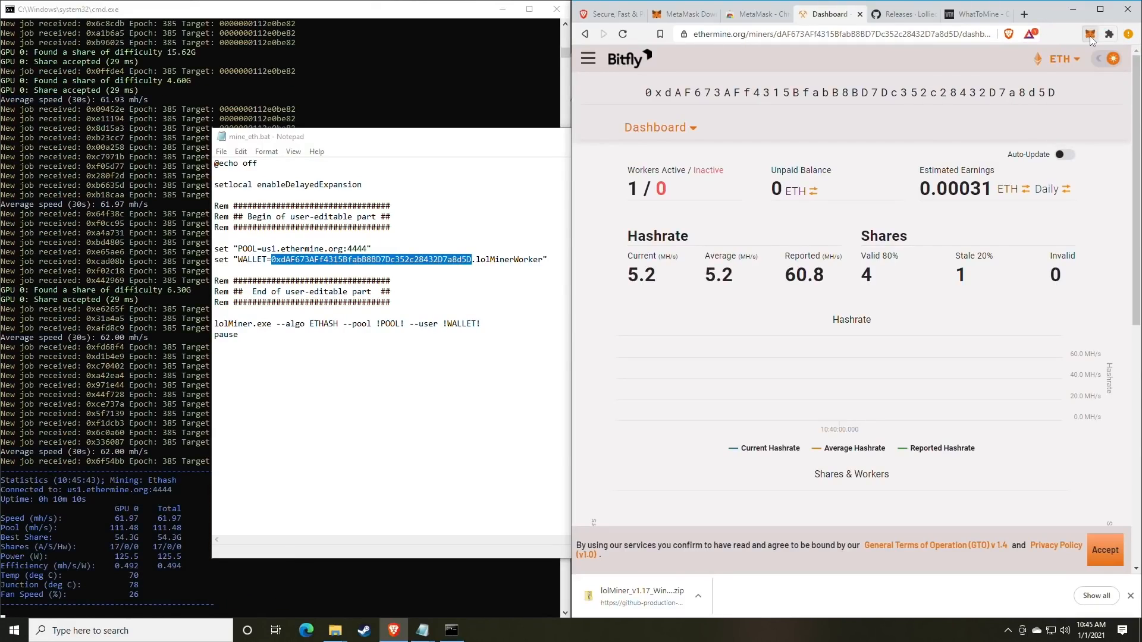
- Open the MetaMask wallet, examine the Swap form for exchanging ETH for another token, and close the wallet
{"action": "left_click", "coordinate": [1090, 34]}
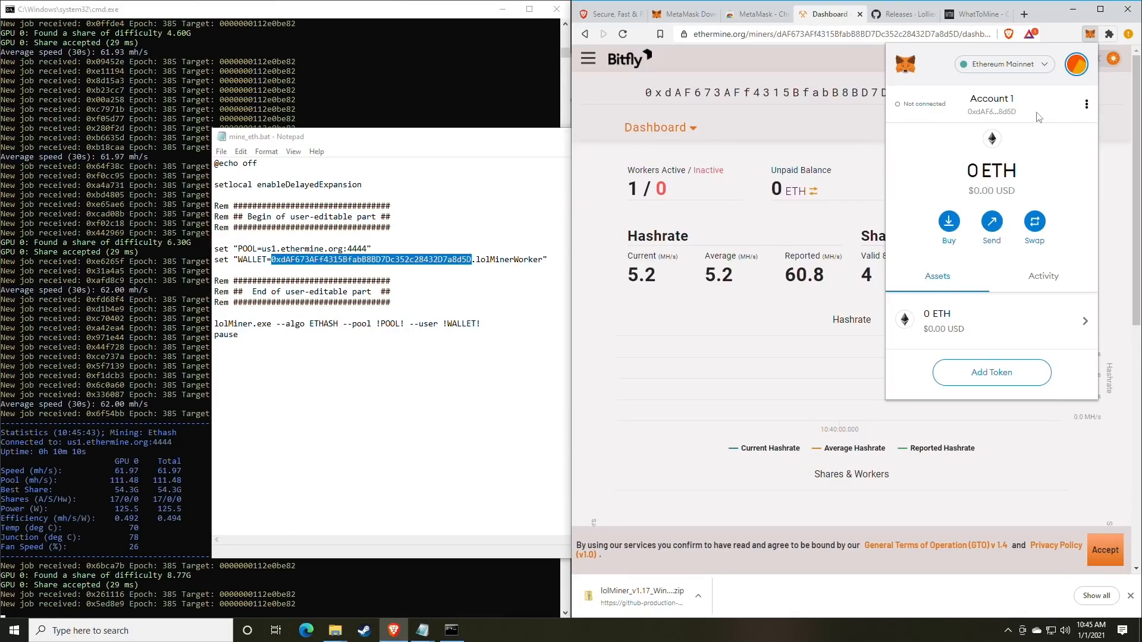
{"action": "left_click", "coordinate": [1035, 222]}
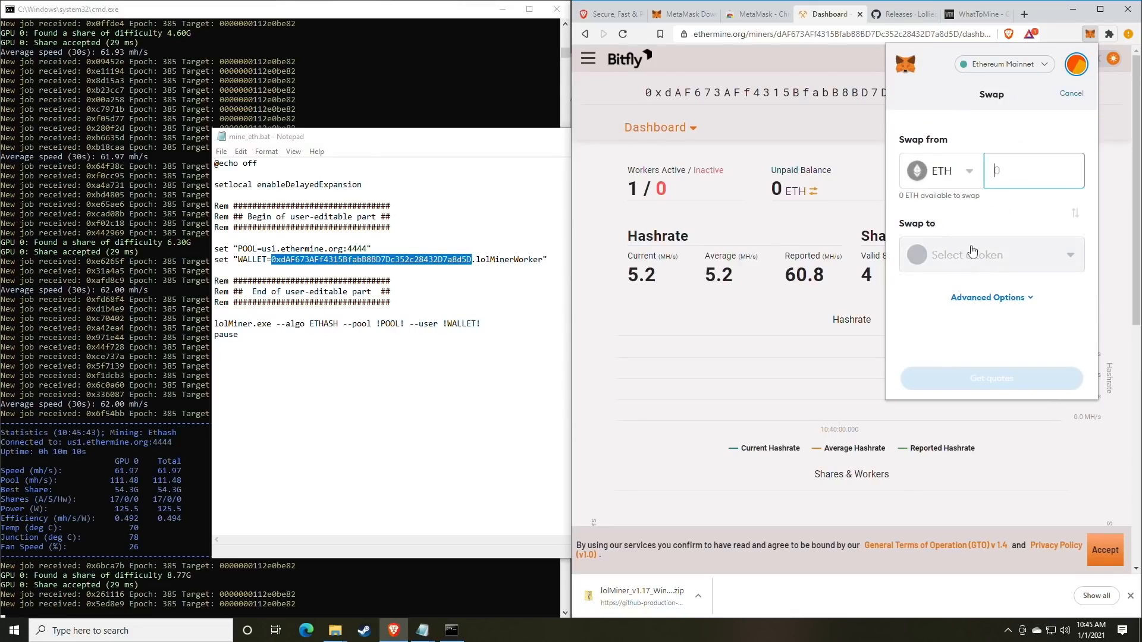
{"action": "left_click", "coordinate": [962, 176]}
{"action": "left_click", "coordinate": [964, 199]}
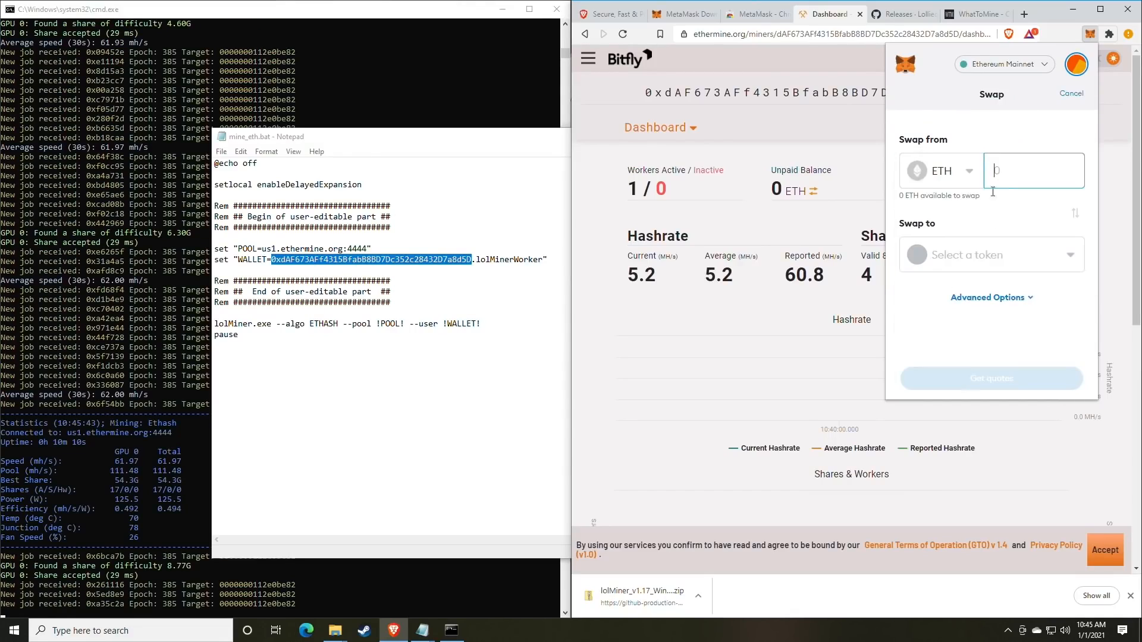
{"action": "left_click", "coordinate": [986, 256]}
{"action": "left_click", "coordinate": [985, 110]}
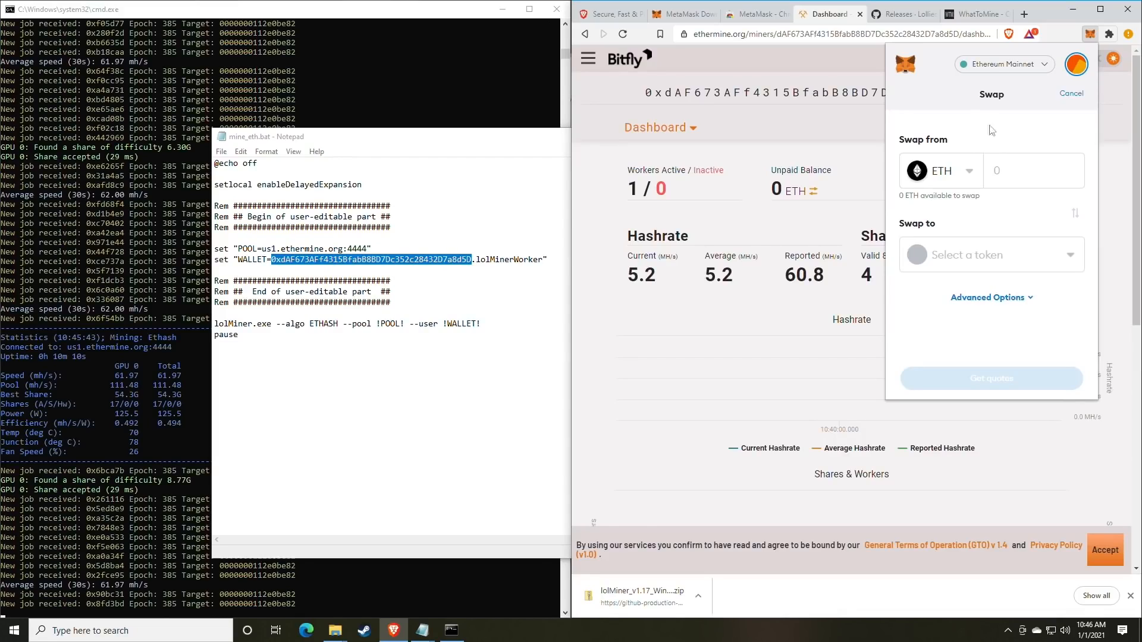
{"action": "left_click", "coordinate": [1090, 36]}
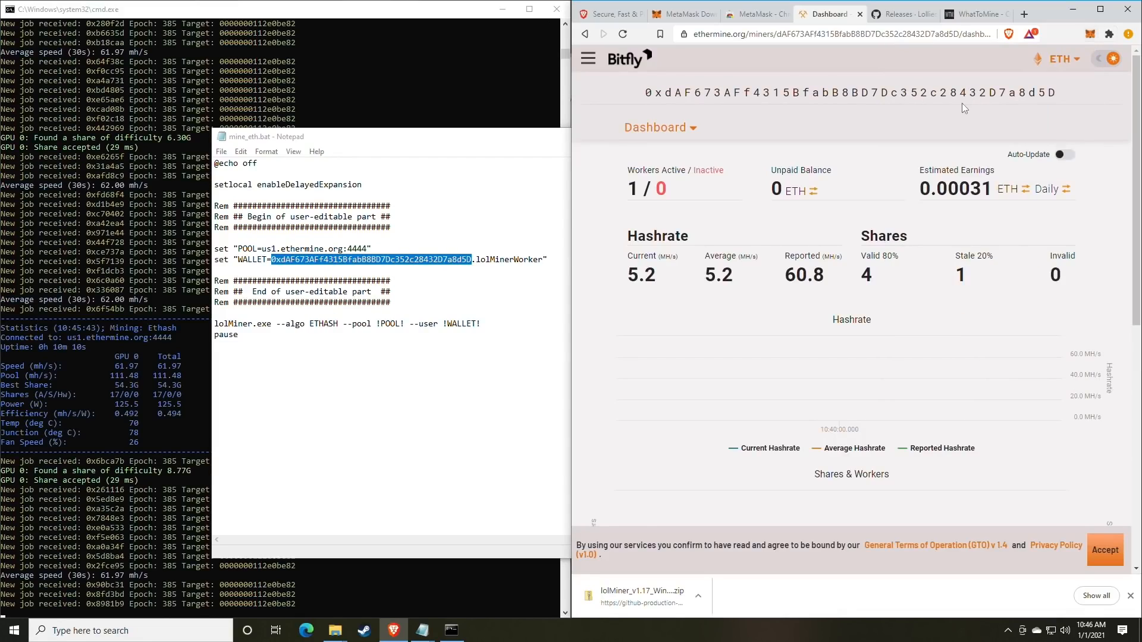